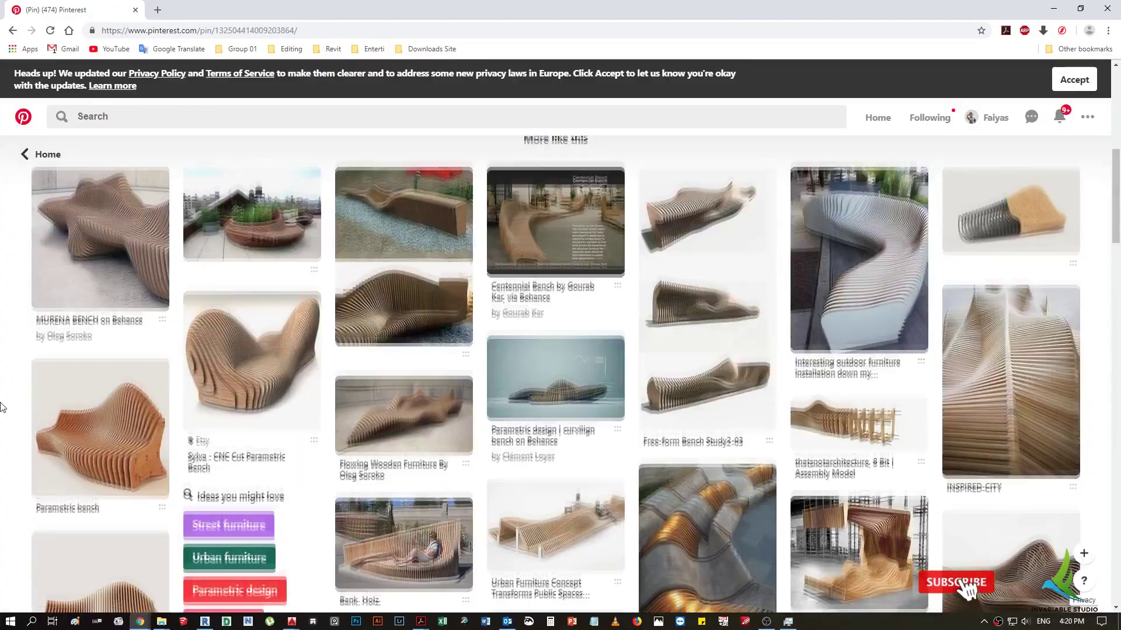
- Open the Level 1 floor plan showing the bench reference image
scroll(88, 397, "down", 2)
scroll(35, 395, "up", 4)
scroll(49, 393, "up", 1)
scroll(49, 392, "up", 5)
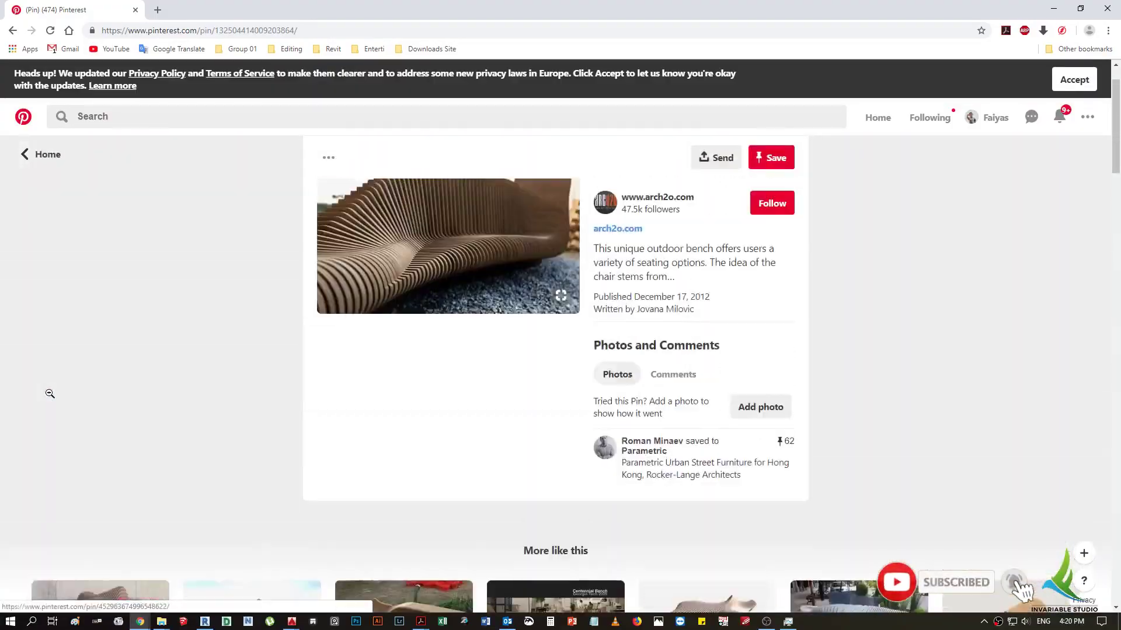
scroll(49, 392, "down", 7)
scroll(50, 394, "down", 1)
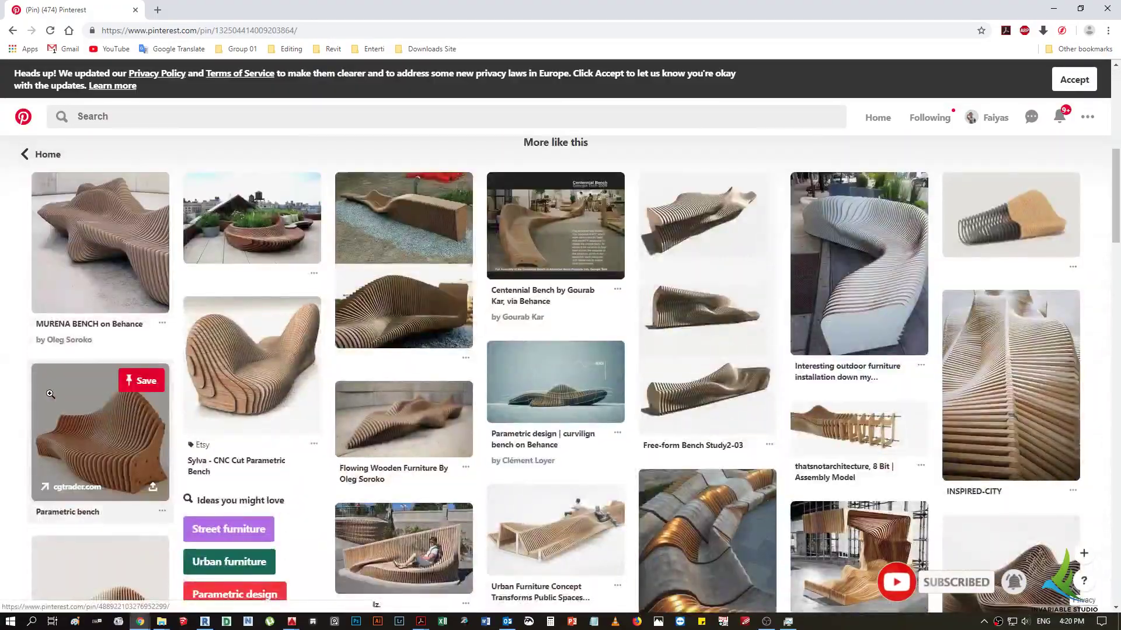
scroll(50, 395, "down", 4)
scroll(51, 395, "down", 3)
scroll(50, 393, "down", 1)
scroll(51, 393, "down", 2)
scroll(50, 394, "down", 2)
scroll(50, 394, "down", 1)
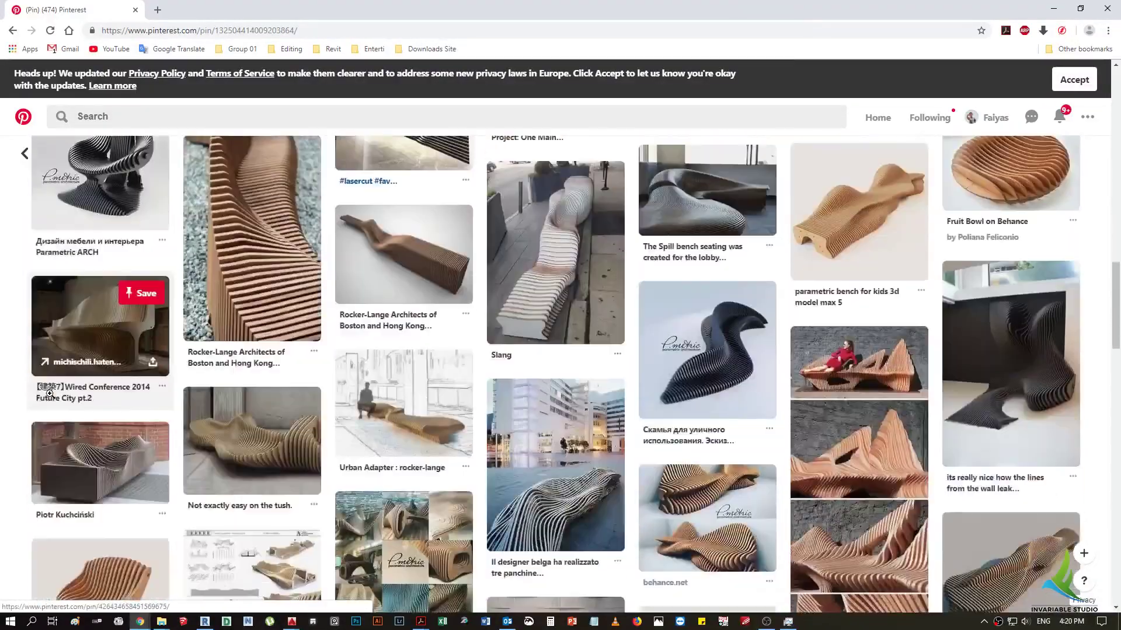
scroll(49, 394, "down", 2)
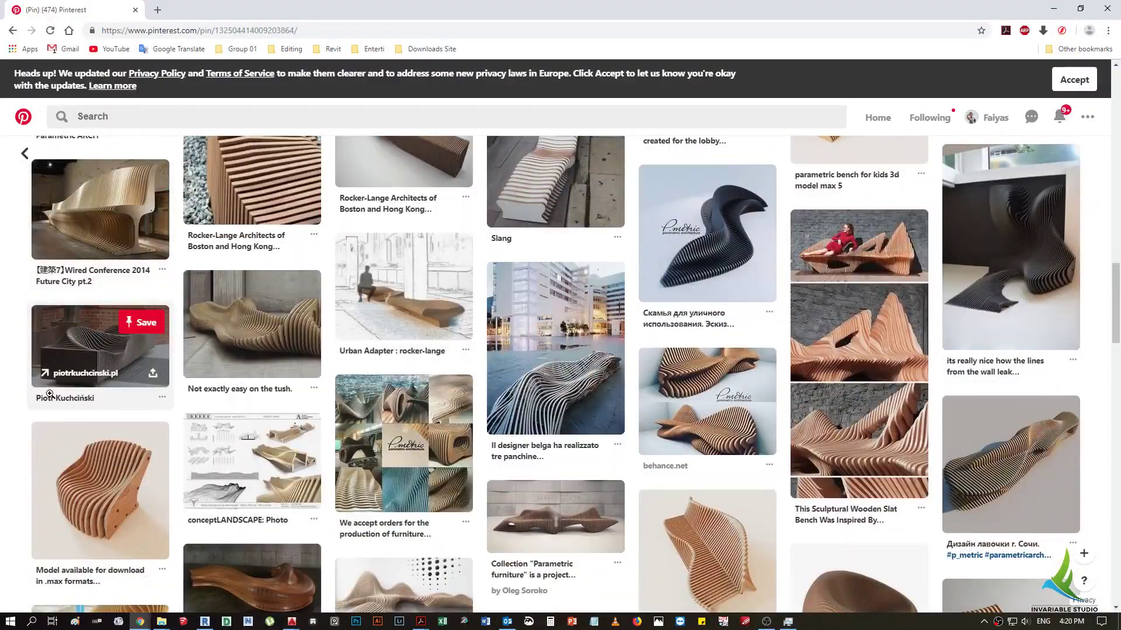
scroll(50, 395, "down", 2)
scroll(51, 395, "down", 1)
scroll(50, 395, "down", 1)
scroll(50, 394, "down", 1)
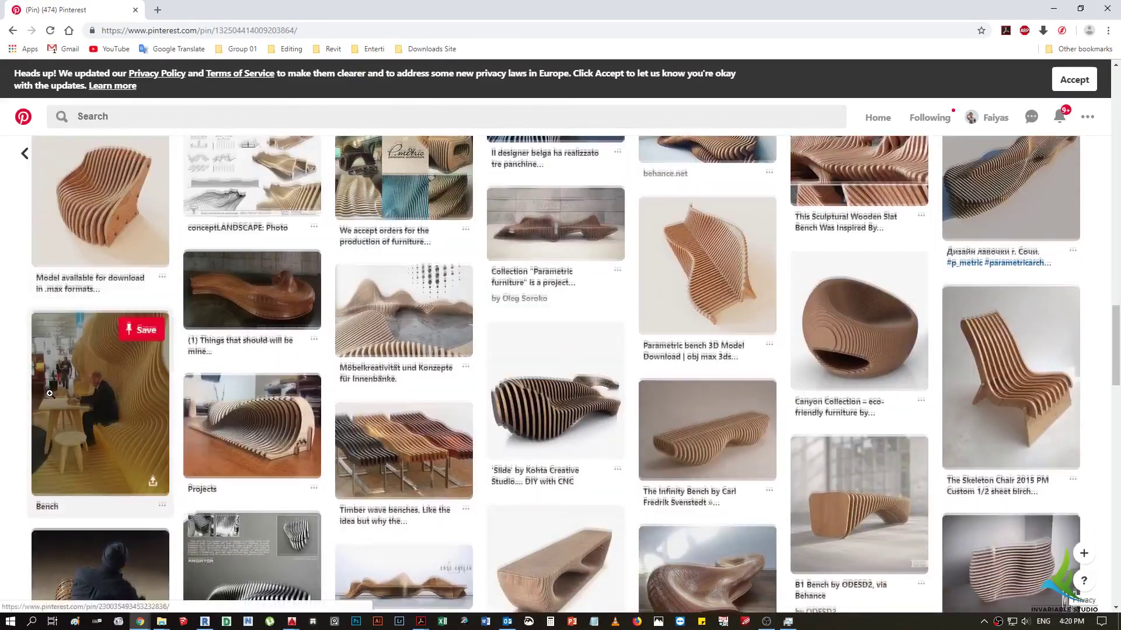
scroll(50, 393, "down", 3)
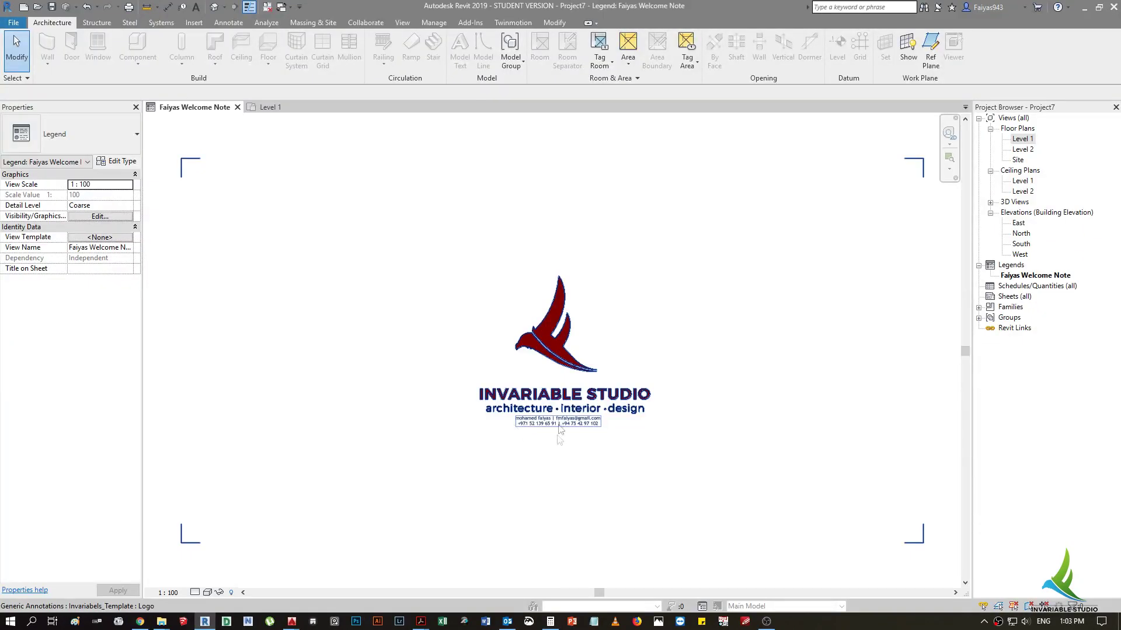
left_click(273, 106)
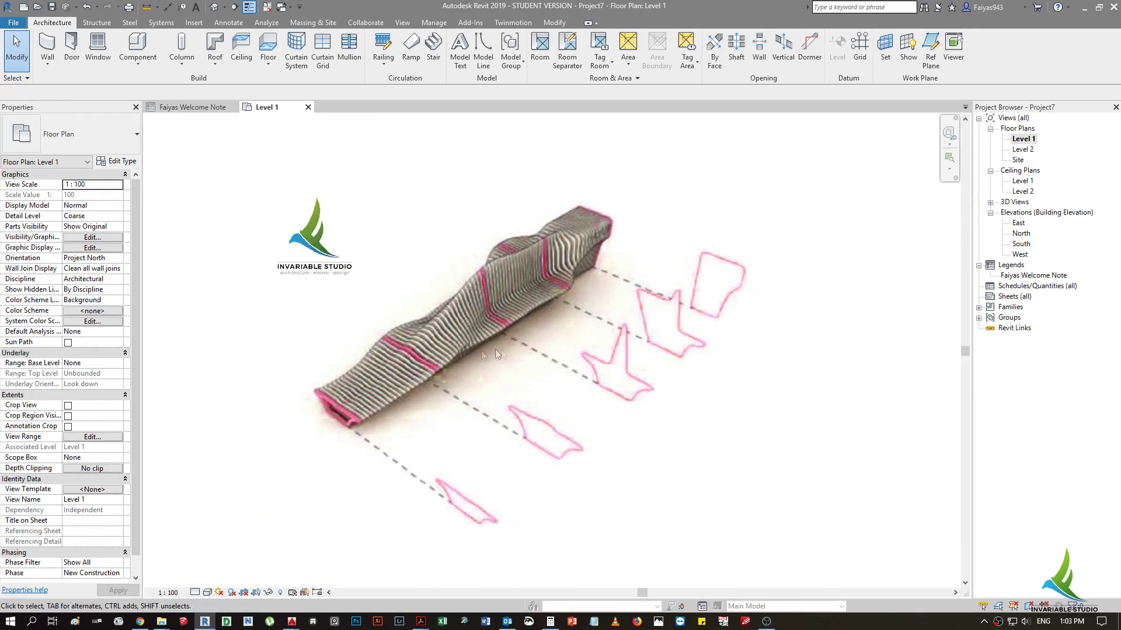
- Frame the bench image and place the first end of a reference plane below it
middle_click_drag(628, 486, 626, 472)
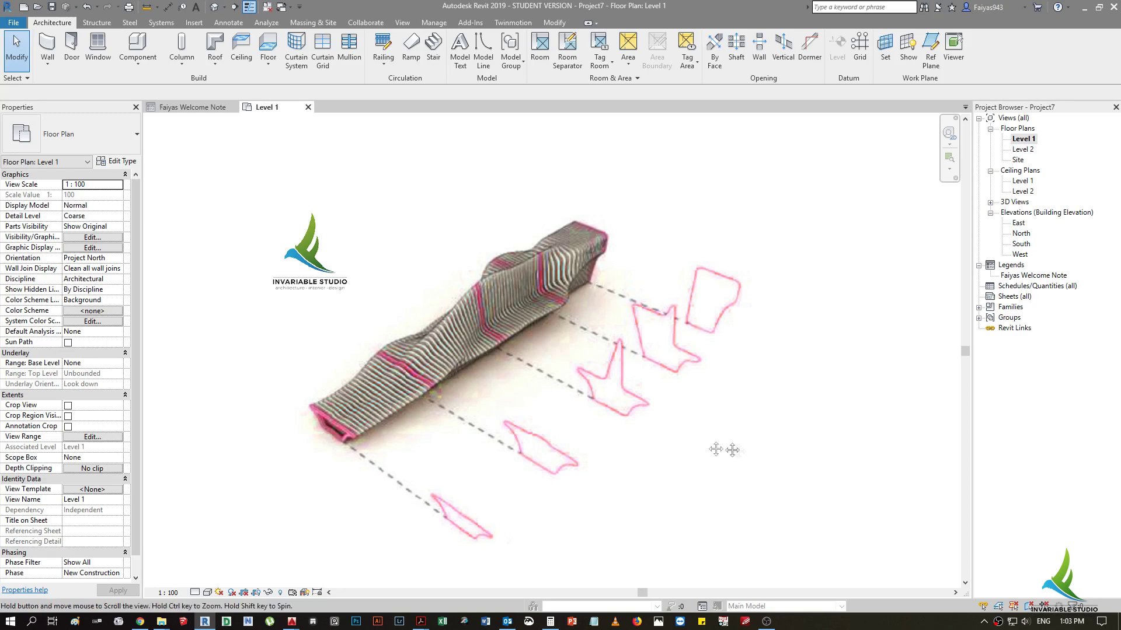
scroll(740, 451, "down", 3)
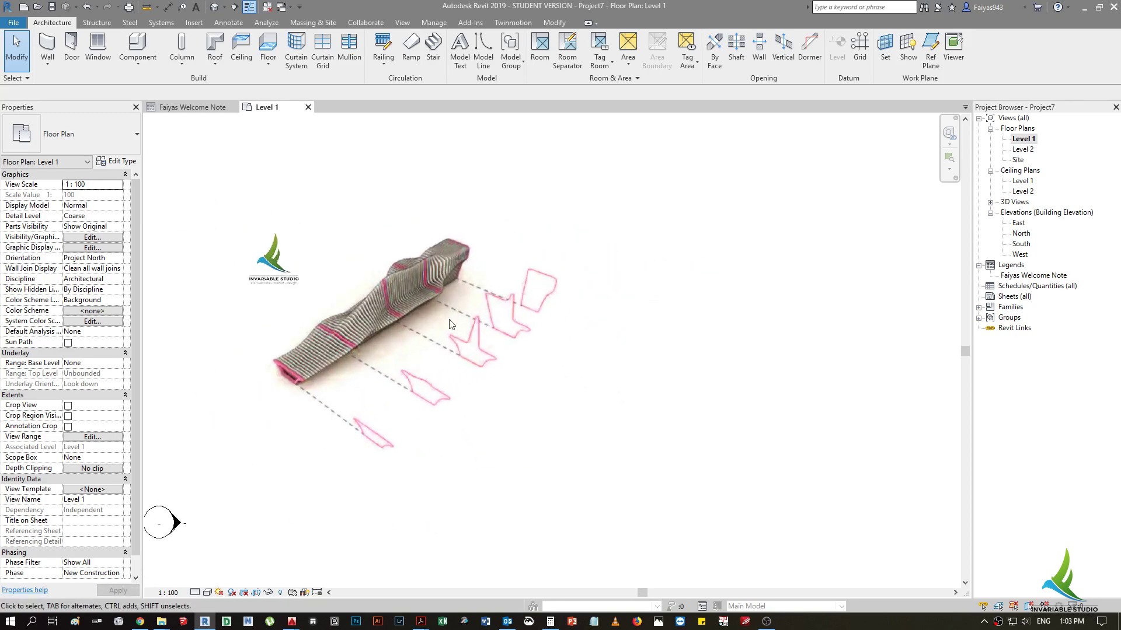
scroll(450, 324, "down", 2)
scroll(669, 123, "down", 2)
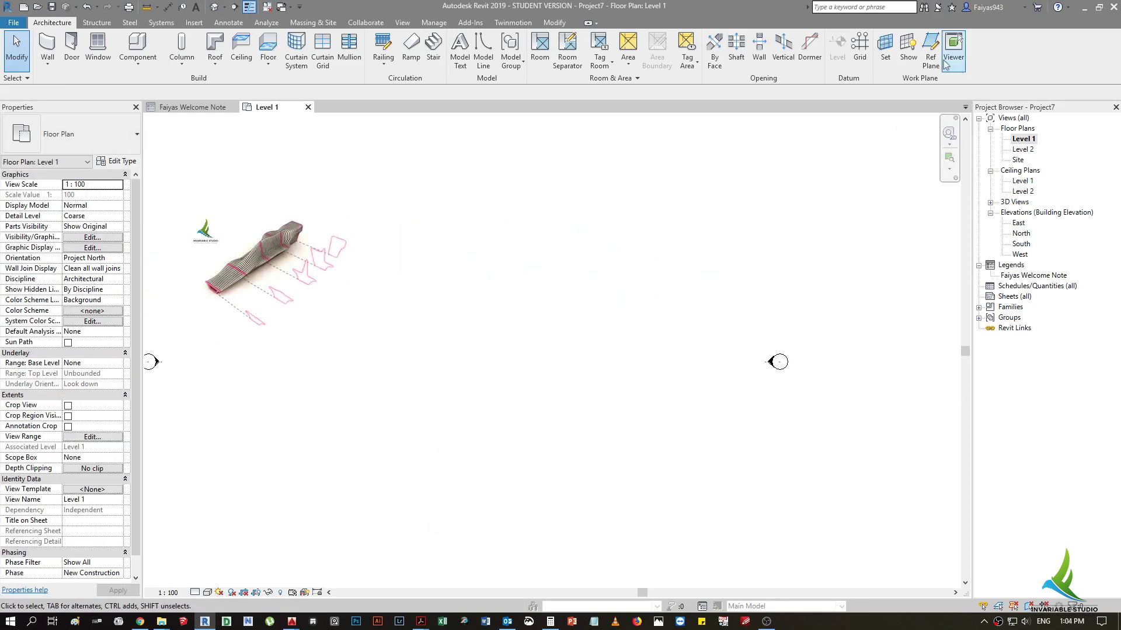
scroll(432, 415, "up", 2)
left_click(378, 431)
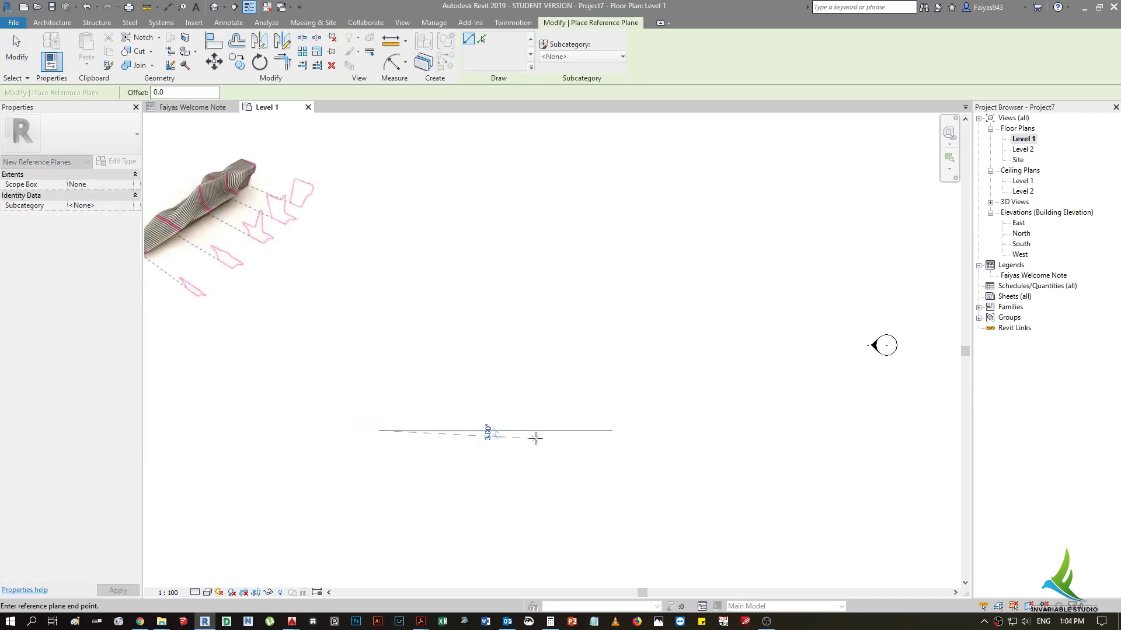
- Finish the first horizontal reference plane below the bench image and select it
left_click(533, 431)
key("Escape")
key("Escape")
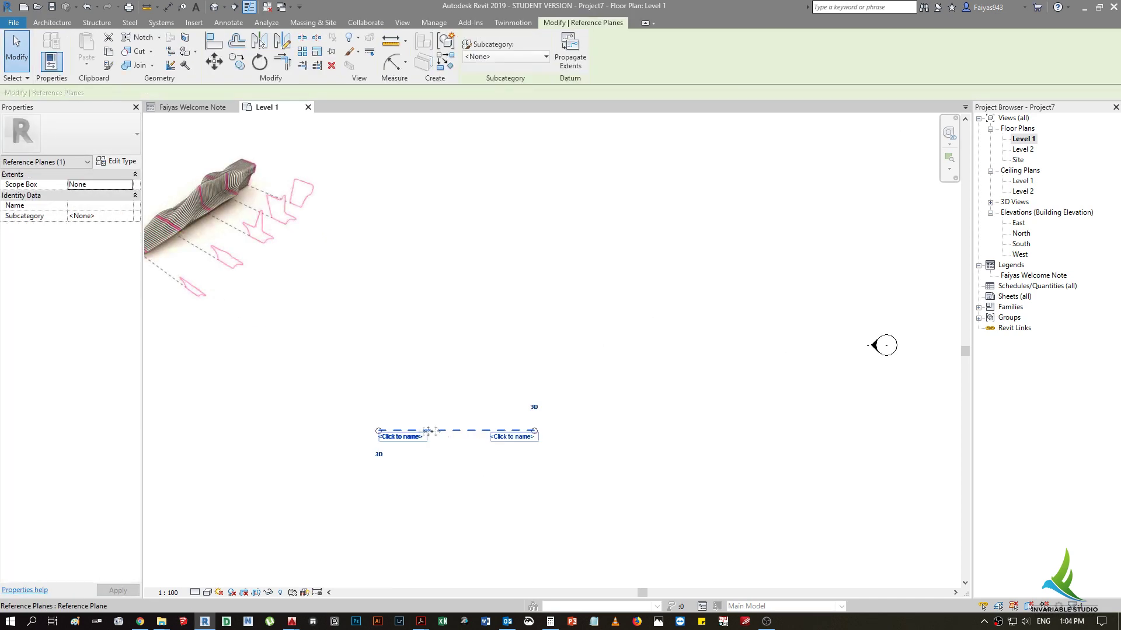
scroll(321, 467, "up", 2)
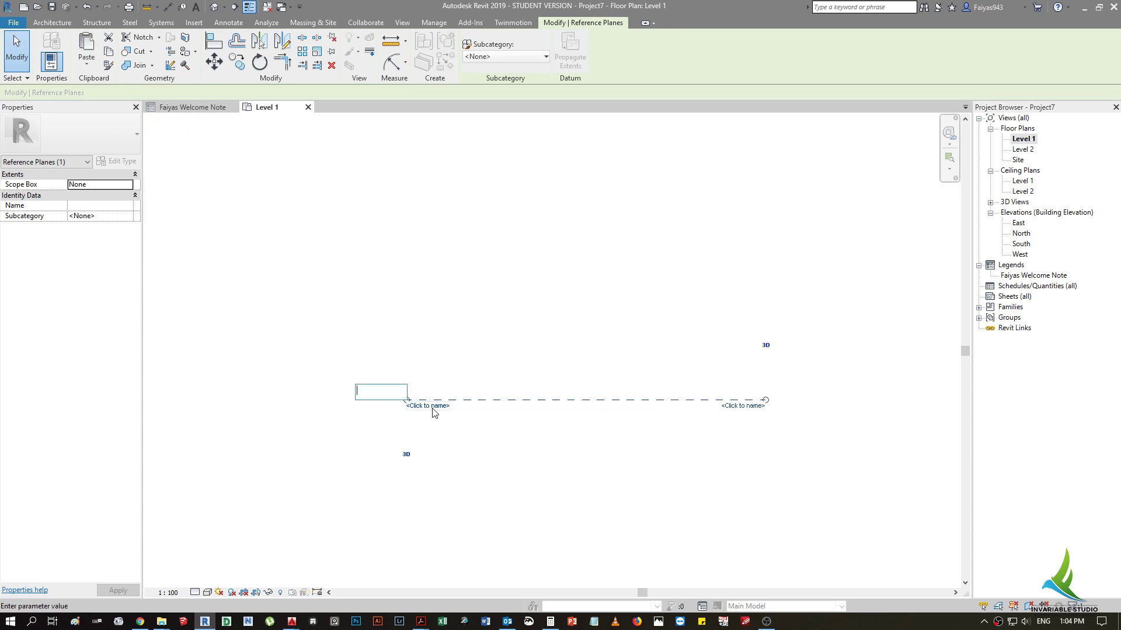
scroll(461, 403, "down", 3)
key("Escape")
left_click(475, 400)
- Copy the reference plane (CO, Multiple) four times, each 2 m further down
key("c")
key("o")
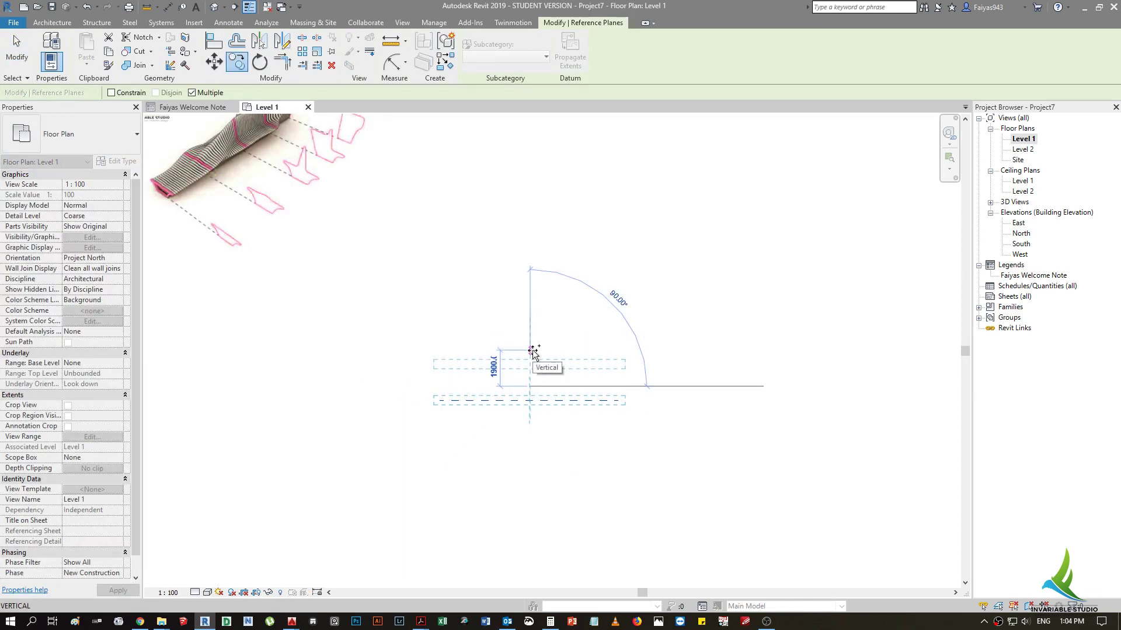
scroll(533, 352, "up", 1)
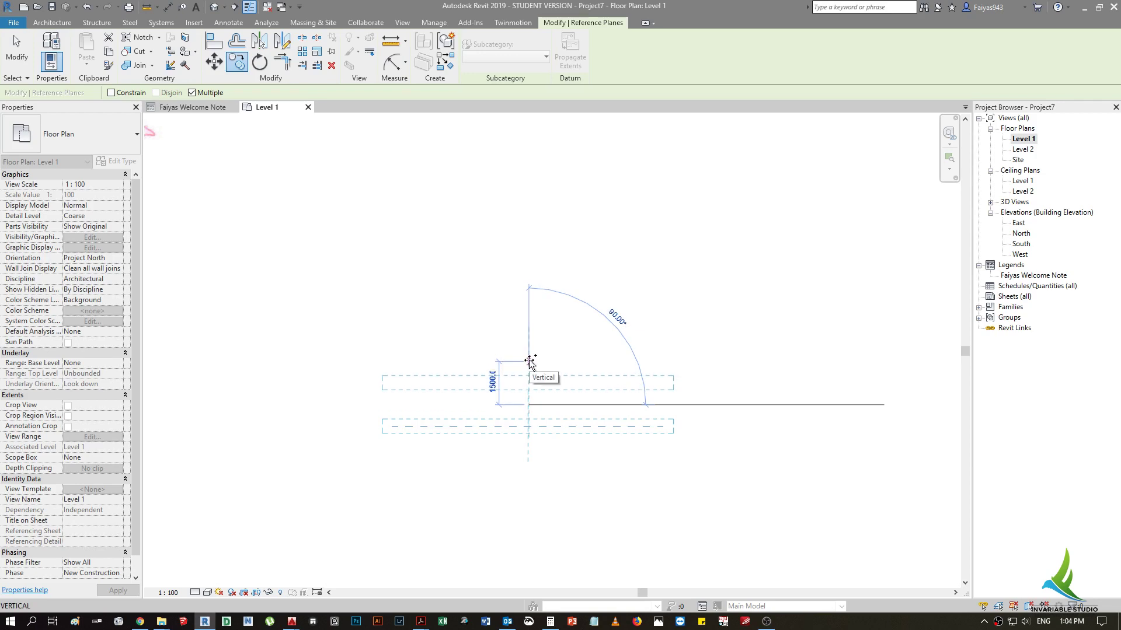
type("2m")
key("Return")
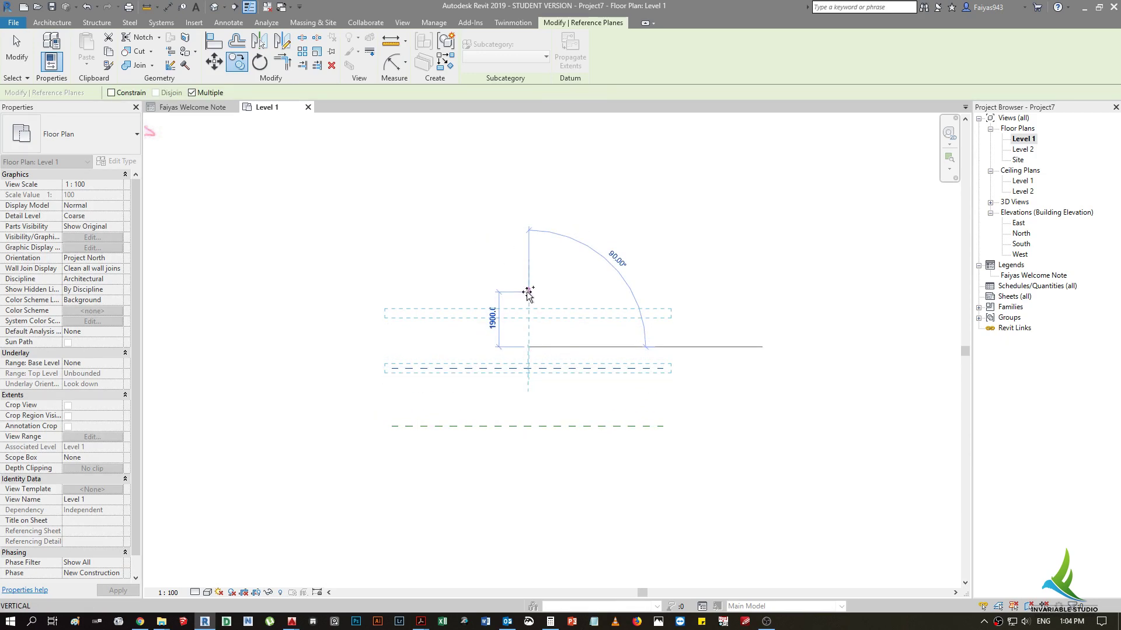
type("2m")
key("Return")
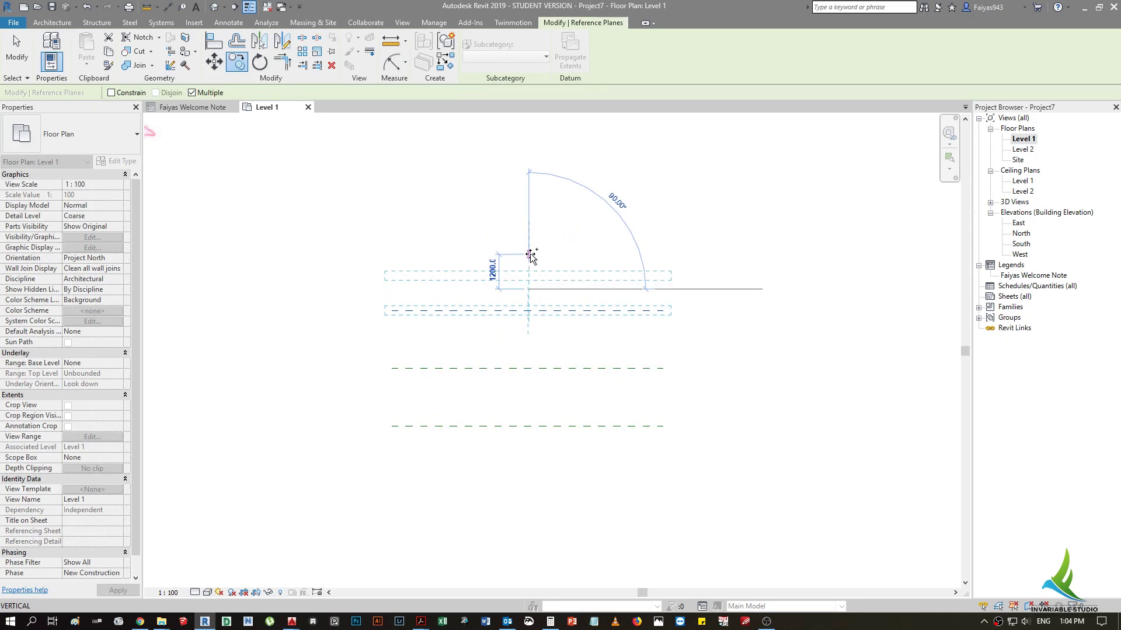
type("2m")
key("Return")
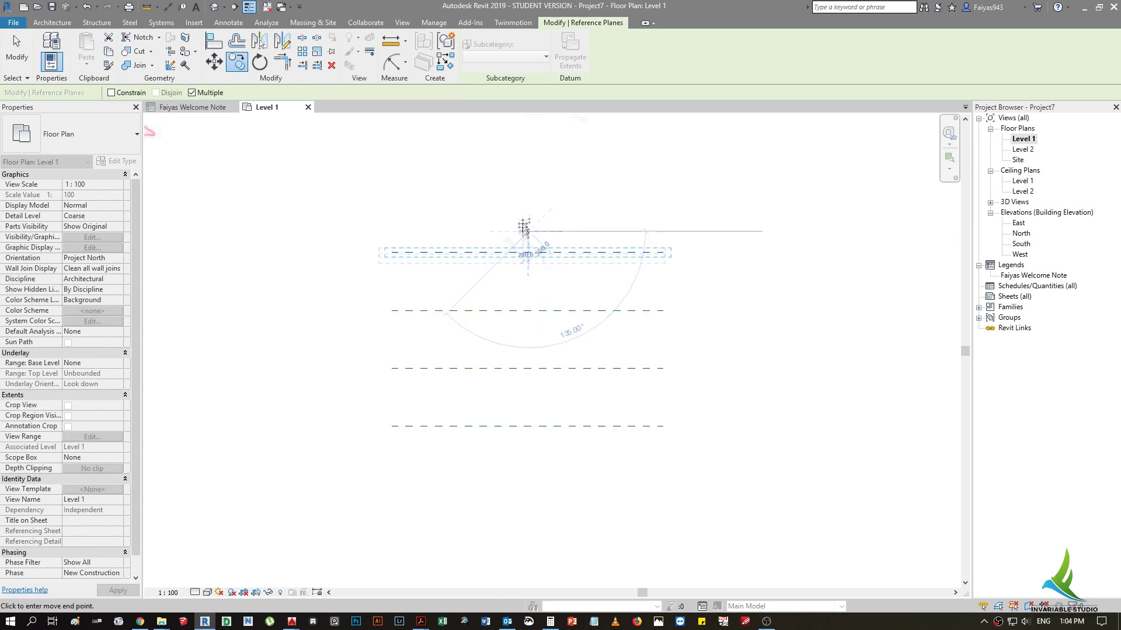
type("2m")
key("Return")
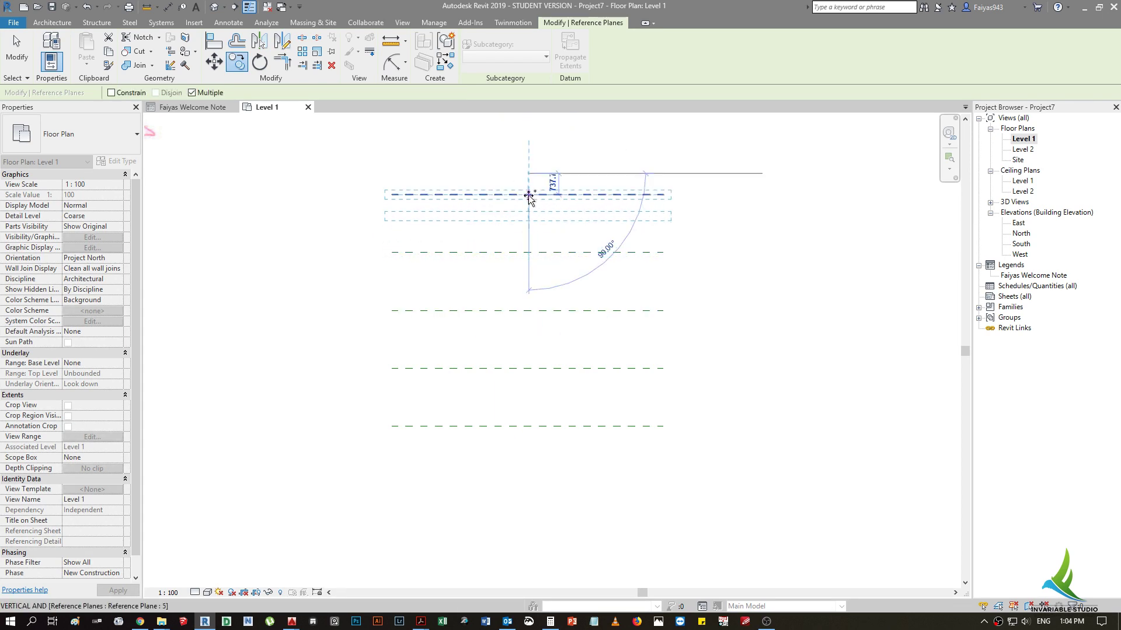
key("Escape")
- Check the 2000 spacing between the planes and reframe on the bench image
left_click(524, 252)
key("Escape")
left_click(474, 368)
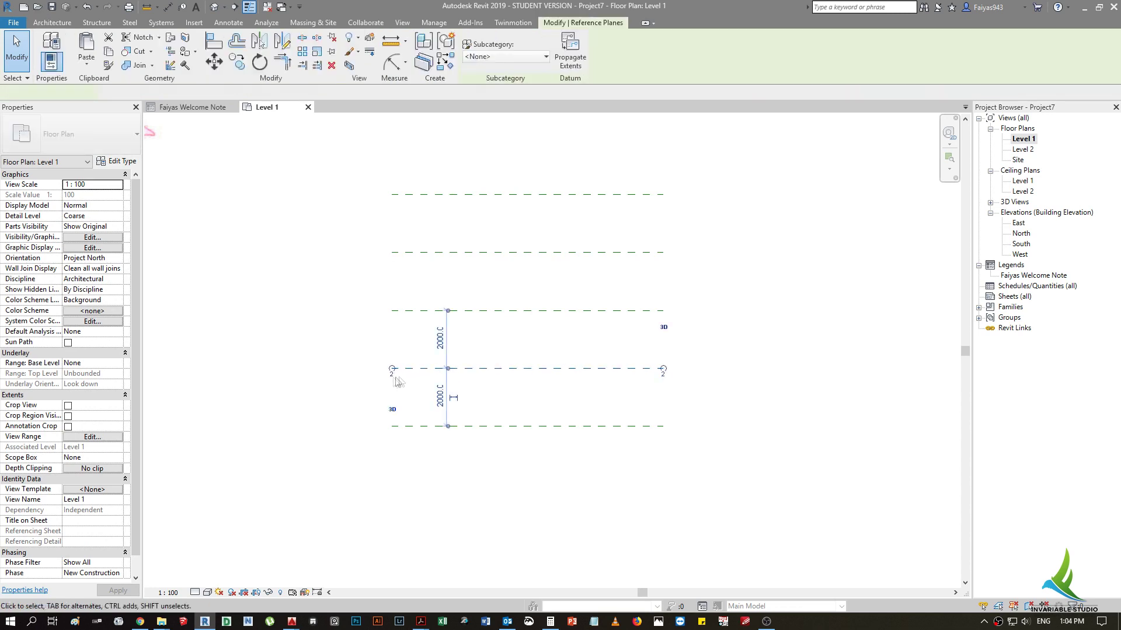
scroll(392, 380, "up", 2)
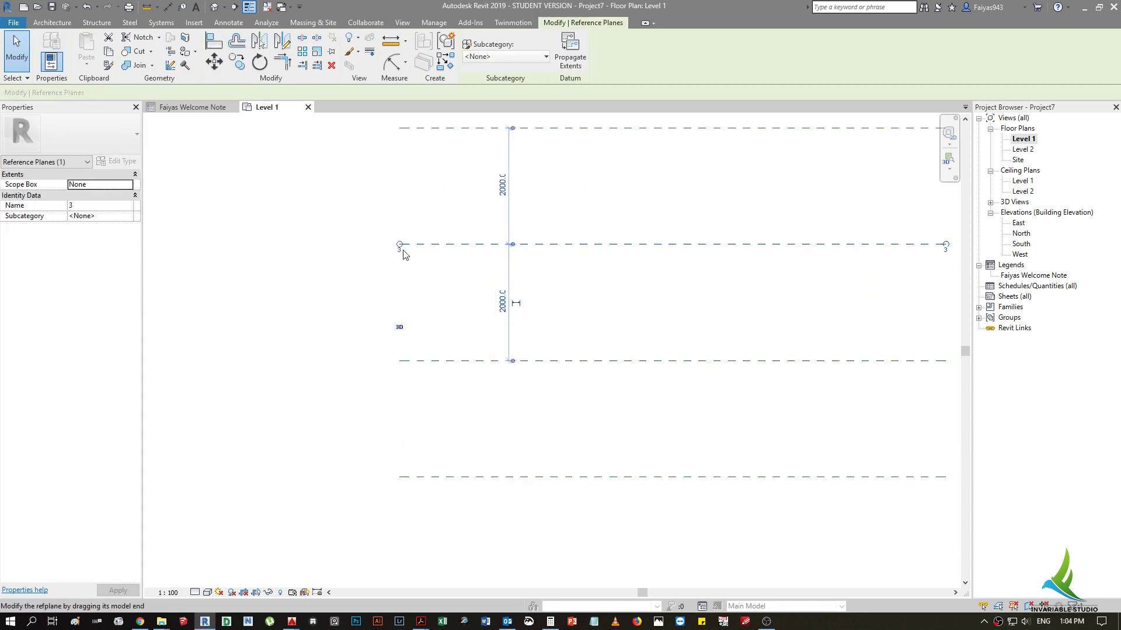
middle_click_drag(407, 143, 416, 264)
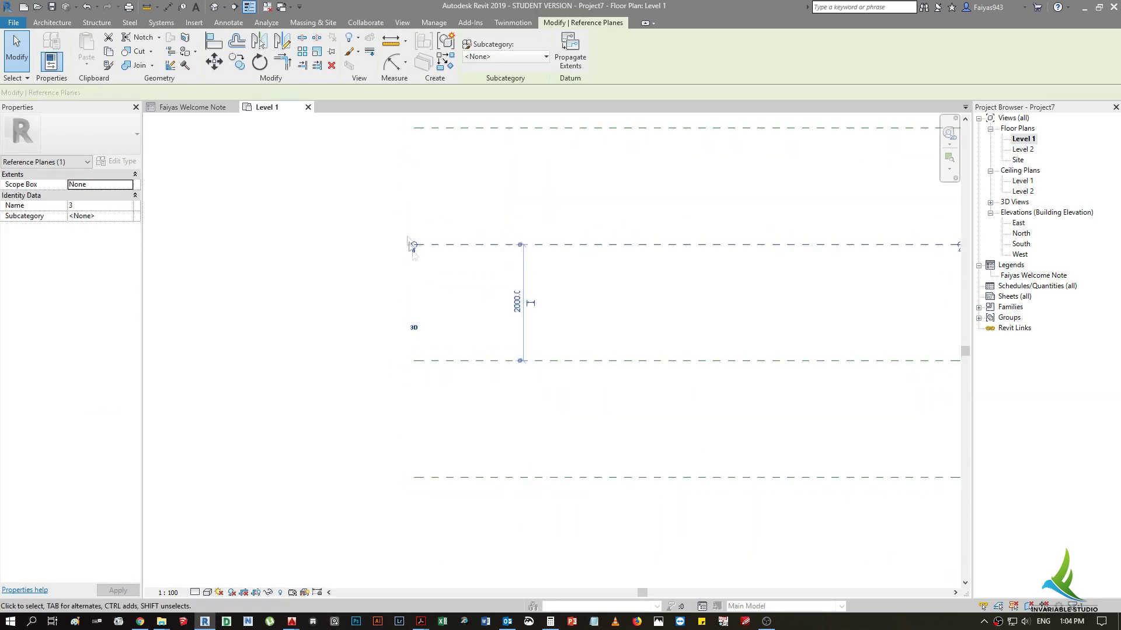
scroll(426, 265, "down", 2)
middle_click_drag(520, 266, 520, 211)
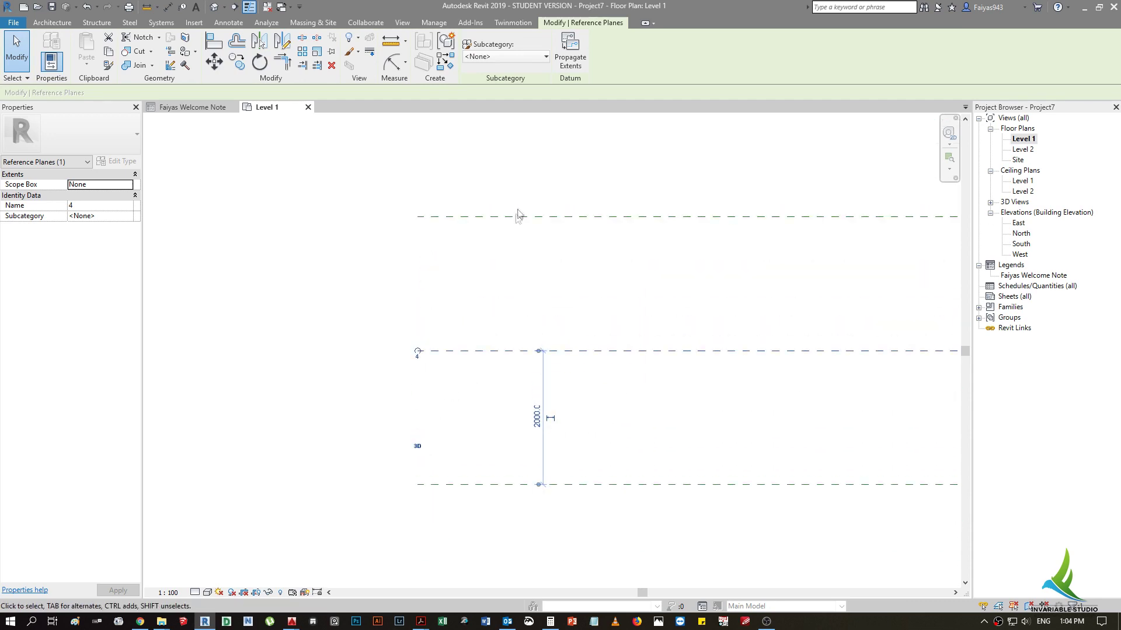
key("Escape")
scroll(485, 250, "down", 4)
middle_click_drag(316, 244, 308, 323)
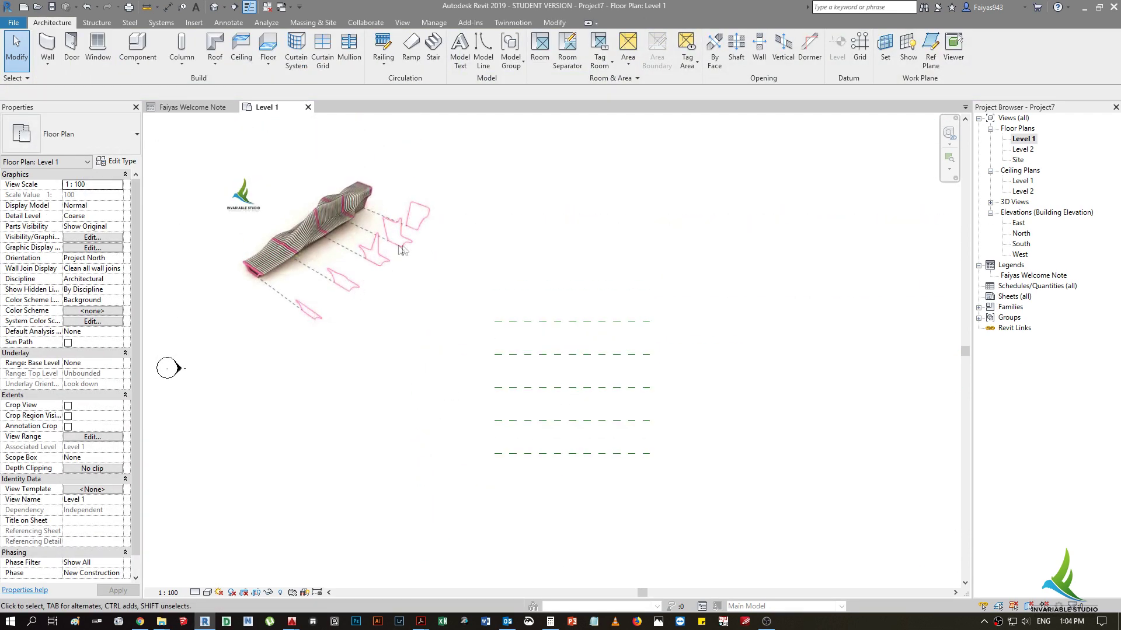
- Open the South elevation view from its marker below the reference planes
middle_click_drag(458, 315, 434, 247)
scroll(552, 383, "up", 1)
scroll(525, 380, "down", 2)
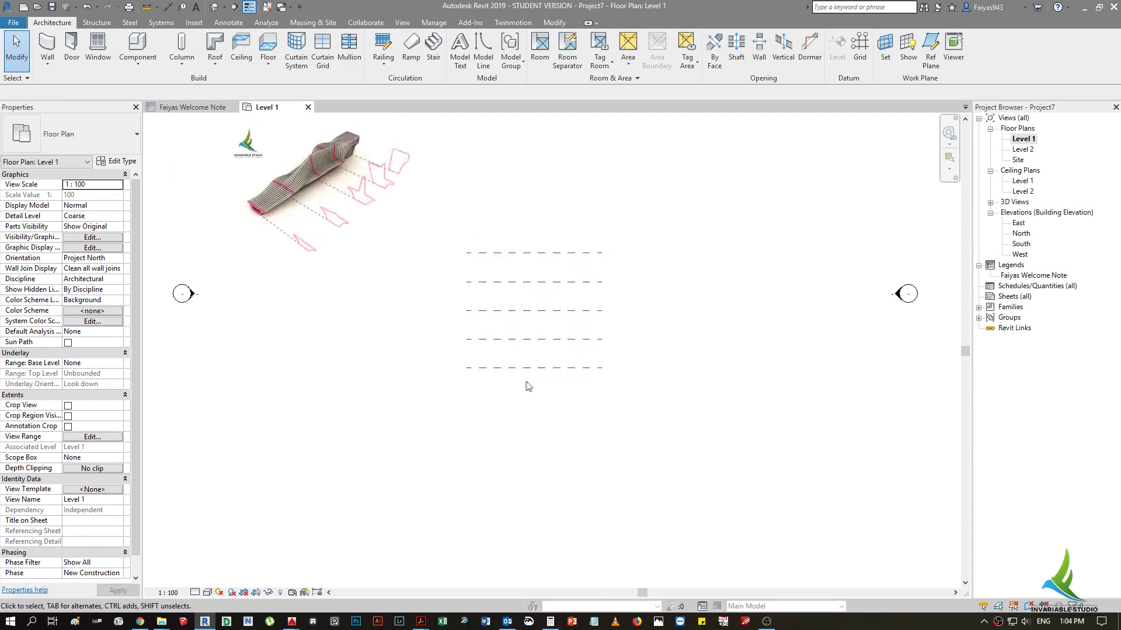
scroll(525, 370, "up", 2)
left_click(526, 370)
scroll(562, 382, "down", 3)
key("Escape")
middle_click_drag(545, 577, 546, 472)
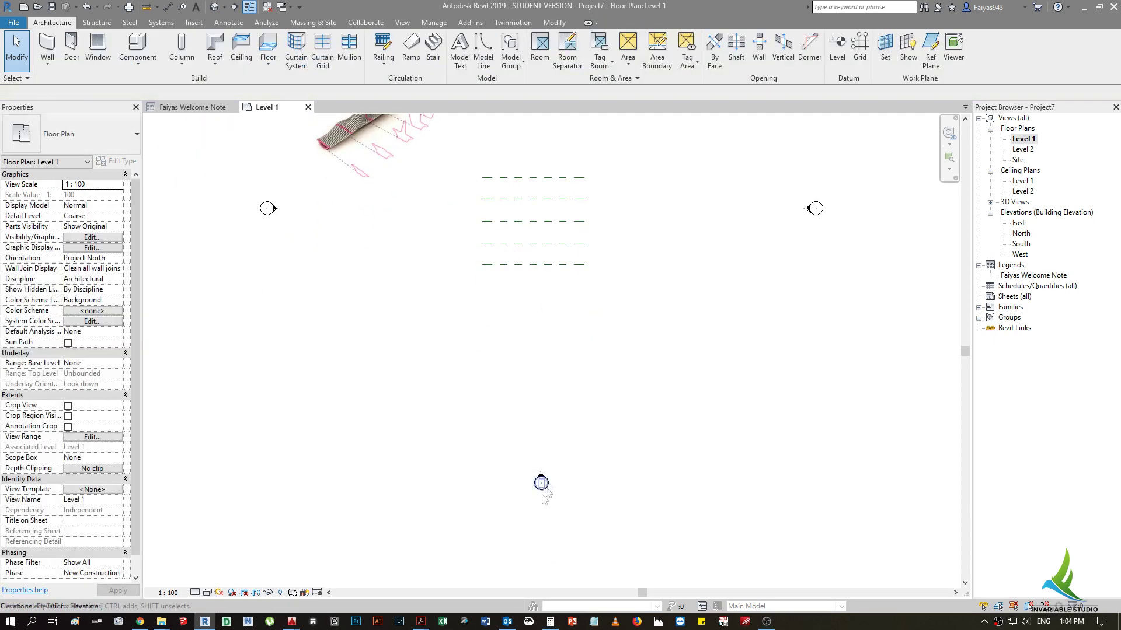
double_click(543, 479)
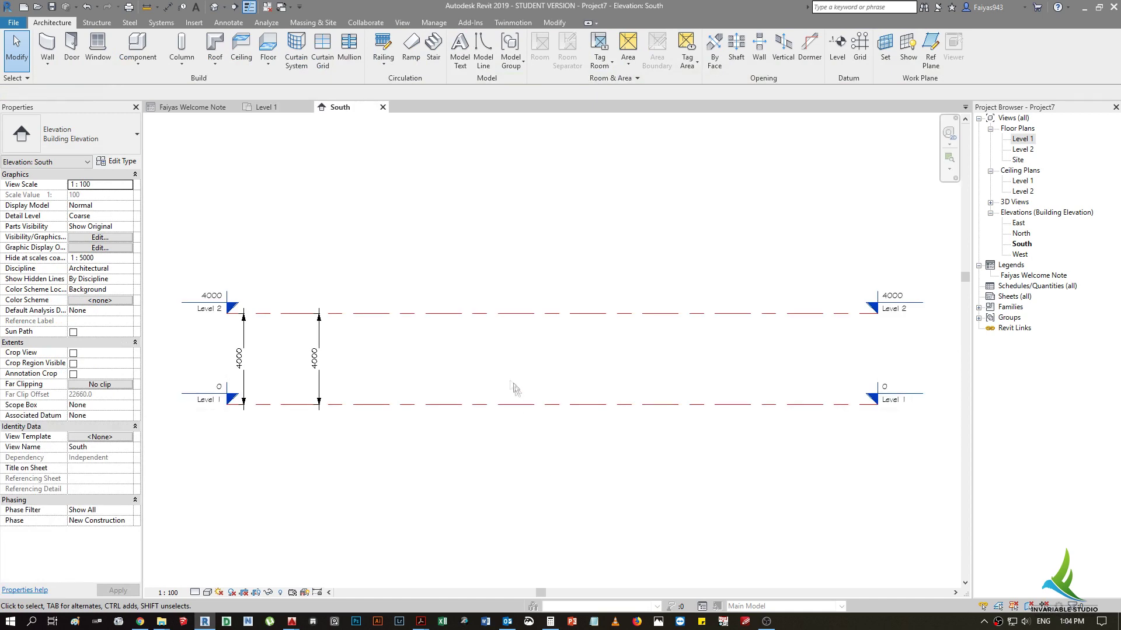
- Start a new in-place mass, keeping the default name Mass 1
left_click(318, 24)
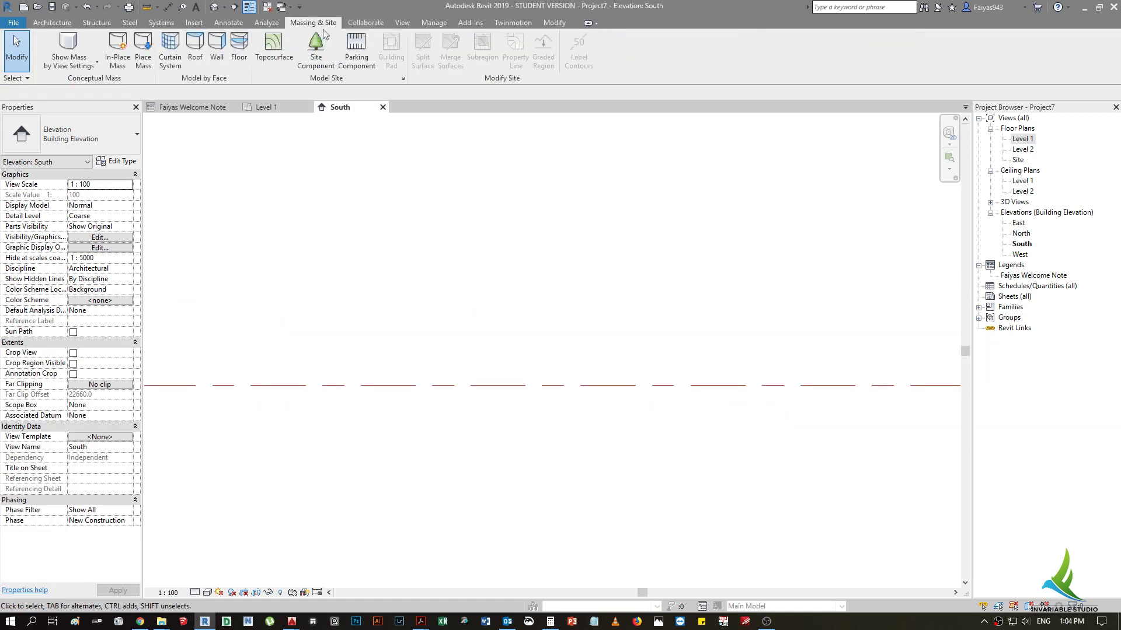
left_click(54, 23)
left_click(150, 70)
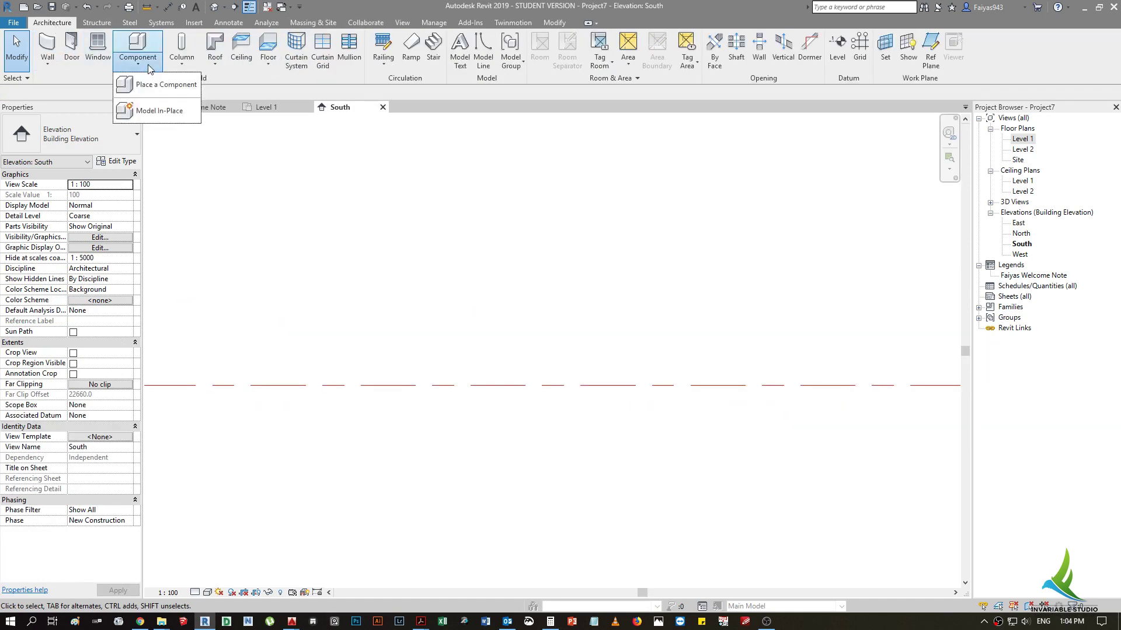
left_click(314, 22)
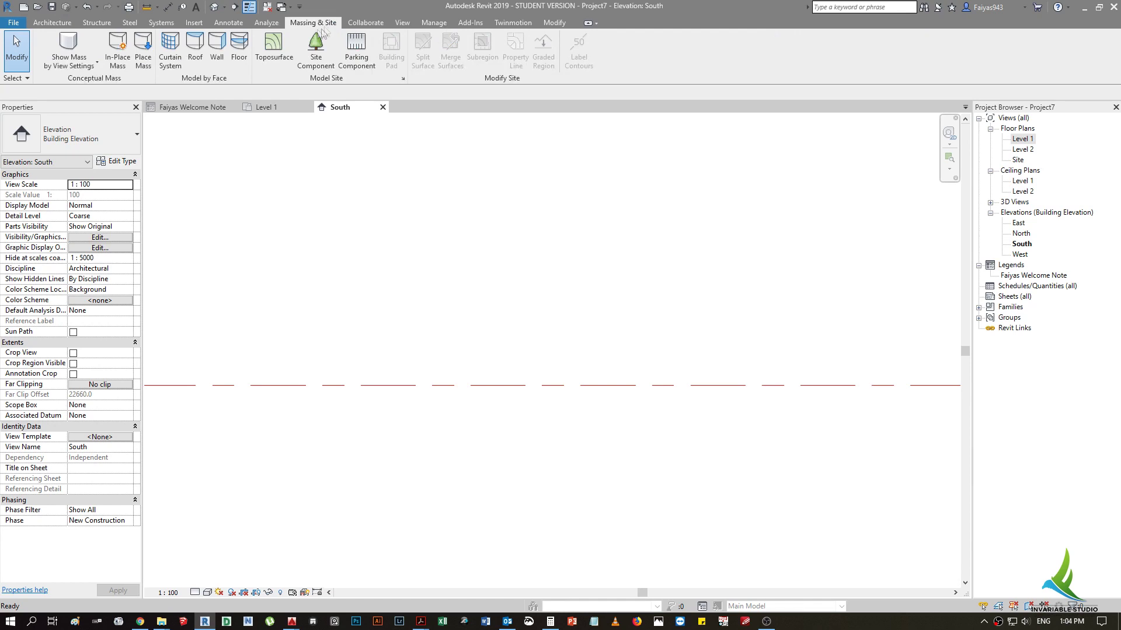
left_click(128, 59)
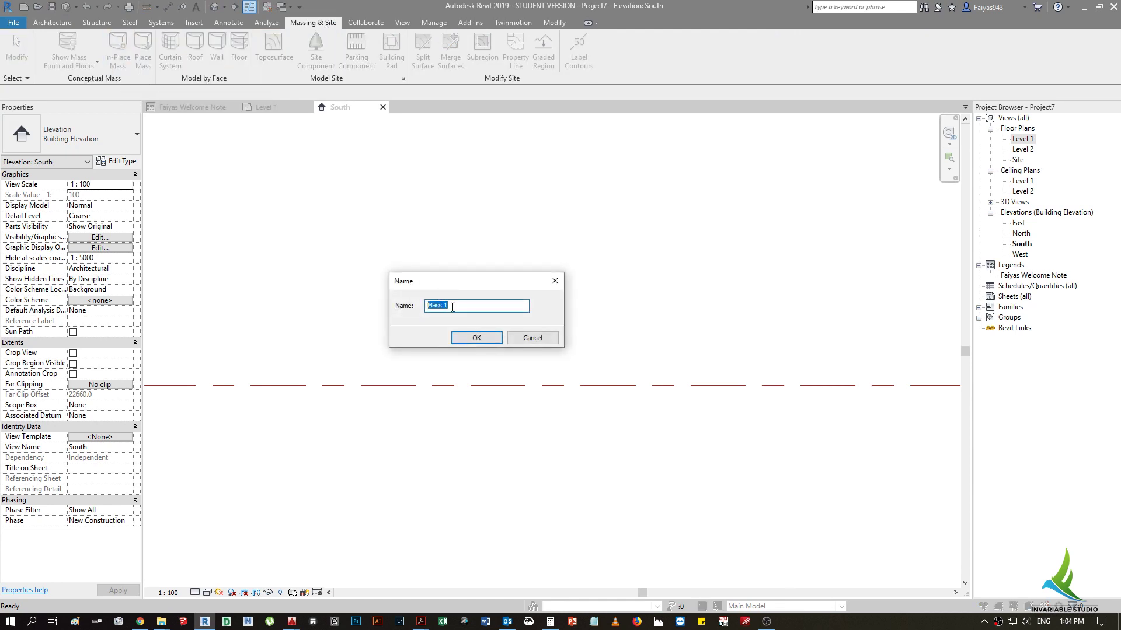
left_click(476, 340)
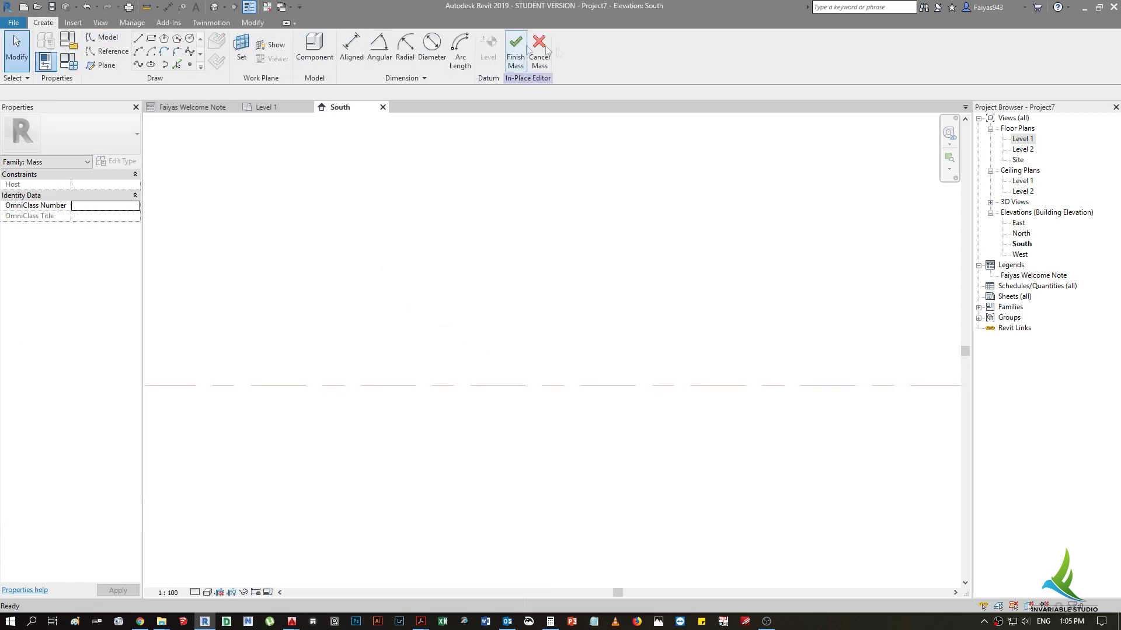
- Set the mass work plane to Reference Plane : 1
left_click(242, 56)
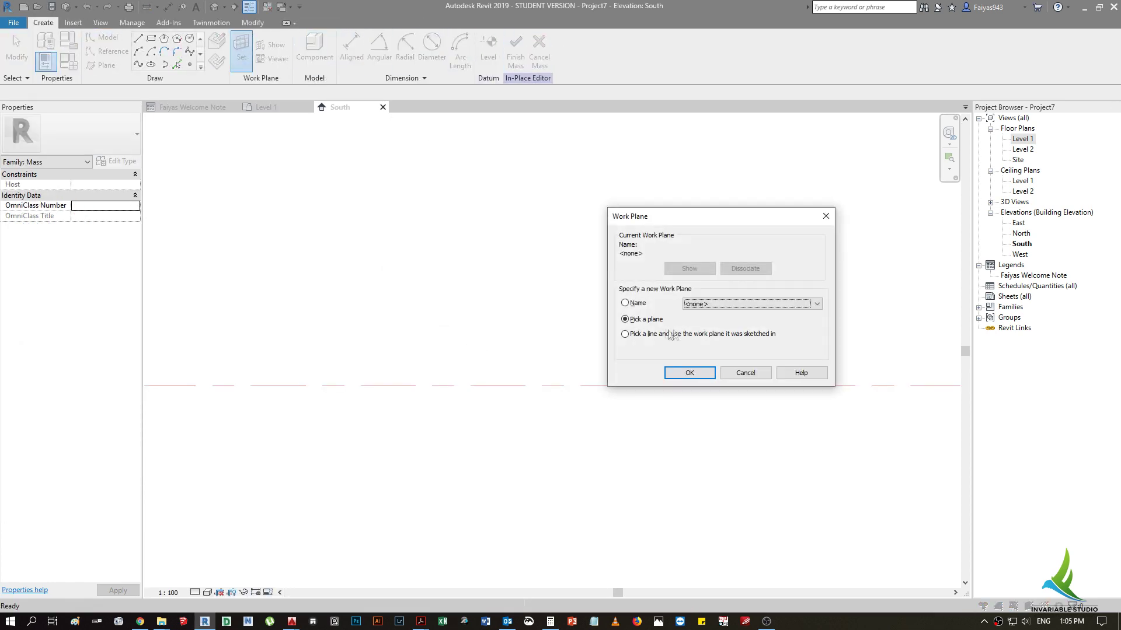
left_click(709, 304)
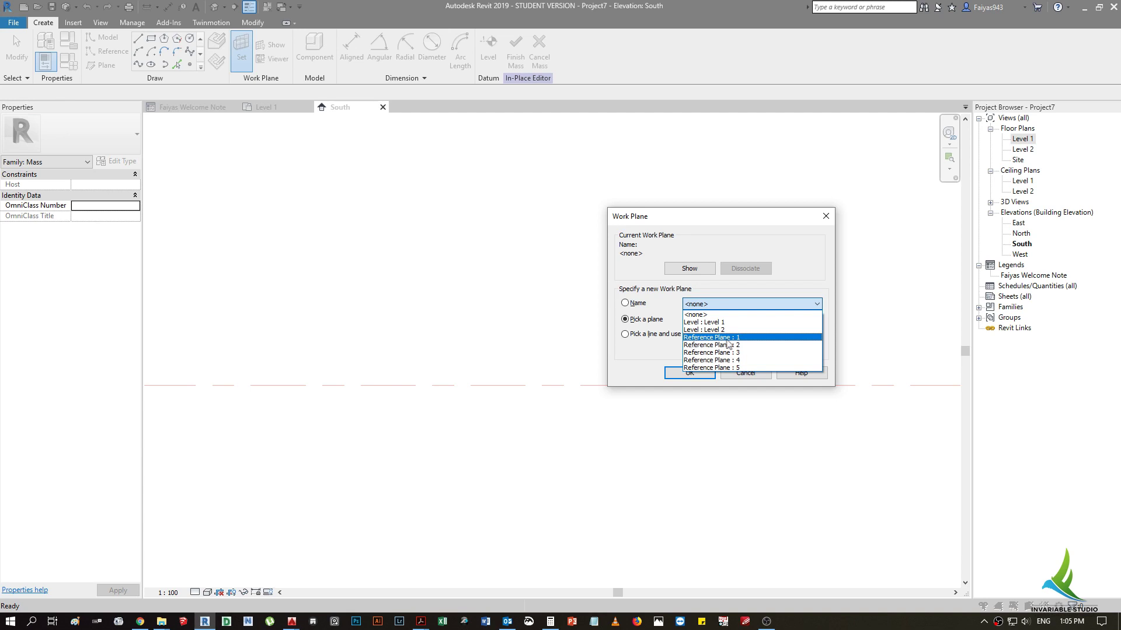
left_click(727, 339)
left_click(689, 373)
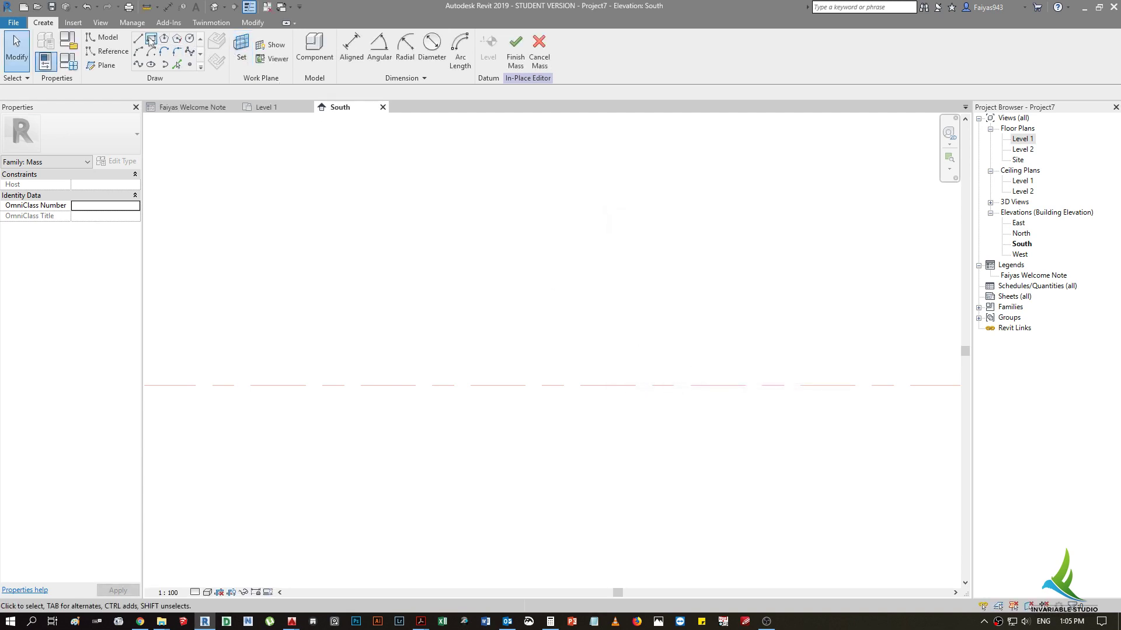
left_click(74, 24)
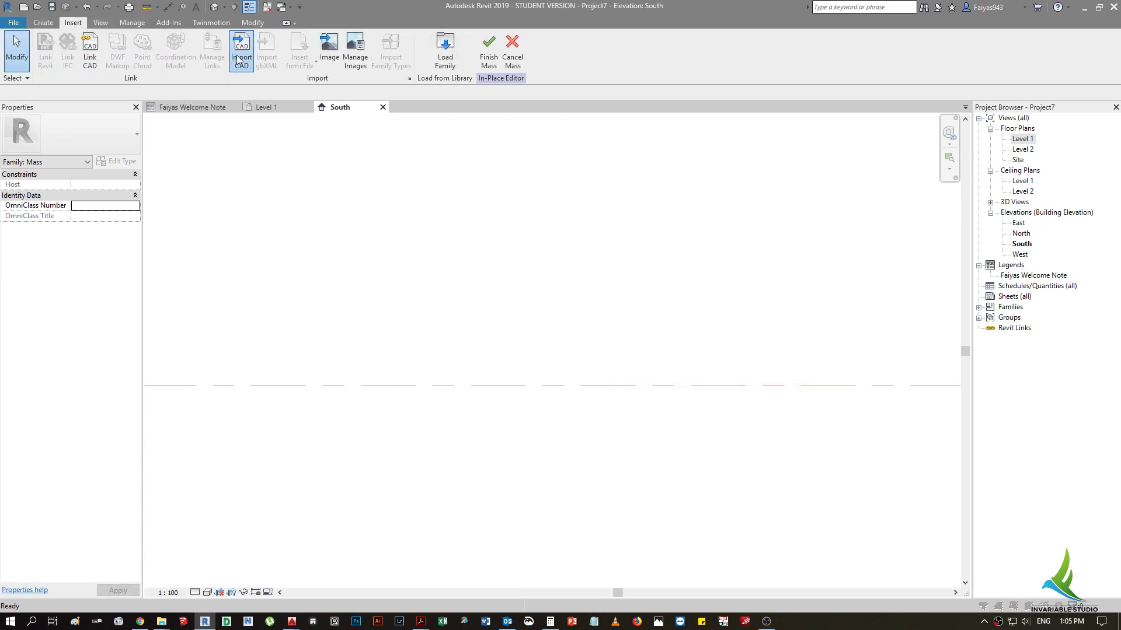
- Import Drawing1.dwg as CAD into the South elevation
left_click(240, 55)
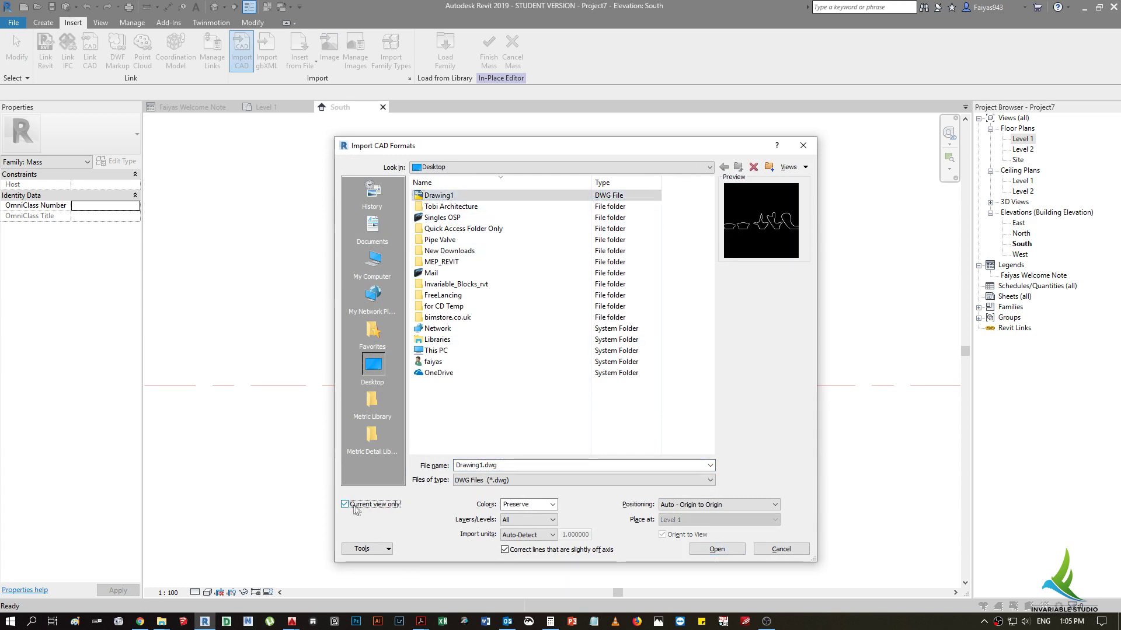
left_click(722, 552)
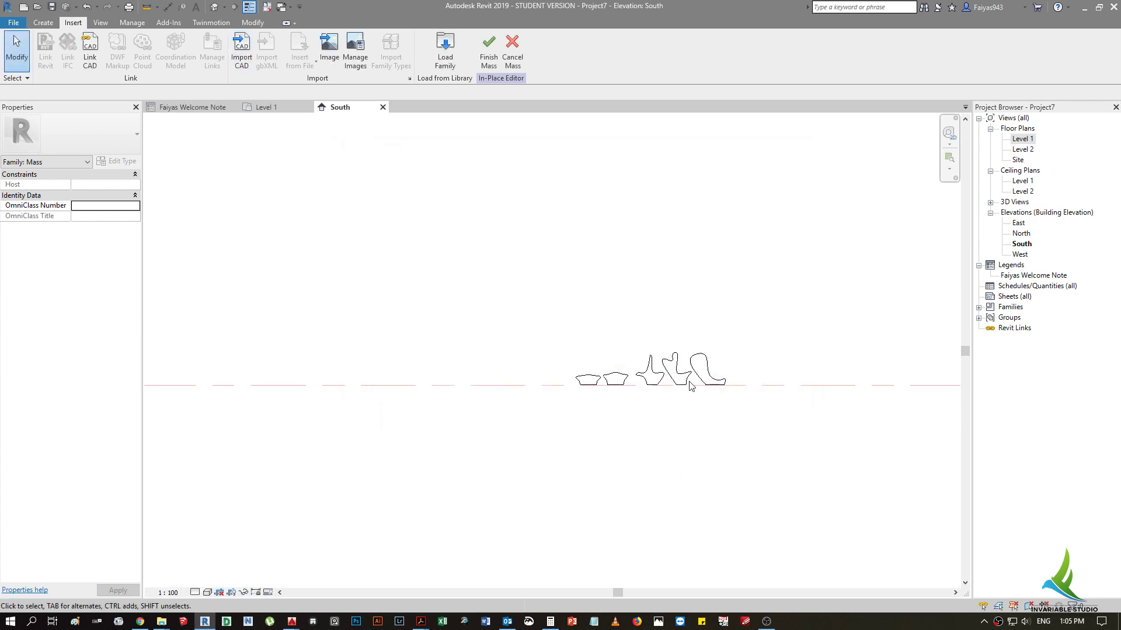
scroll(690, 385, "up", 2)
scroll(676, 368, "down", 3)
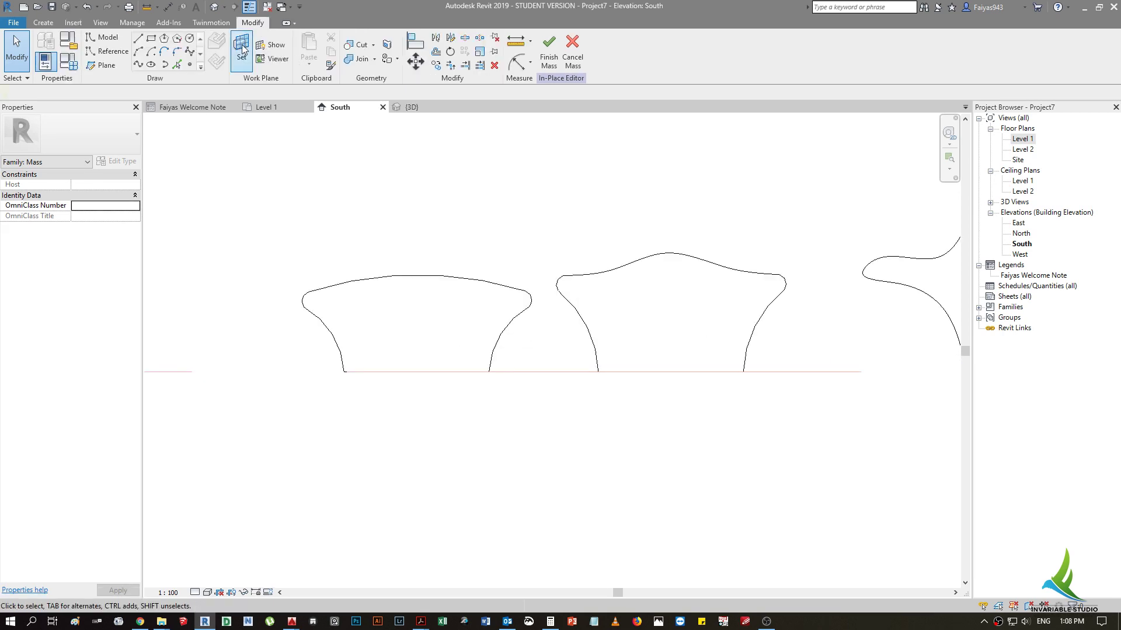
- Confirm Reference Plane : 1 as the work plane
left_click(242, 49)
left_click(817, 303)
left_click(718, 324)
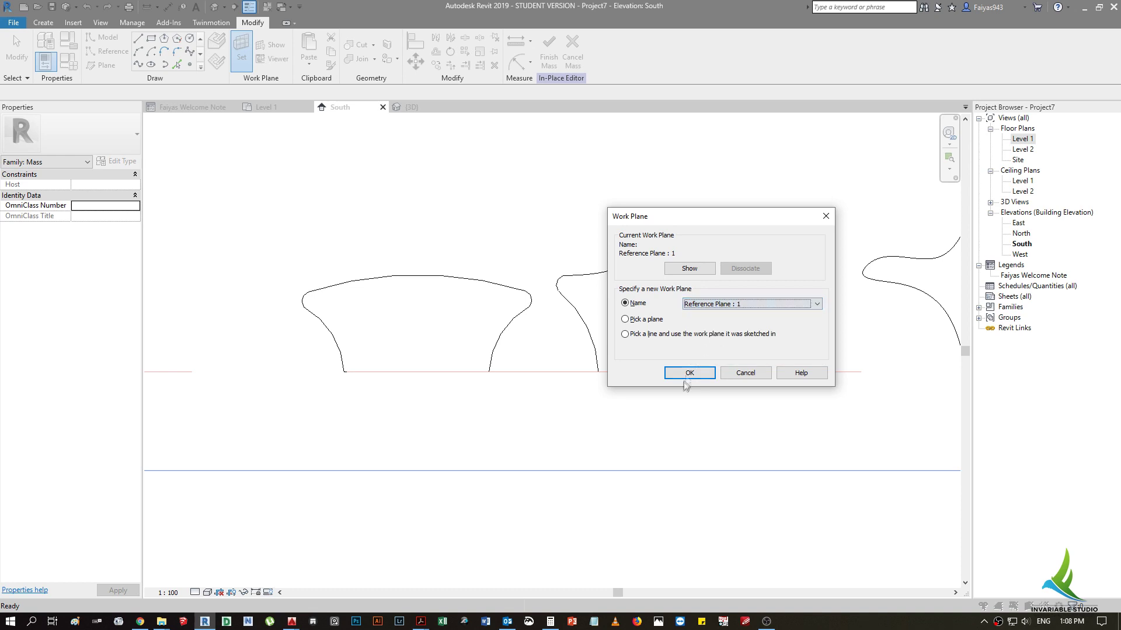
left_click(689, 373)
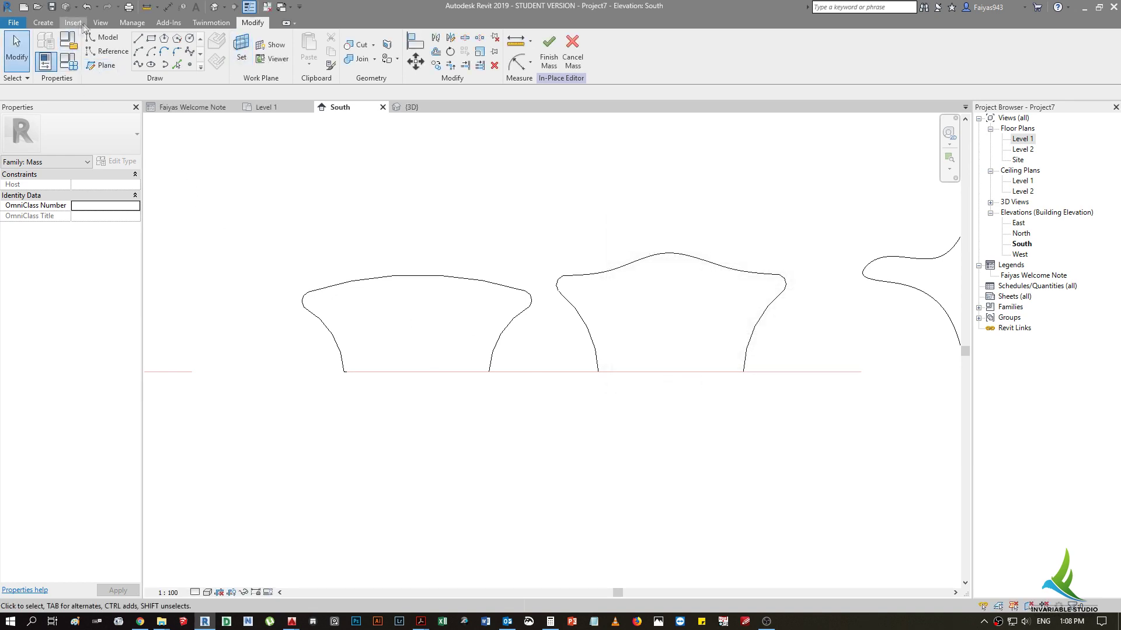
- Make the imported drawing halftone in Visibility/Graphics Imported Categories
key("v")
key("g")
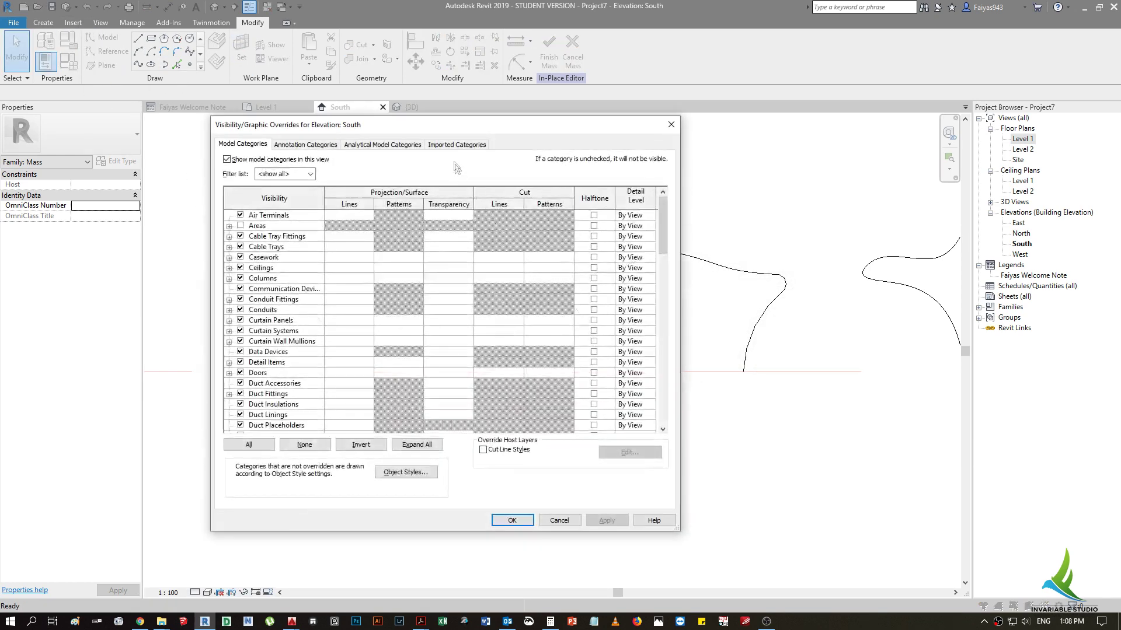
left_click(437, 146)
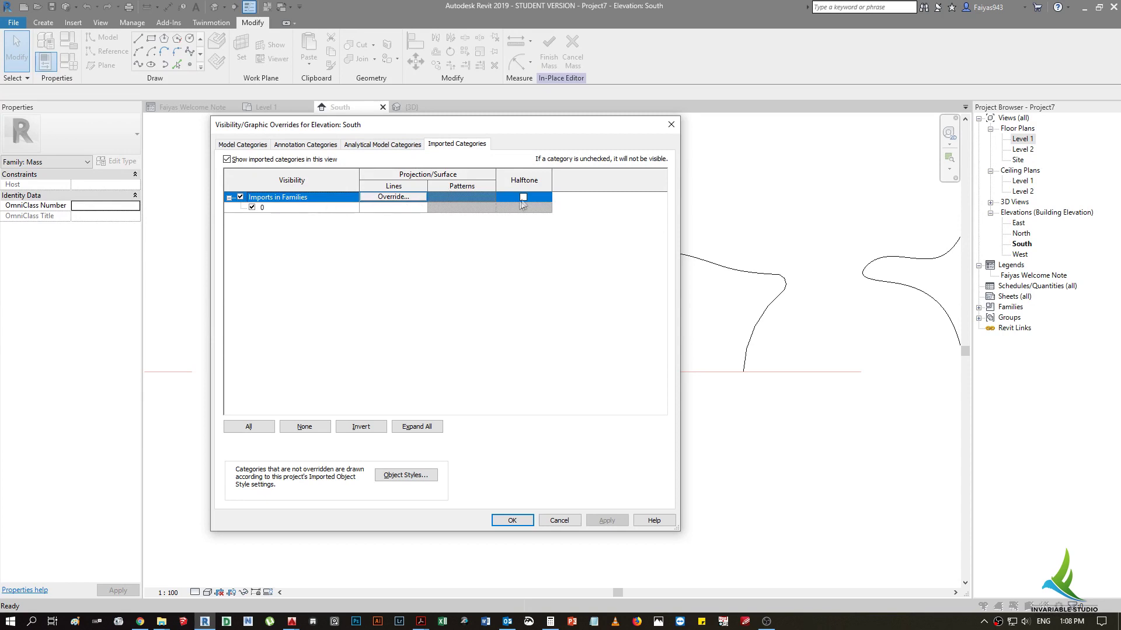
left_click(512, 520)
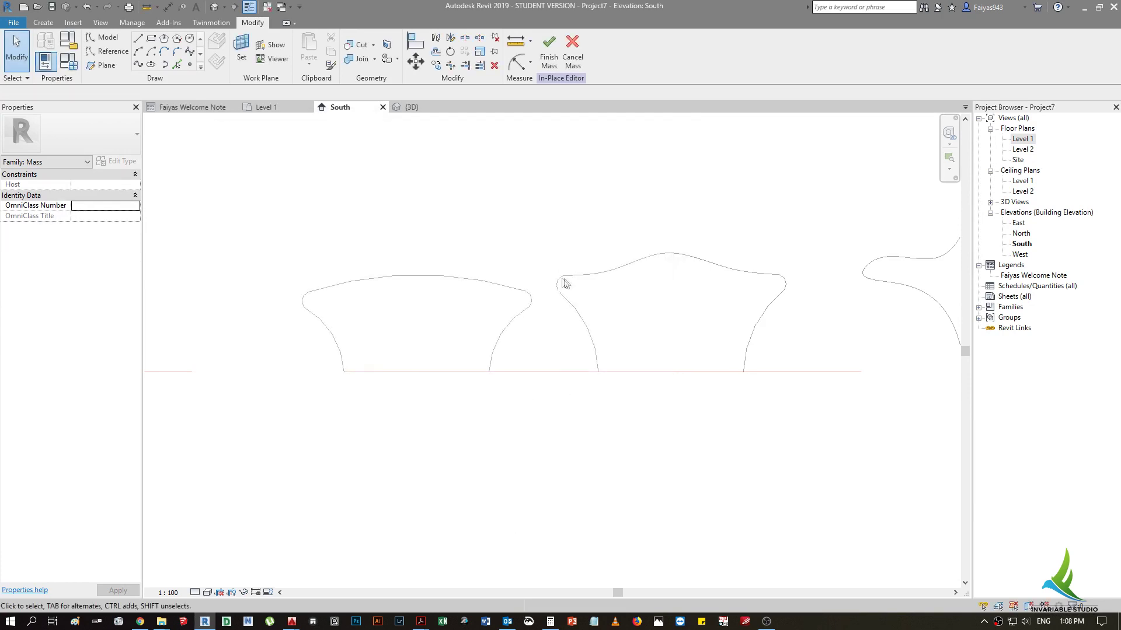
- Draw a straight model-line base between the profile's two feet on Reference Plane : 1
left_click(141, 40)
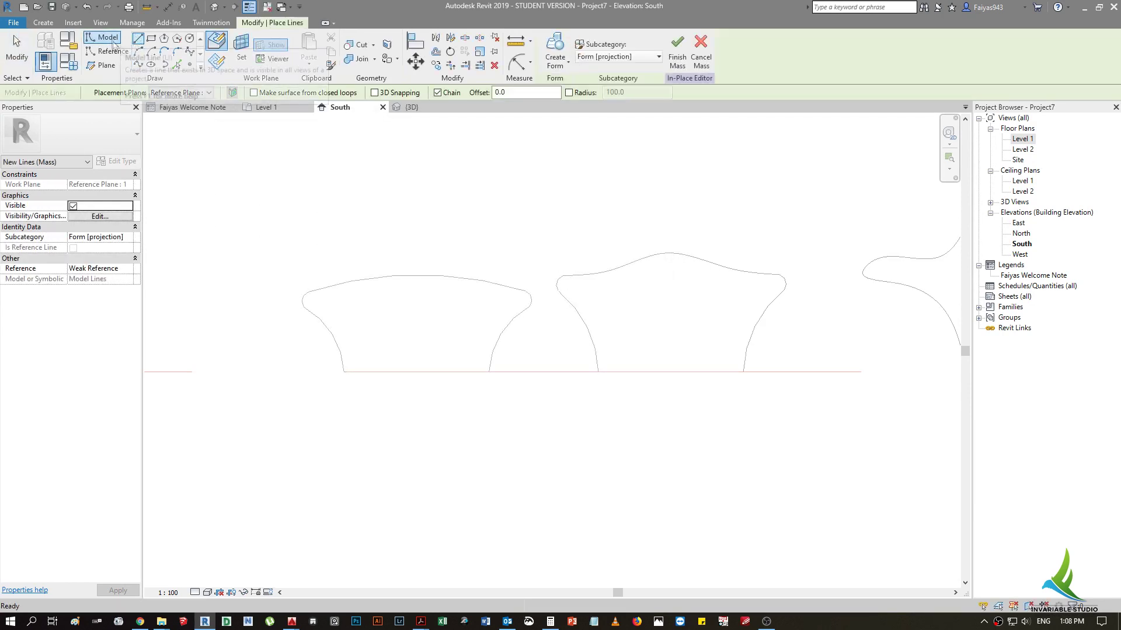
left_click(245, 59)
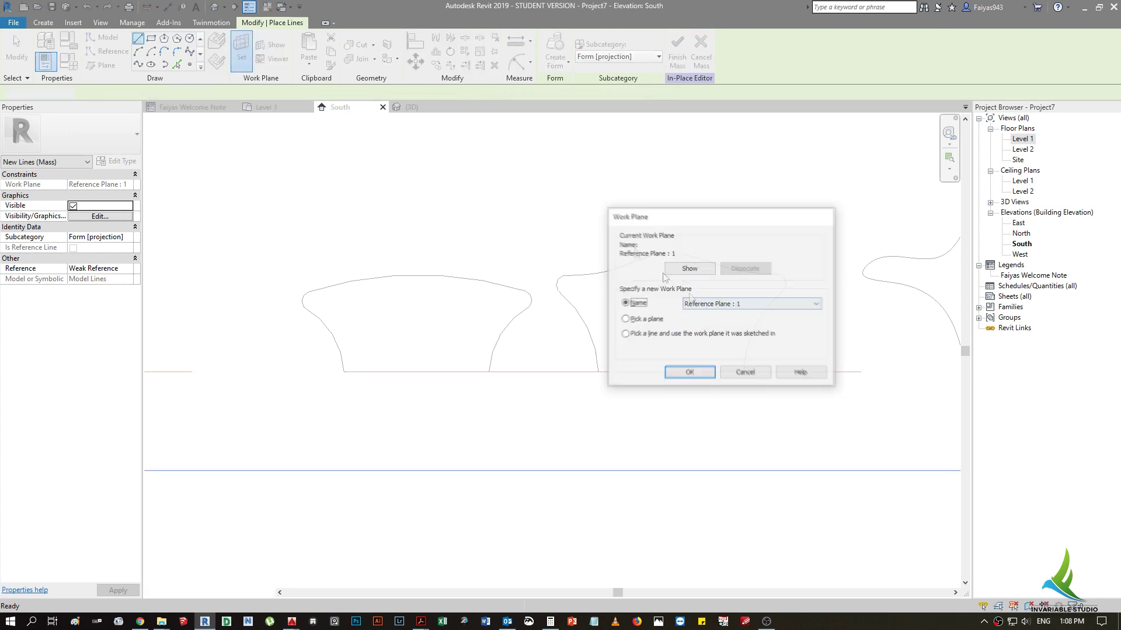
left_click(682, 373)
left_click(189, 53)
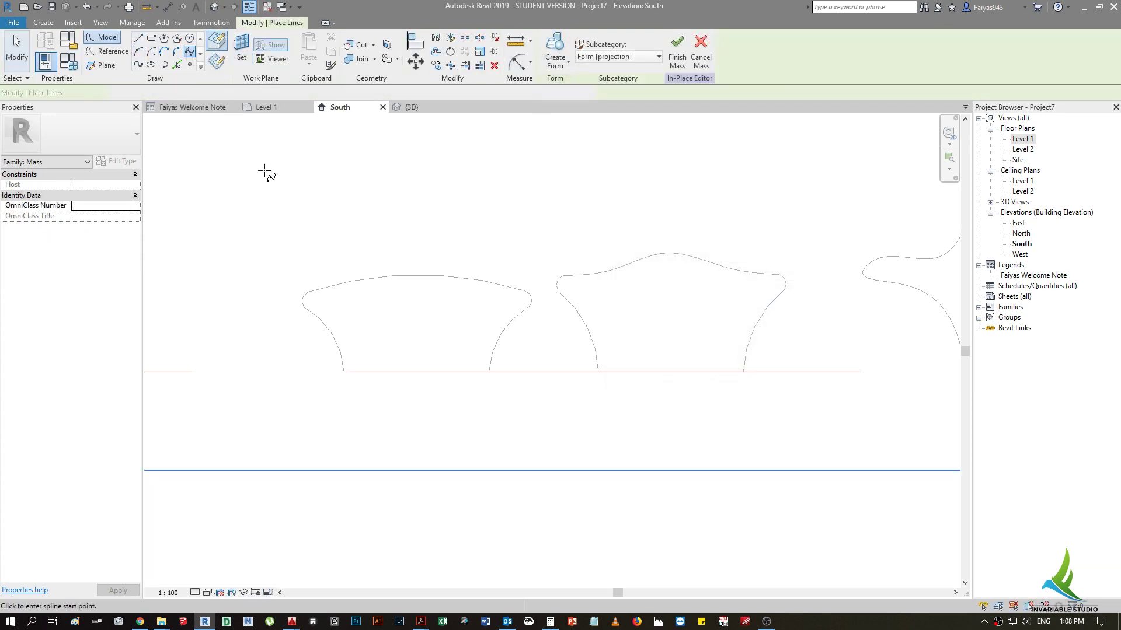
left_click(138, 38)
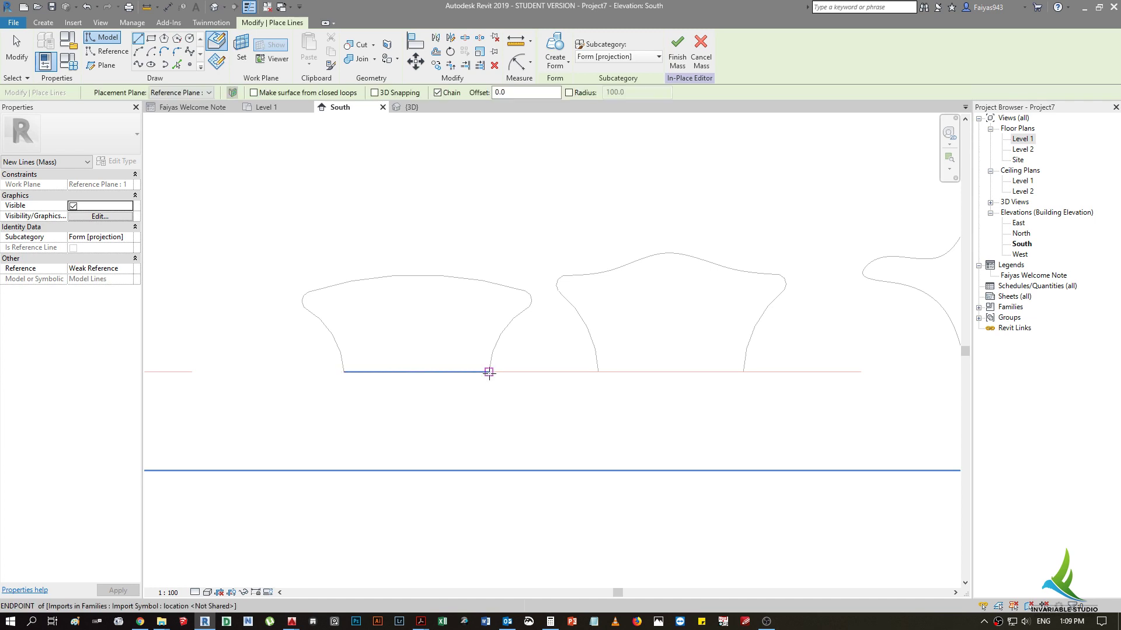
left_click(489, 372)
left_click(345, 372)
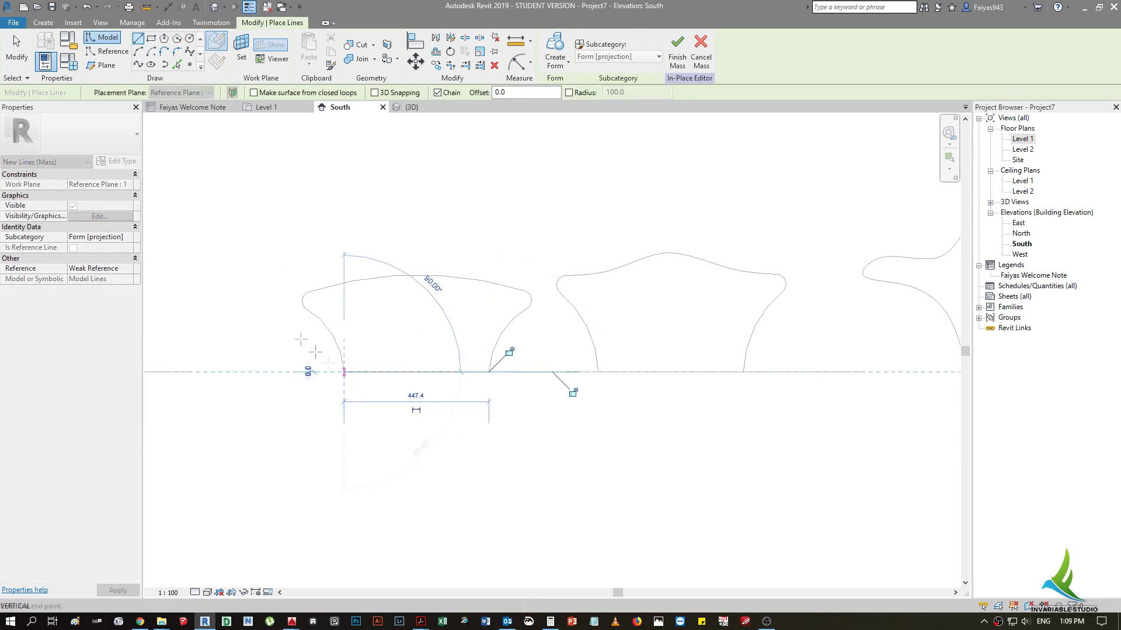
- Trace the curve up the left leg, over the seat top, down to the right foot
scroll(362, 338, "up", 1)
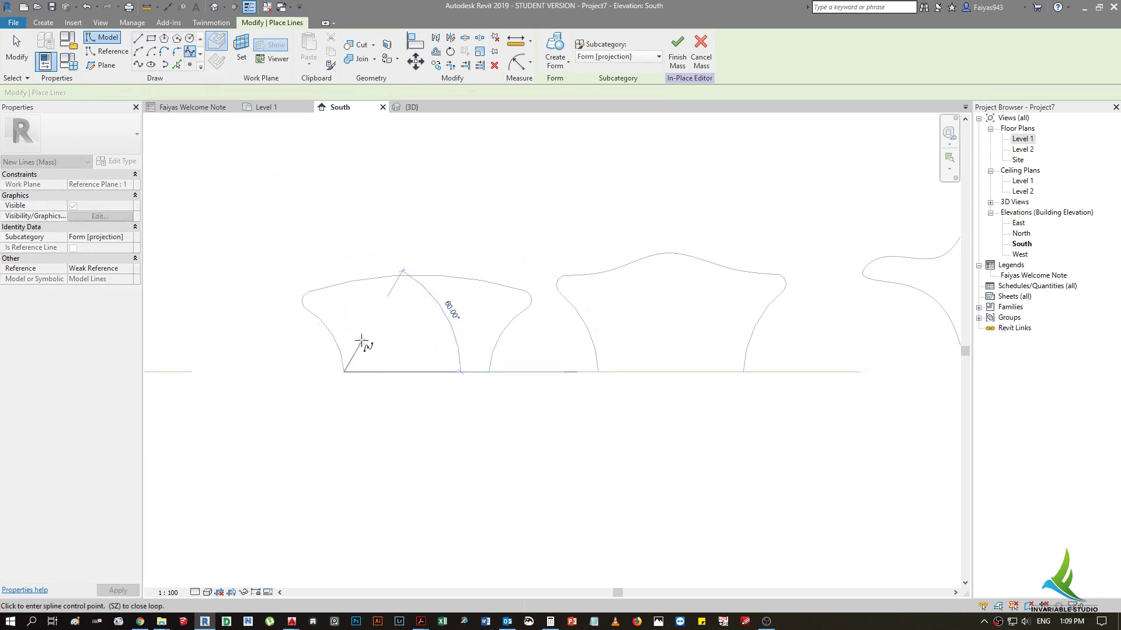
scroll(361, 339, "up", 2)
left_click(343, 300)
left_click(252, 286)
left_click(238, 274)
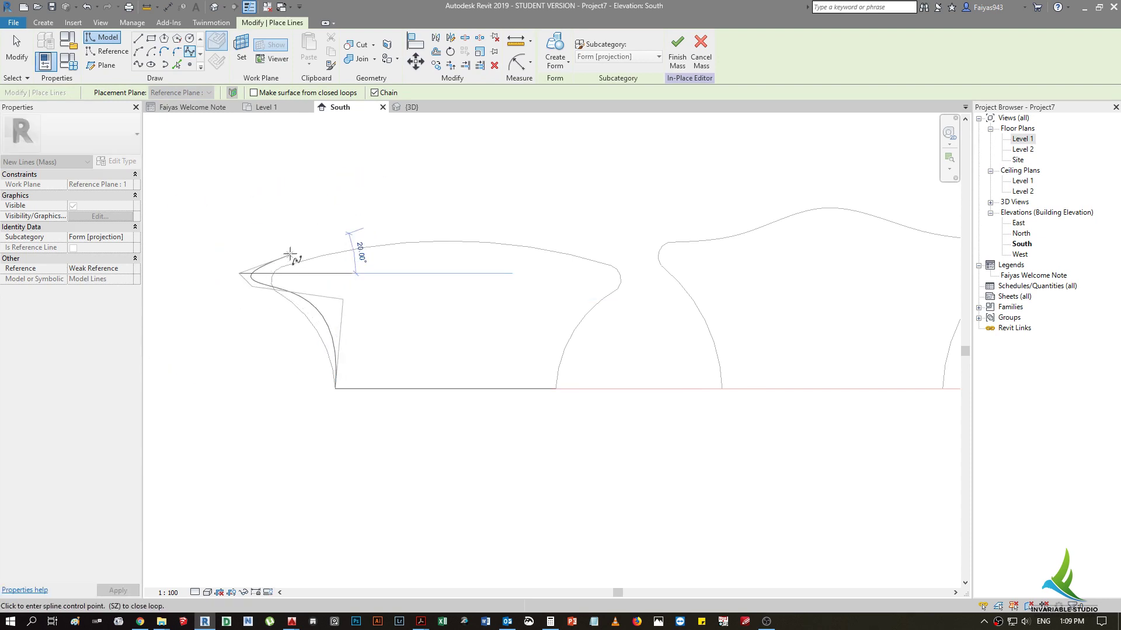
left_click(449, 226)
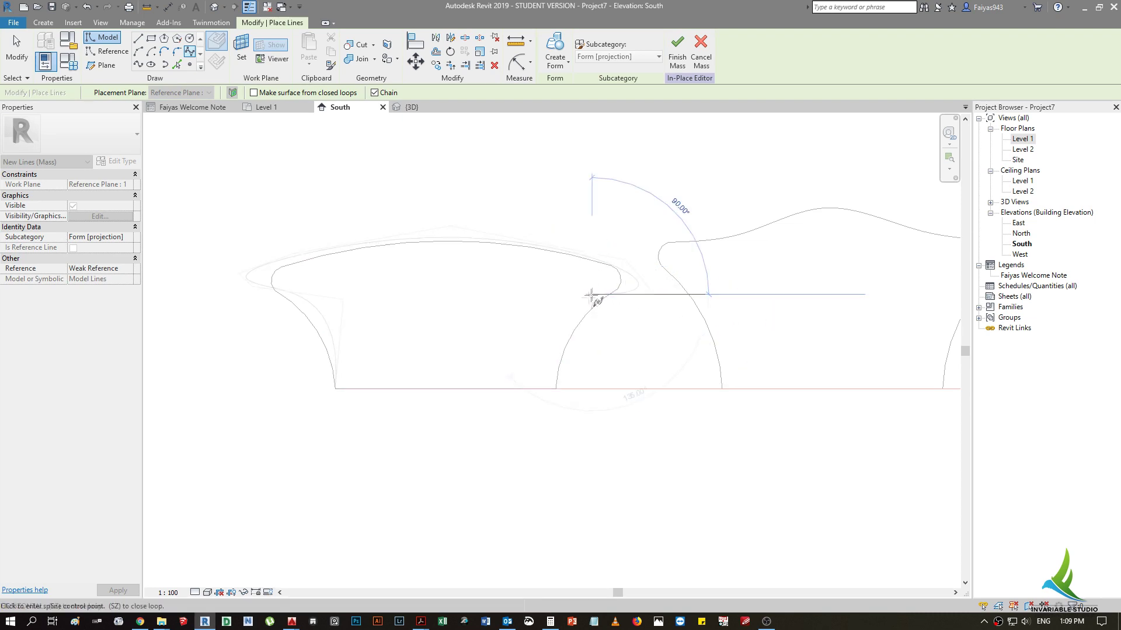
left_click(555, 348)
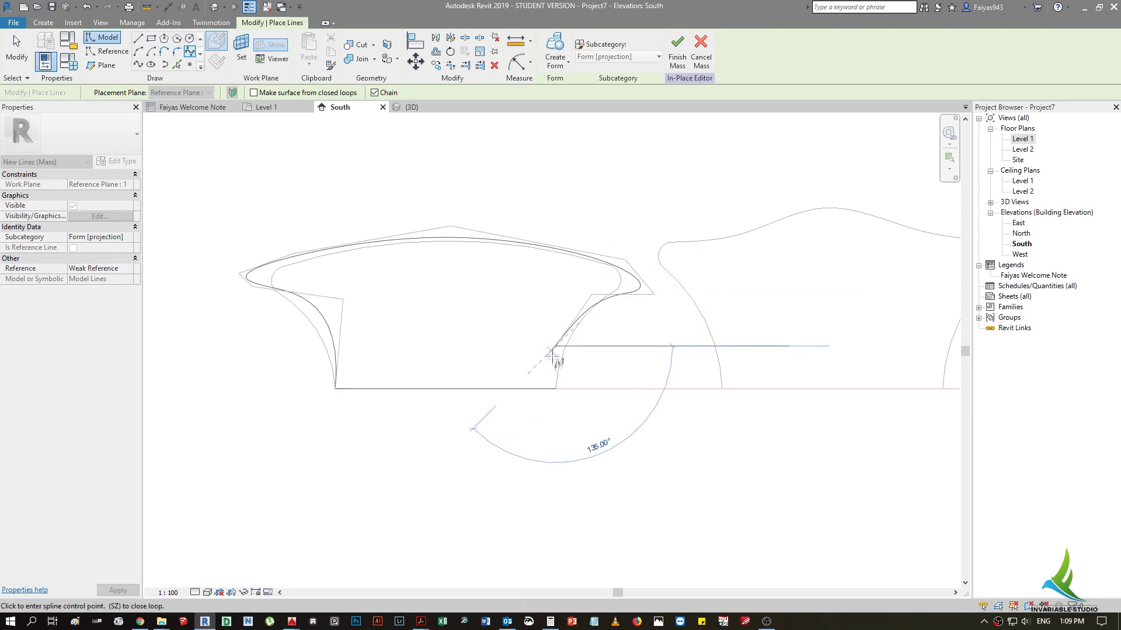
left_click(555, 388)
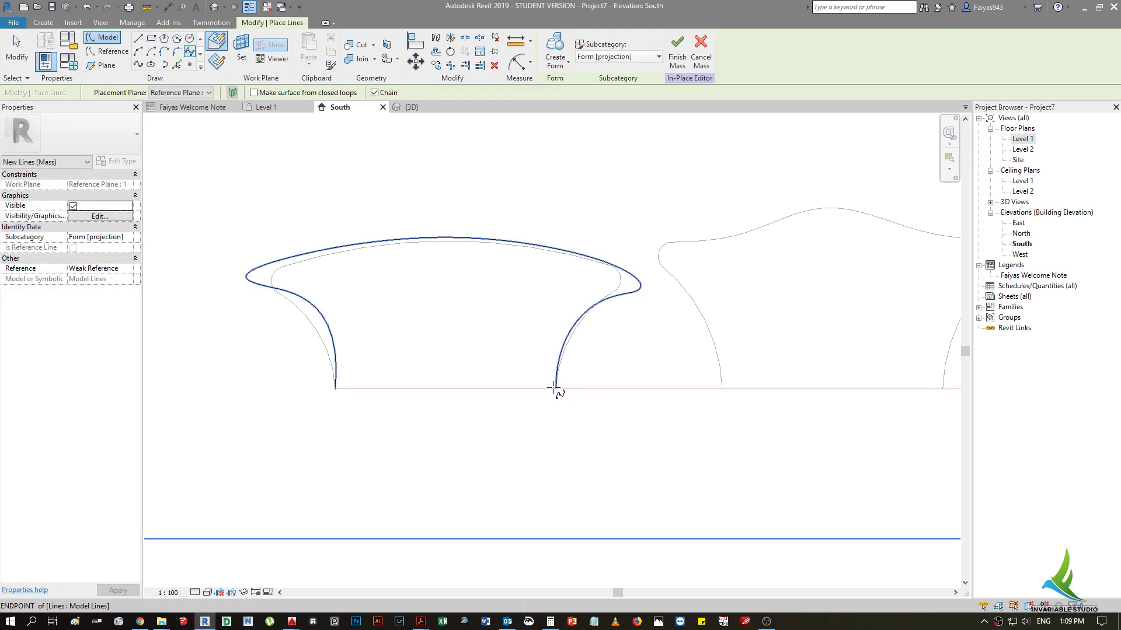
key("Escape")
key("Escape")
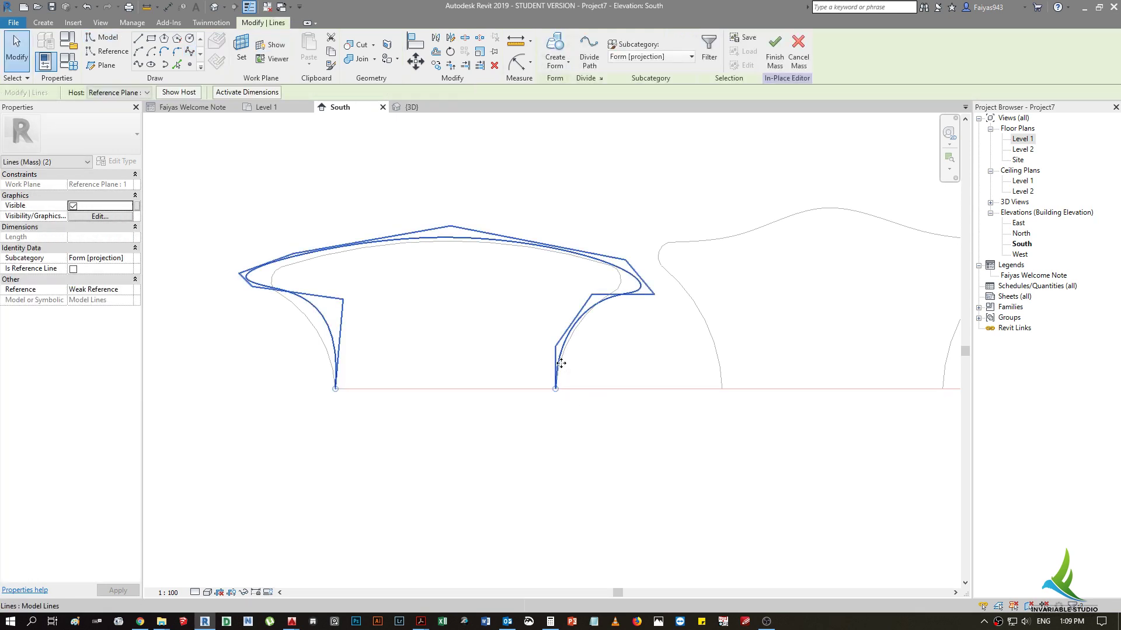
- Inspect the traced profile lines and centre the profile in view
scroll(419, 401, "up", 2)
key("Escape")
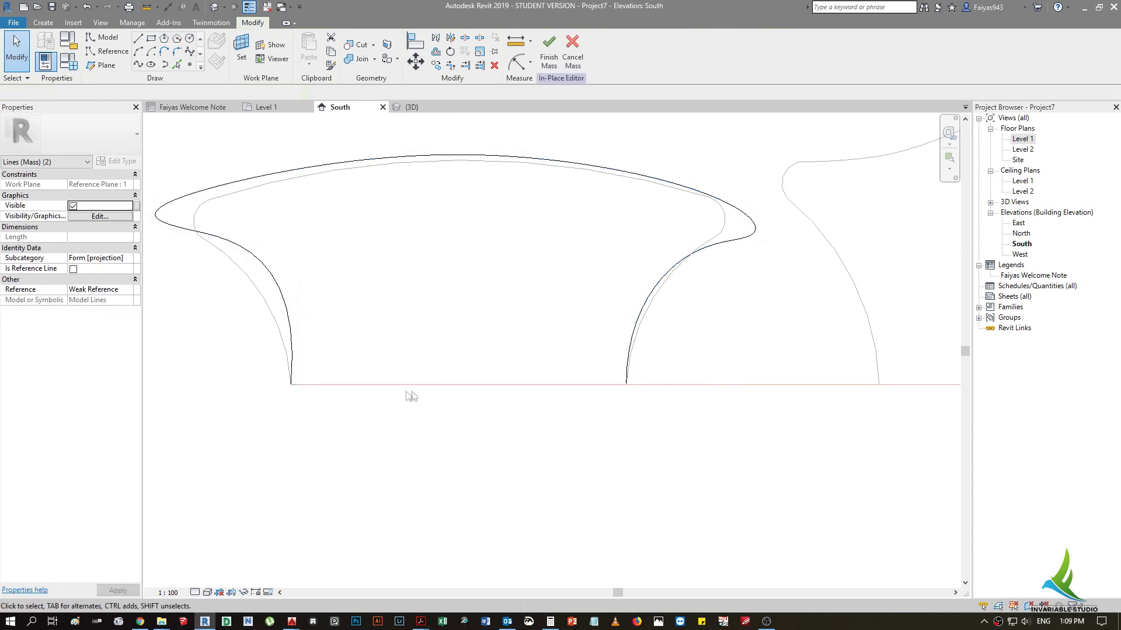
left_click(576, 387)
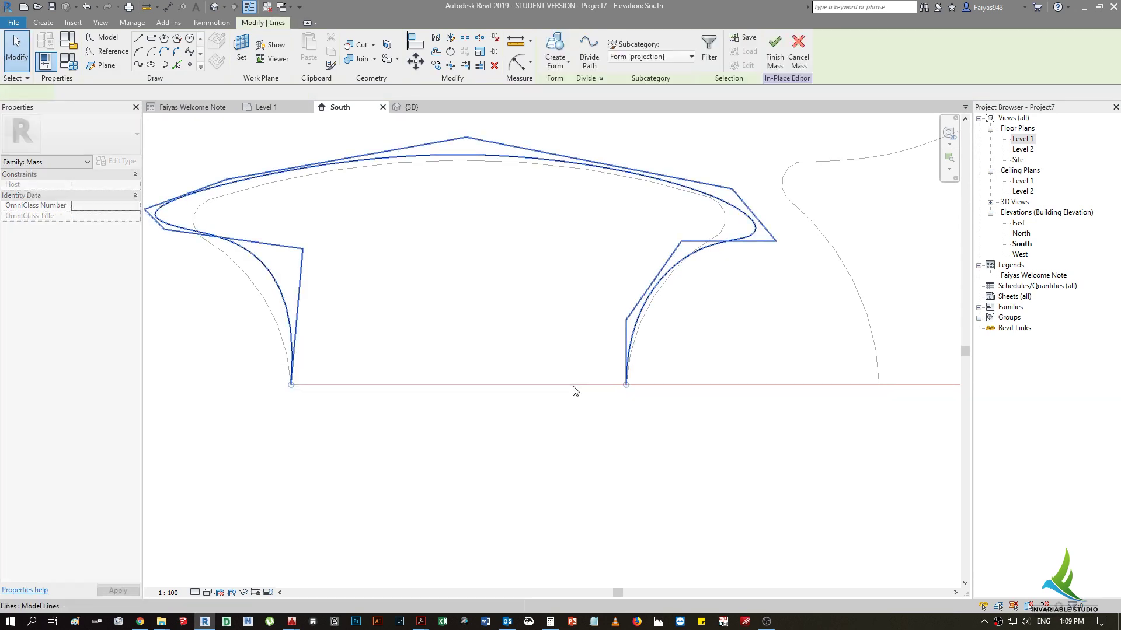
key("Escape")
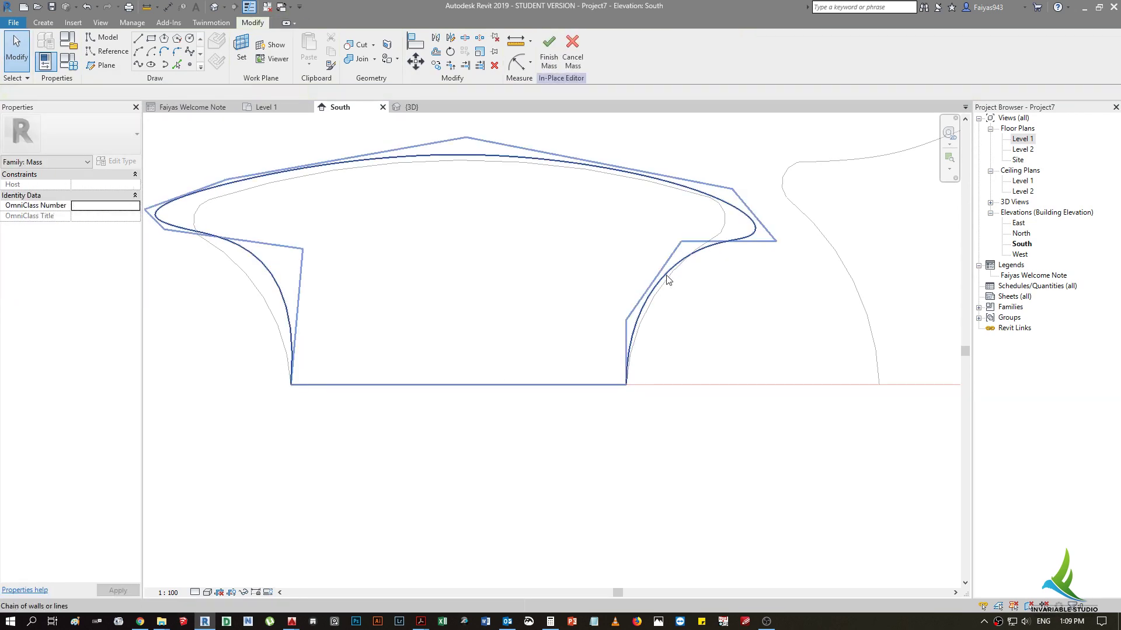
left_click(683, 261)
key("Escape")
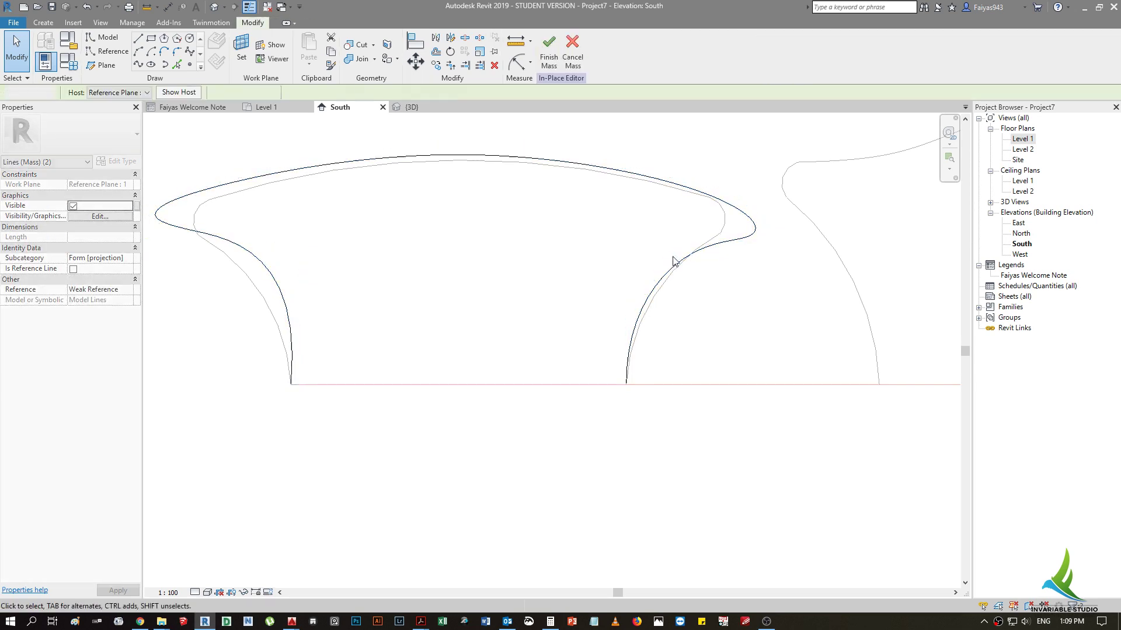
left_click(679, 266)
scroll(689, 345, "down", 2)
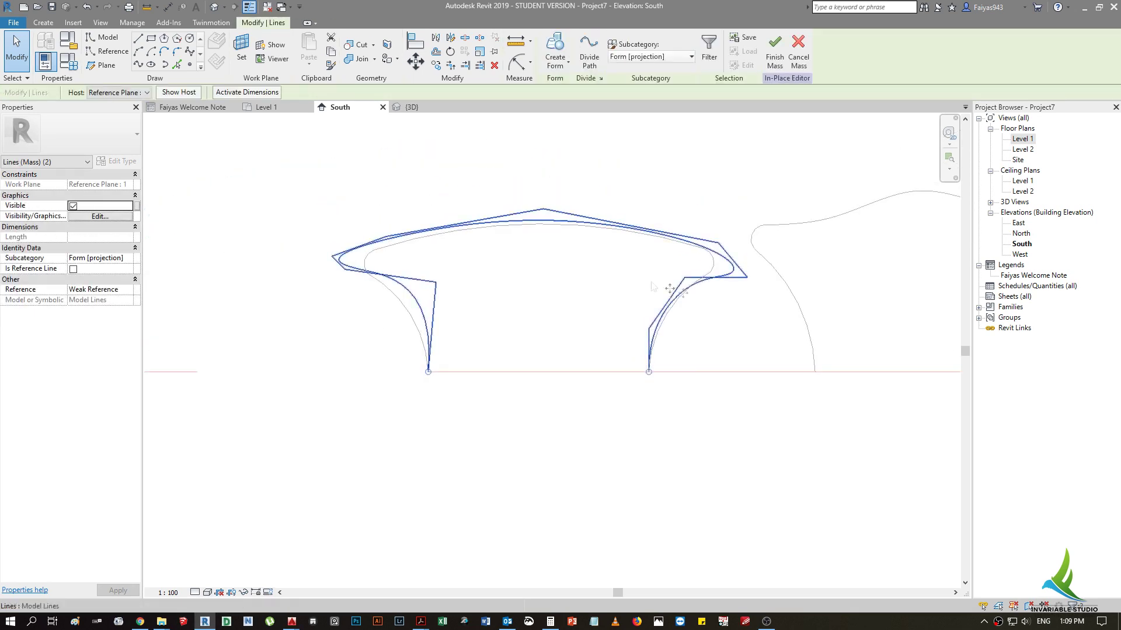
key("Escape")
left_click(561, 223)
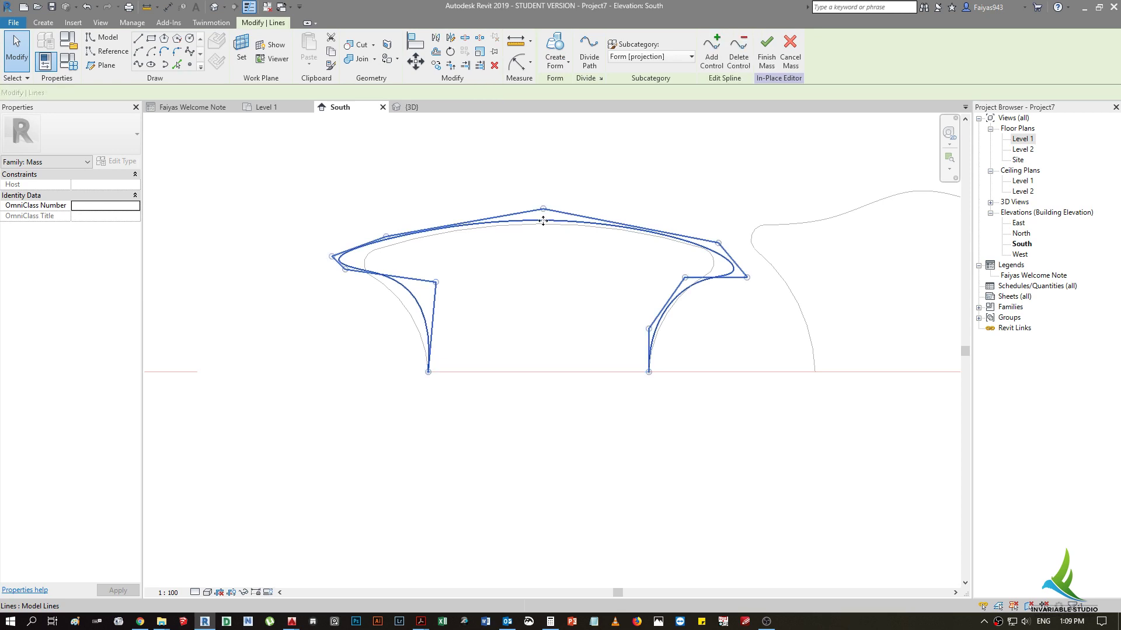
scroll(591, 218, "up", 2)
middle_click_drag(850, 325, 723, 301)
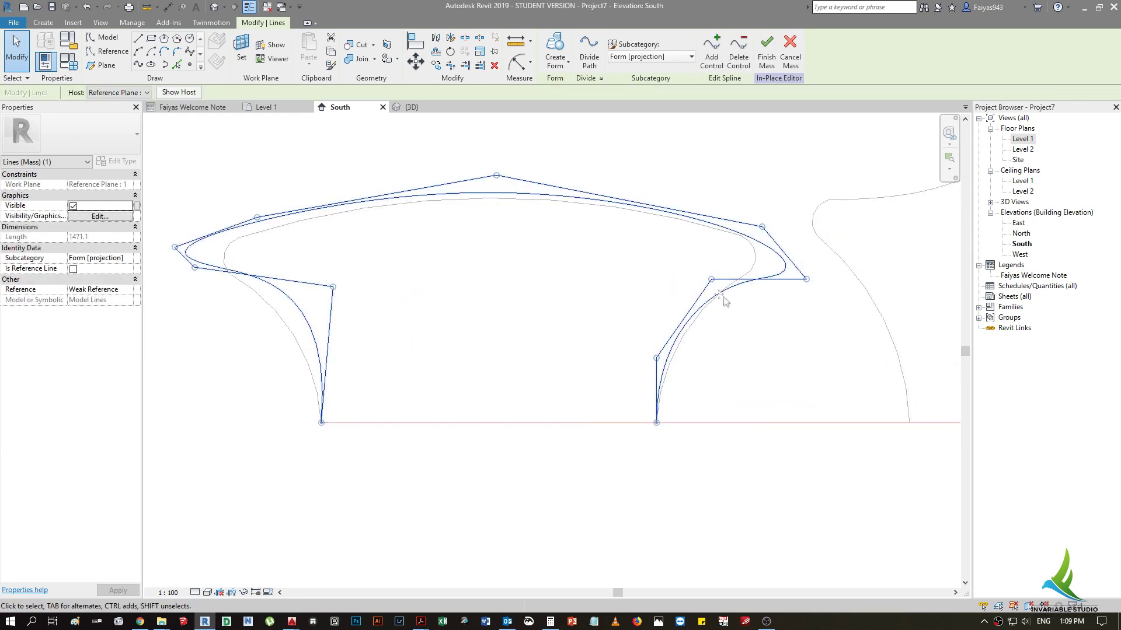
- Trace a spline from the top apex around the right seat corner to the right leg base
key("Escape")
key("Return")
left_click(496, 175)
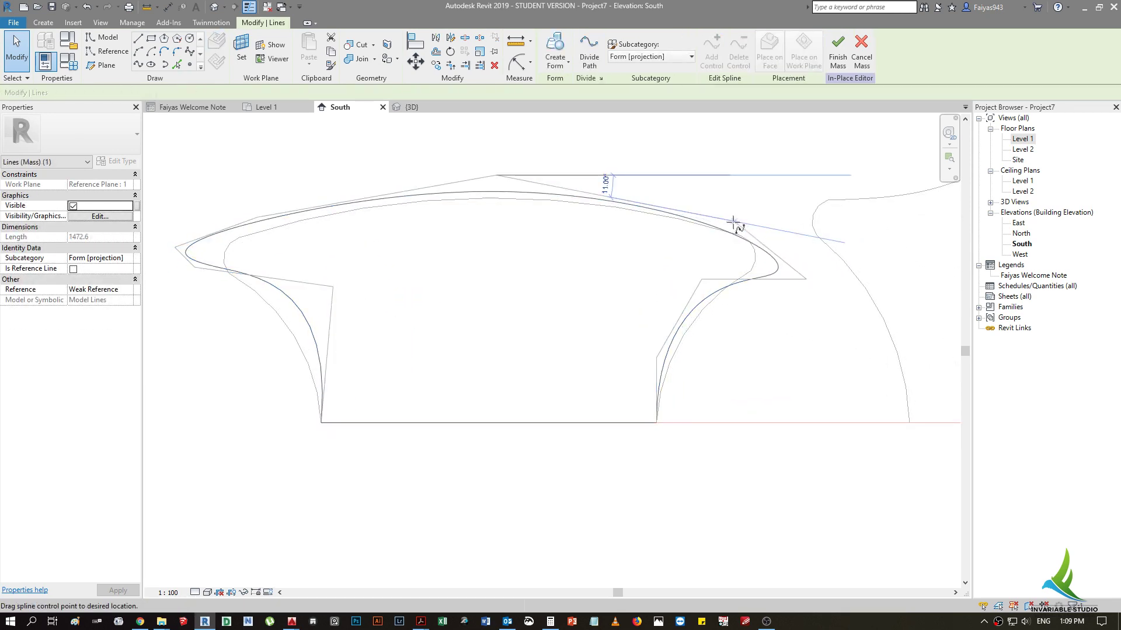
left_click(719, 198)
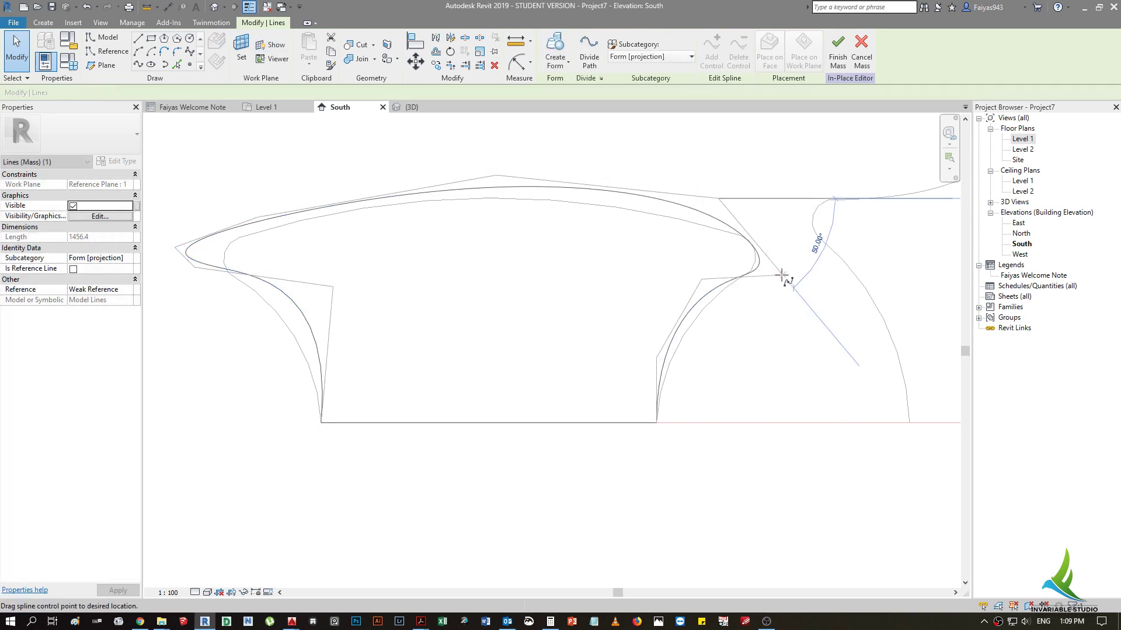
left_click(780, 276)
left_click(706, 293)
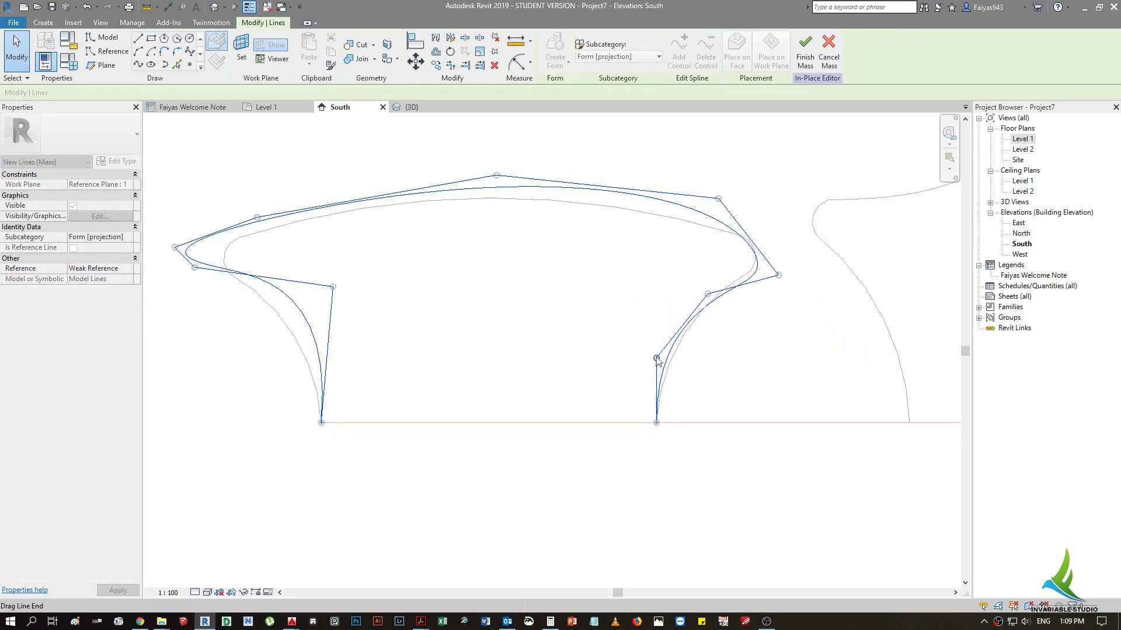
left_click(665, 363)
left_click(656, 421)
key("Escape")
- Trace a spline along the left leg curve up to the left seat tip
key("Return")
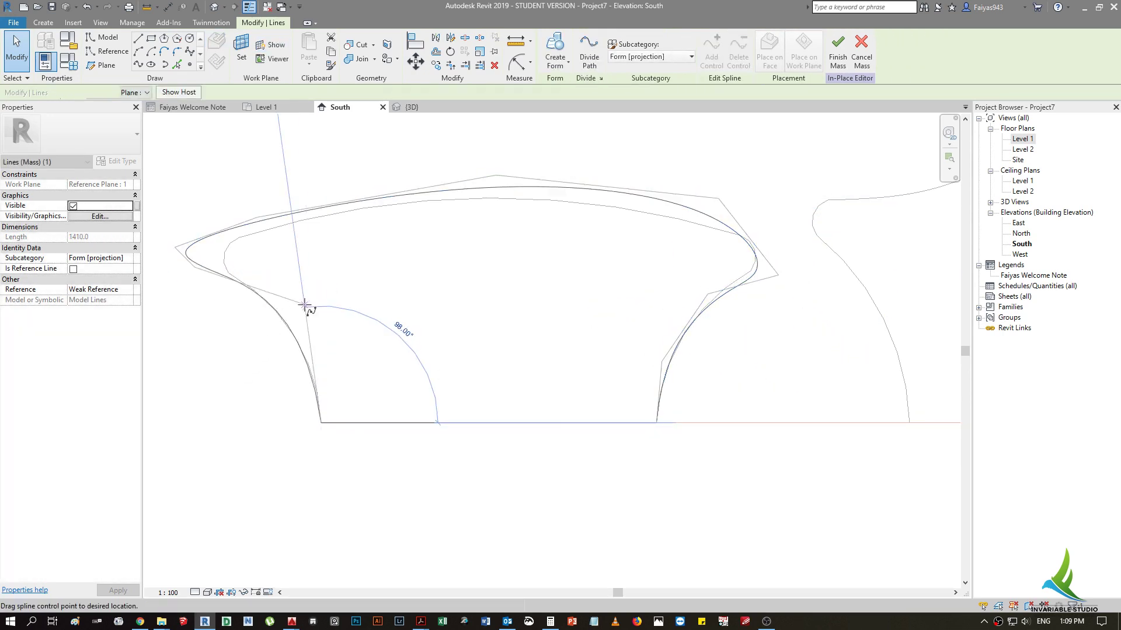
left_click(304, 306)
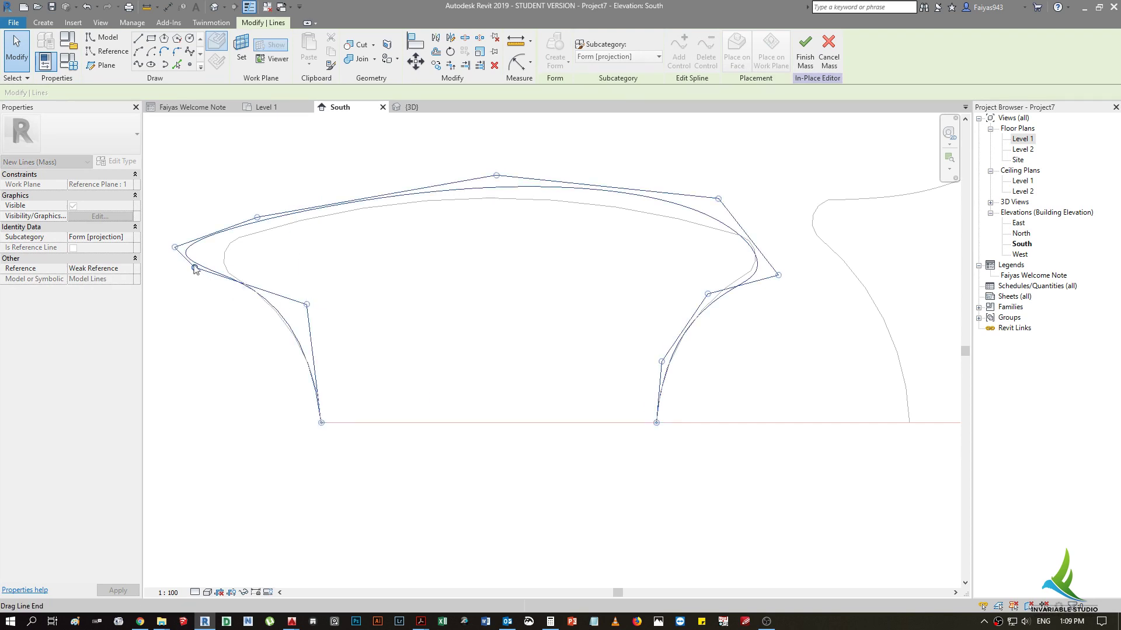
left_click(235, 284)
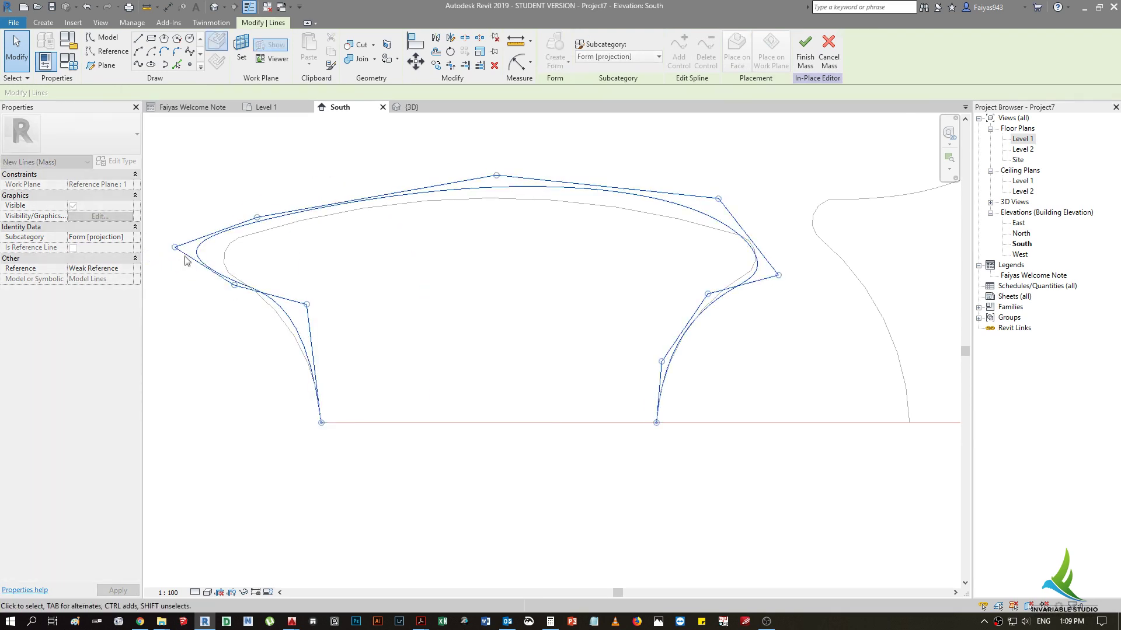
left_click(222, 249)
key("Escape")
key("Escape")
left_click(291, 298)
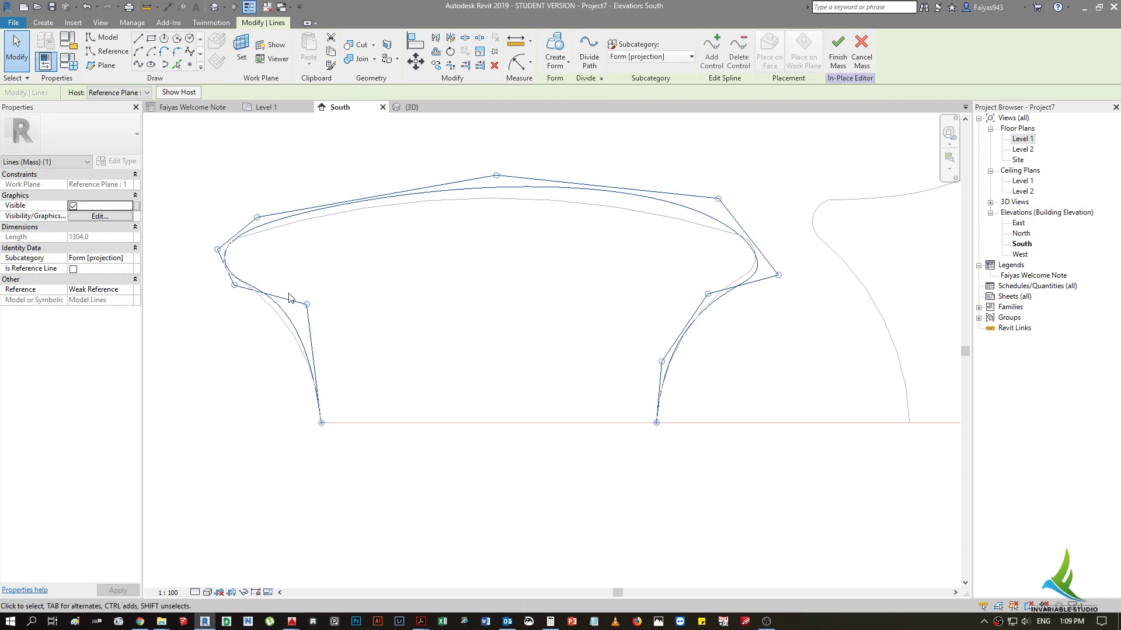
- Drag the left, top and right spline control points to fit the background curve
left_click_drag(307, 306, 295, 306)
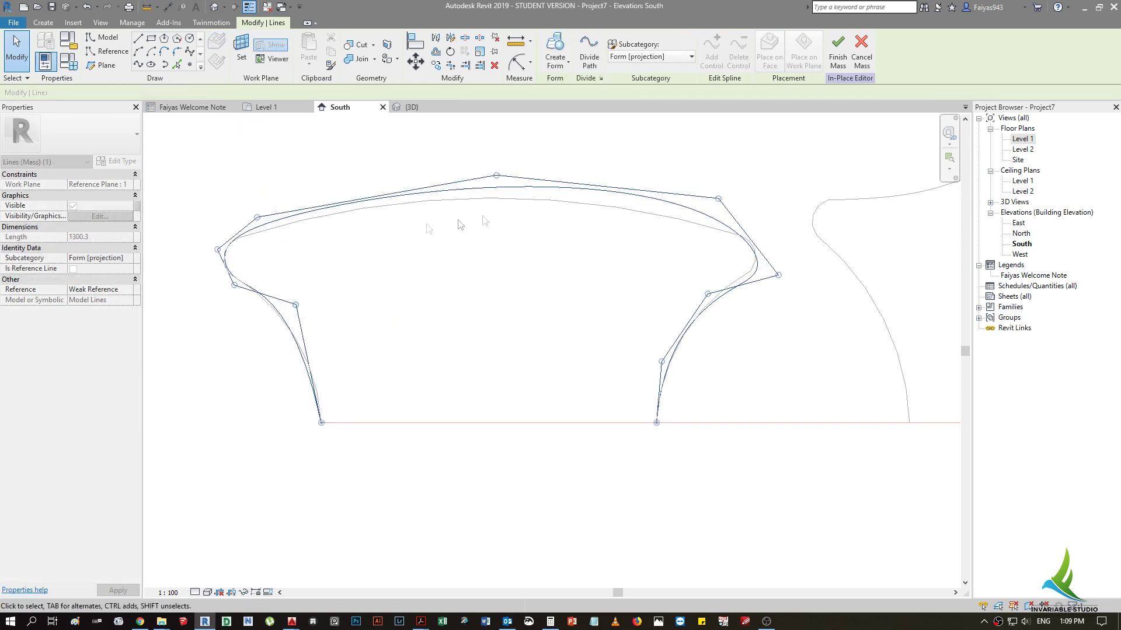
left_click_drag(501, 182, 496, 192)
left_click_drag(718, 200, 694, 204)
left_click_drag(777, 274, 784, 255)
scroll(722, 313, "up", 2)
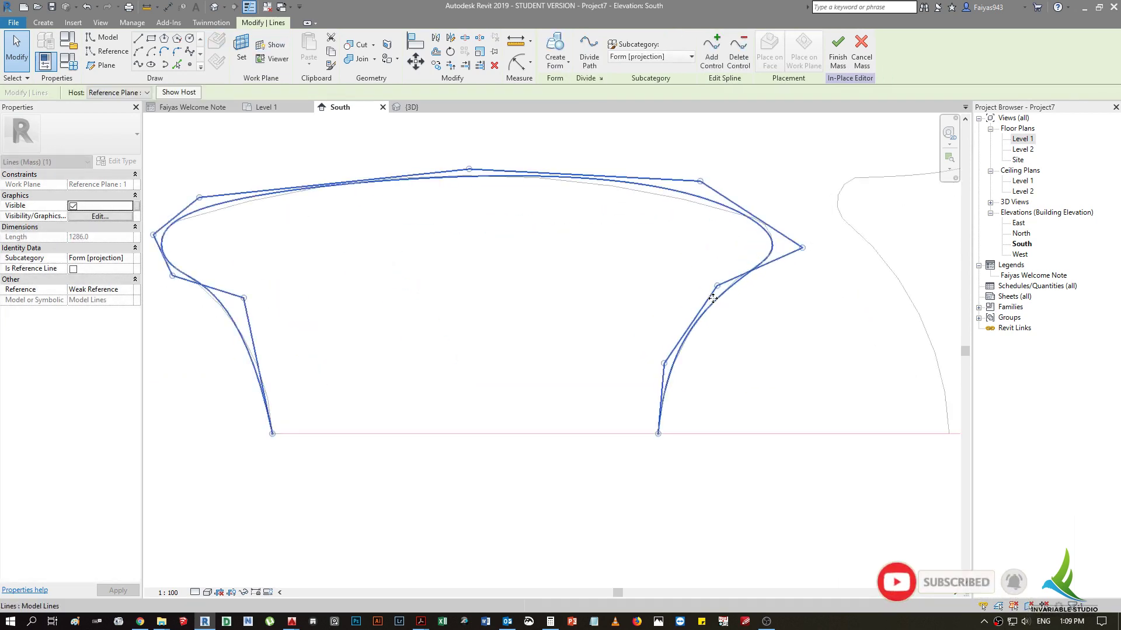
key("Escape")
scroll(723, 313, "down", 2)
scroll(556, 313, "down", 1)
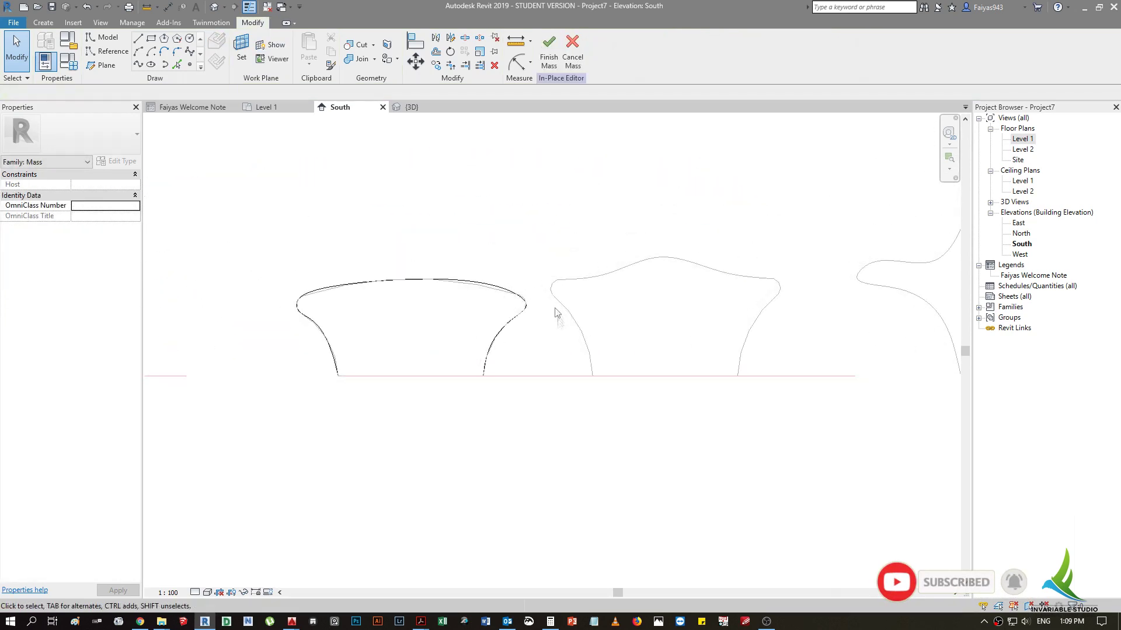
- Start a model line with Reference Plane 2 set as the work plane
left_click(102, 38)
left_click(783, 297)
left_click(740, 320)
left_click(708, 370)
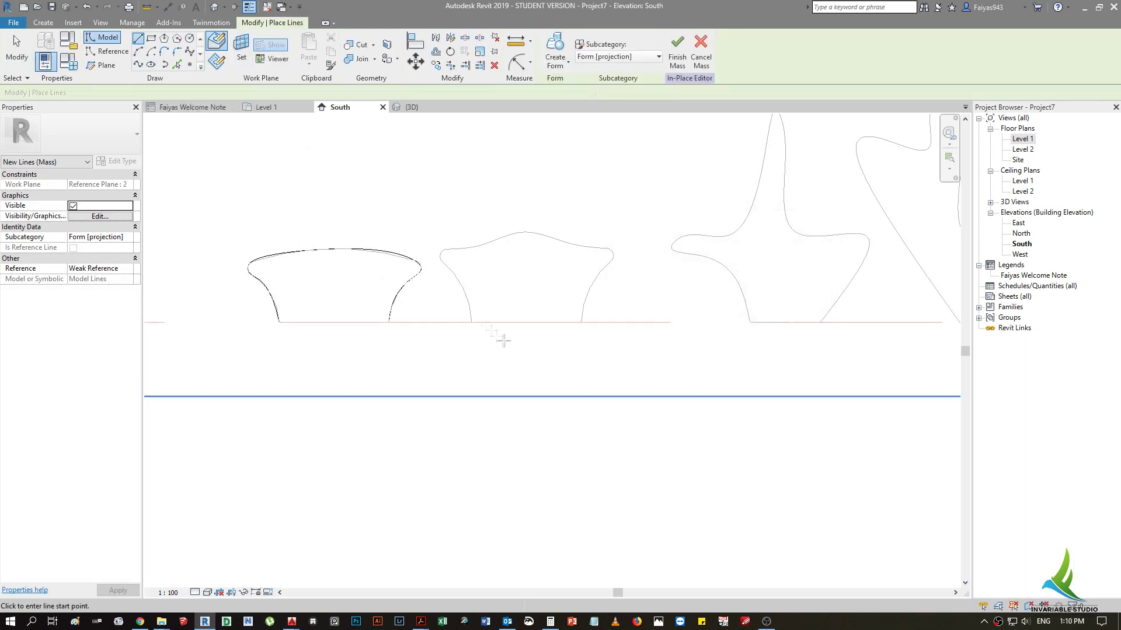
scroll(595, 309, "up", 2)
- Trace the wavy-topped profile as a spline from the left leg base to the right leg base
left_click(444, 375)
left_click(437, 287)
left_click(527, 168)
middle_click_drag(527, 168, 672, 239)
left_click(563, 260)
left_click(448, 187)
left_click(331, 255)
left_click(216, 242)
left_click(248, 306)
left_click(299, 379)
left_click(299, 446)
key("Escape")
key("Escape")
- Check the new and earlier traced splines, then make Reference Plane 3 the work plane
left_click(237, 251)
left_click(451, 209)
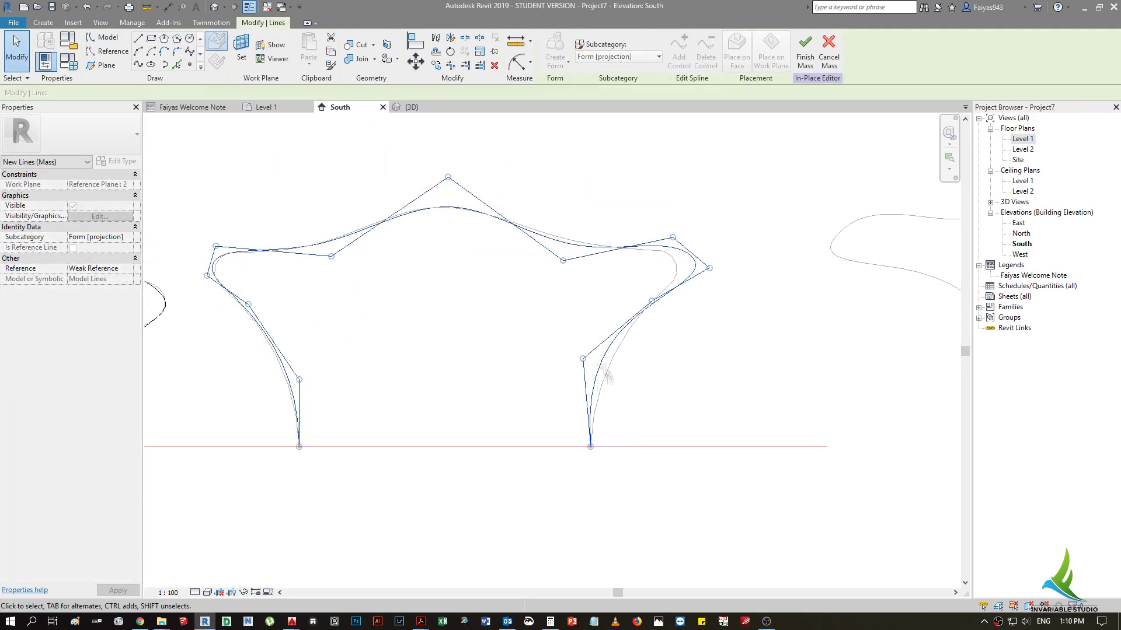
left_click(606, 375)
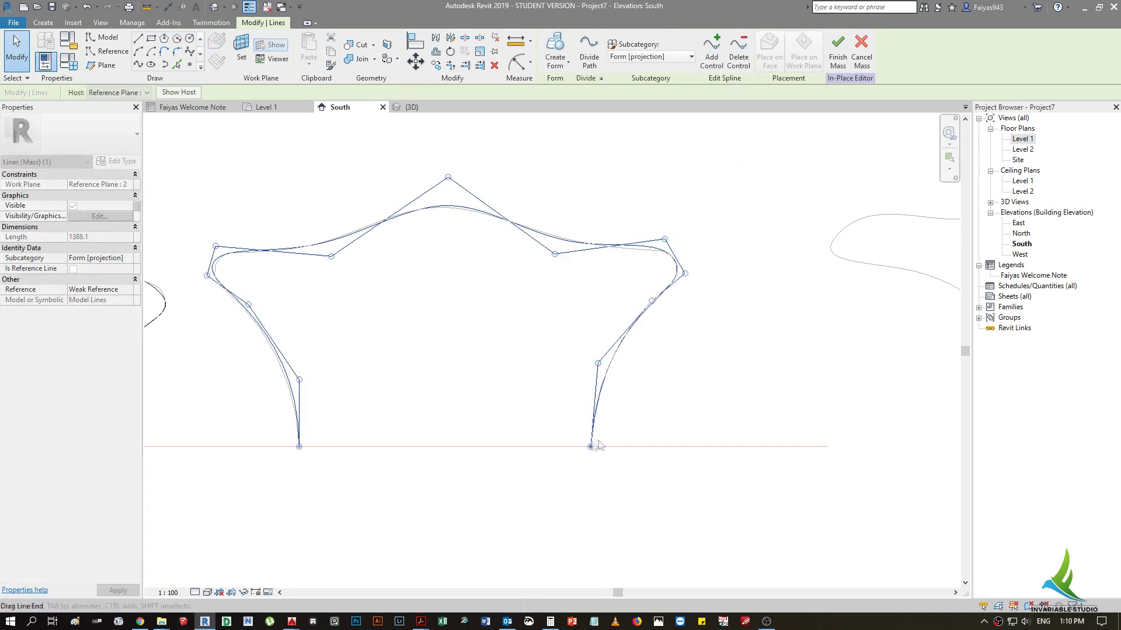
key("Escape")
scroll(154, 294, "down", 5)
left_click(733, 308)
left_click(724, 327)
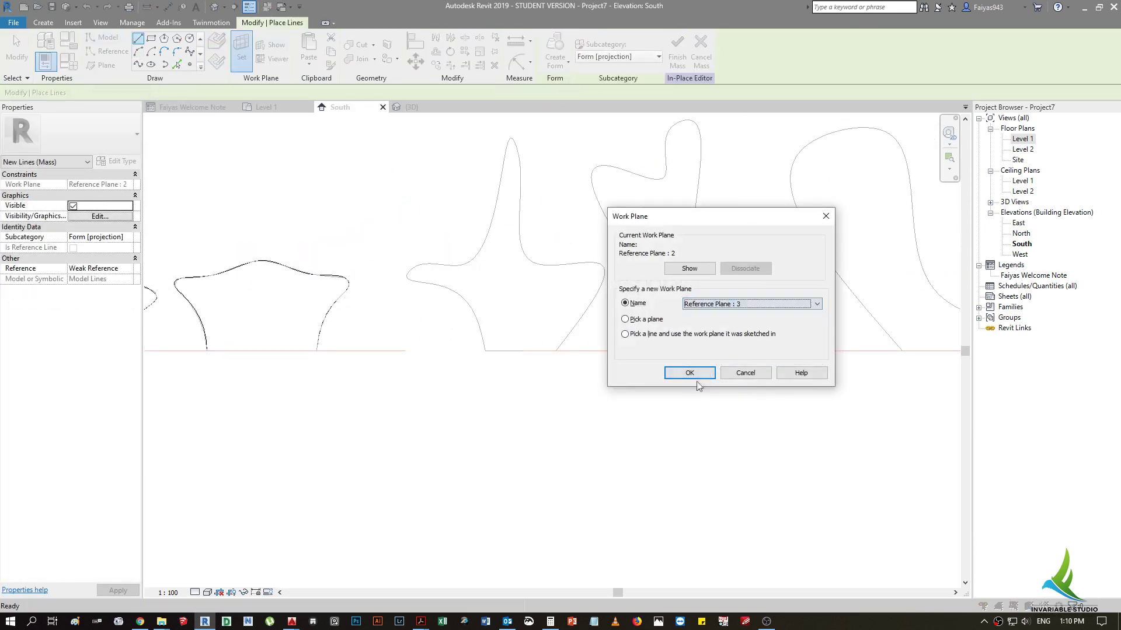
- Switch the model line drawing to Spline on Reference Plane 3
left_click(689, 373)
left_click(554, 350)
left_click(189, 51)
scroll(621, 249, "up", 2)
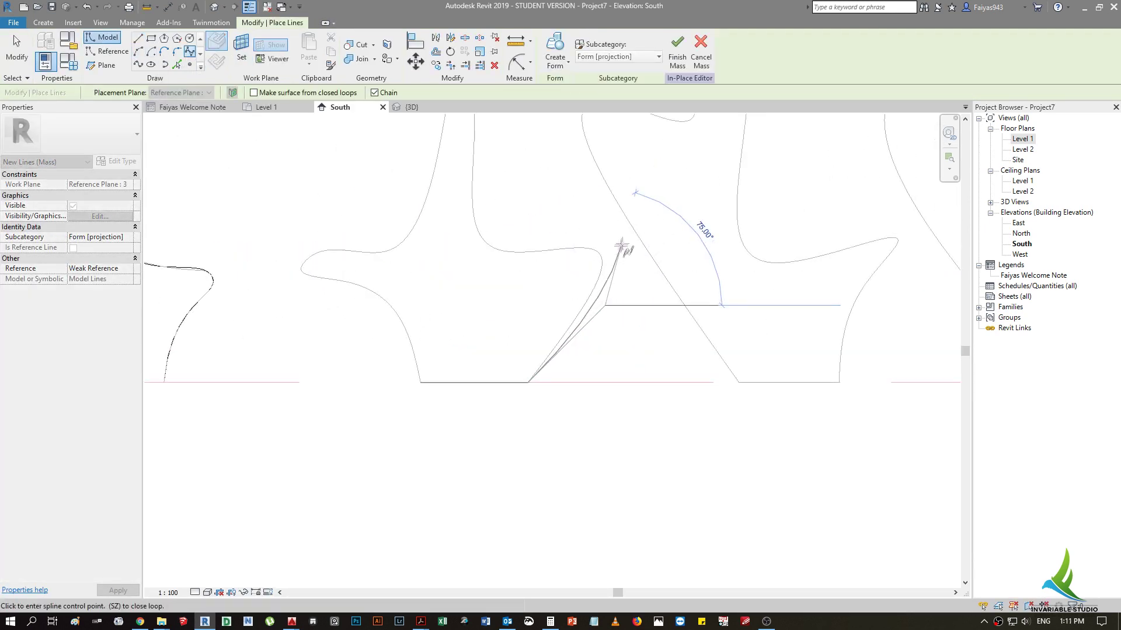
scroll(468, 245, "up", 2)
- Trace the third profile as a spline from its tall peak down to the level line
left_click(468, 246)
left_click(447, 197)
left_click(425, 390)
left_click(395, 428)
left_click(301, 416)
left_click(285, 449)
scroll(388, 343, "up", 2)
left_click(389, 421)
key("Escape")
key("Escape")
- Drag the Reference Plane 5 spline's control points onto the background curve
left_click(368, 316)
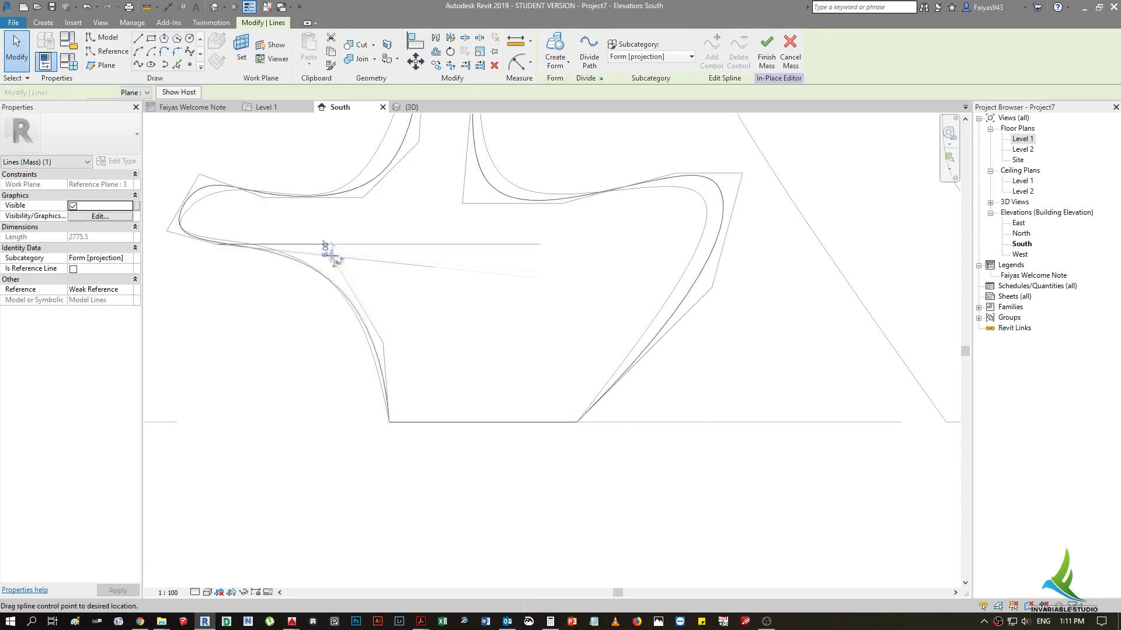
scroll(492, 271, "up", 2)
left_click(491, 271)
scroll(484, 316, "up", 2)
scroll(483, 316, "up", 2)
left_click_drag(484, 316, 474, 299)
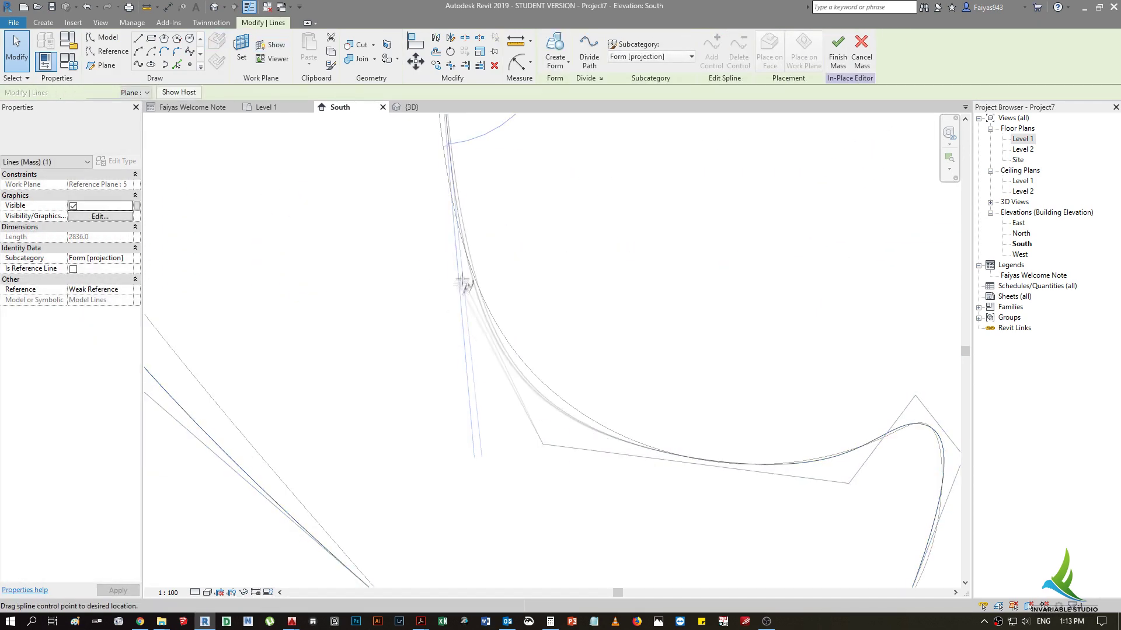
scroll(712, 451, "up", 2)
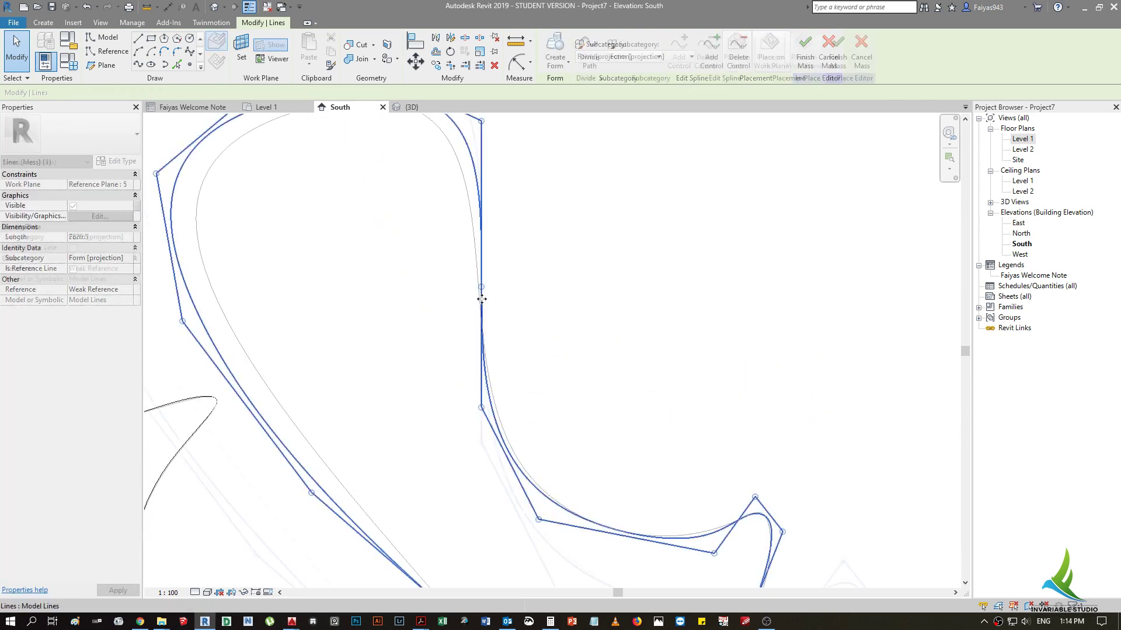
left_click(538, 275)
left_click_drag(537, 275, 379, 258)
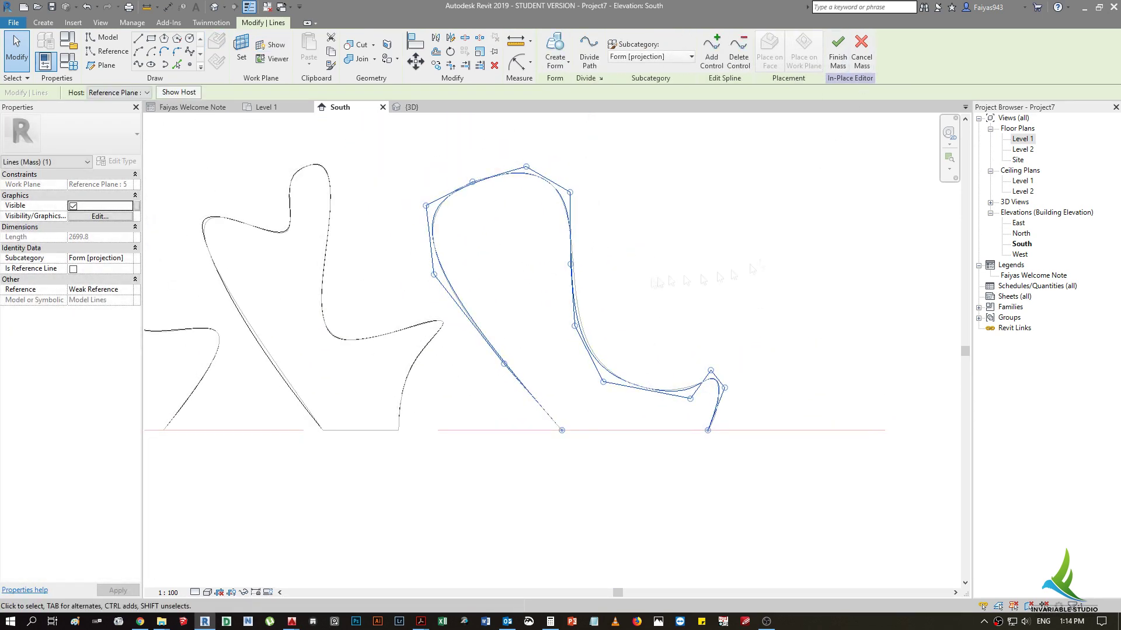
- Close the Welcome Note view and check the profile lines in the Level 1 plan
left_click(233, 107)
left_click_drag(532, 250, 518, 270)
scroll(553, 332, "up", 3)
left_click(574, 358)
scroll(557, 359, "up", 2)
scroll(540, 353, "down", 3)
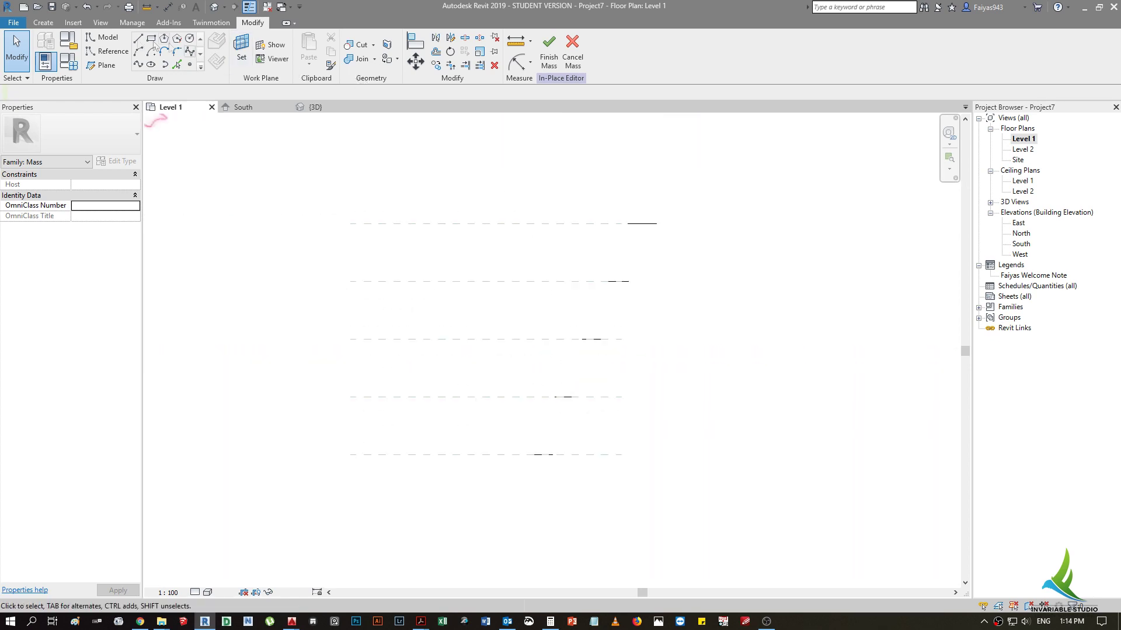
- Add a vertical reference plane across the profile lines in Level 1
left_click(43, 22)
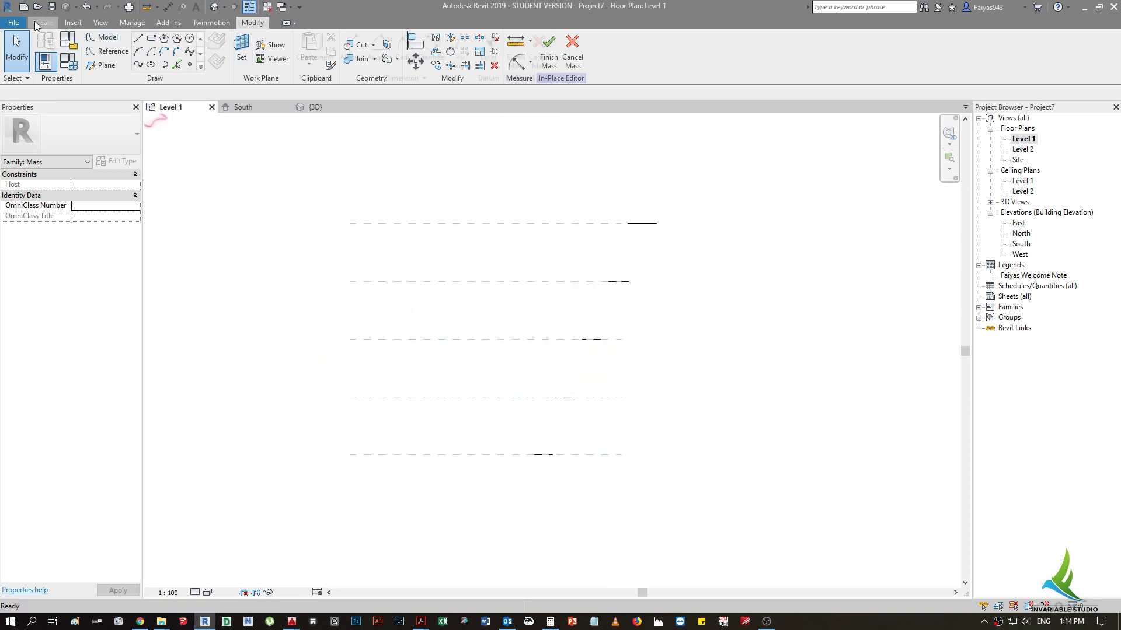
left_click(93, 66)
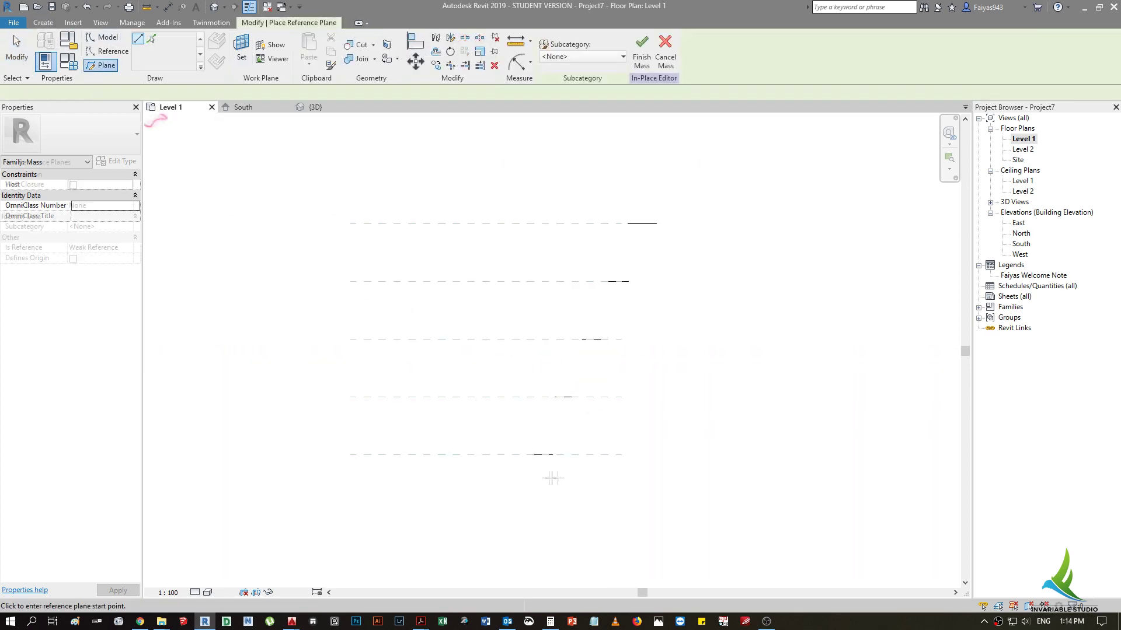
left_click(538, 184)
scroll(572, 434, "up", 1)
key("Escape")
key("Escape")
- Window-select each set of profile lines, through Reference Planes 4 and 5, and shift them sideways
left_click_drag(524, 369, 605, 411)
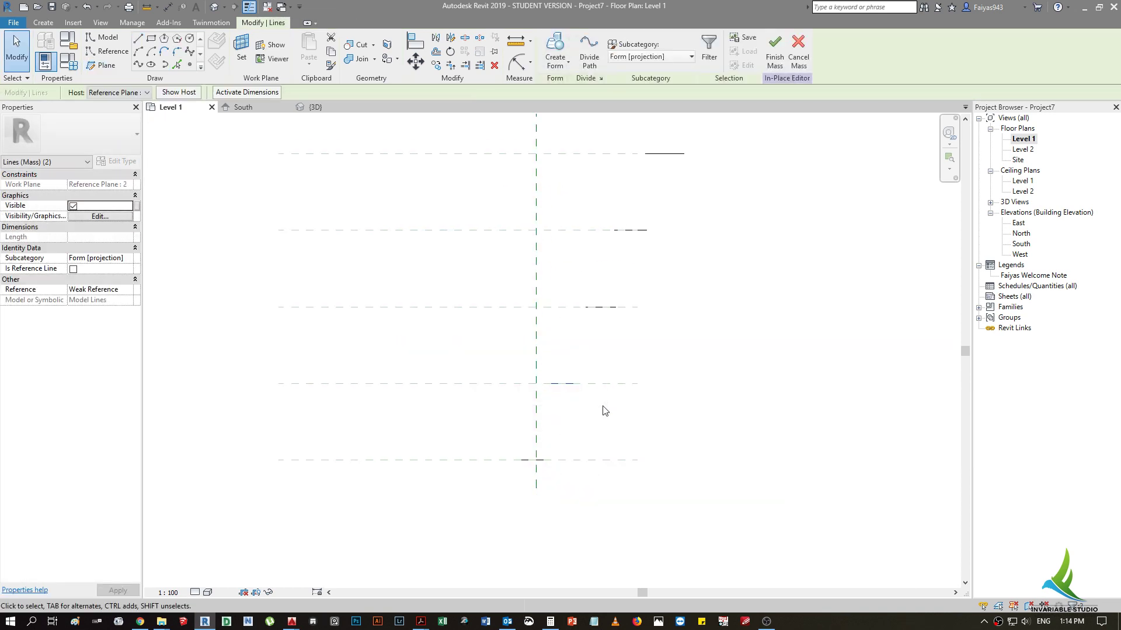
key("Left")
scroll(537, 303, "down", 2)
left_click_drag(553, 306, 656, 351)
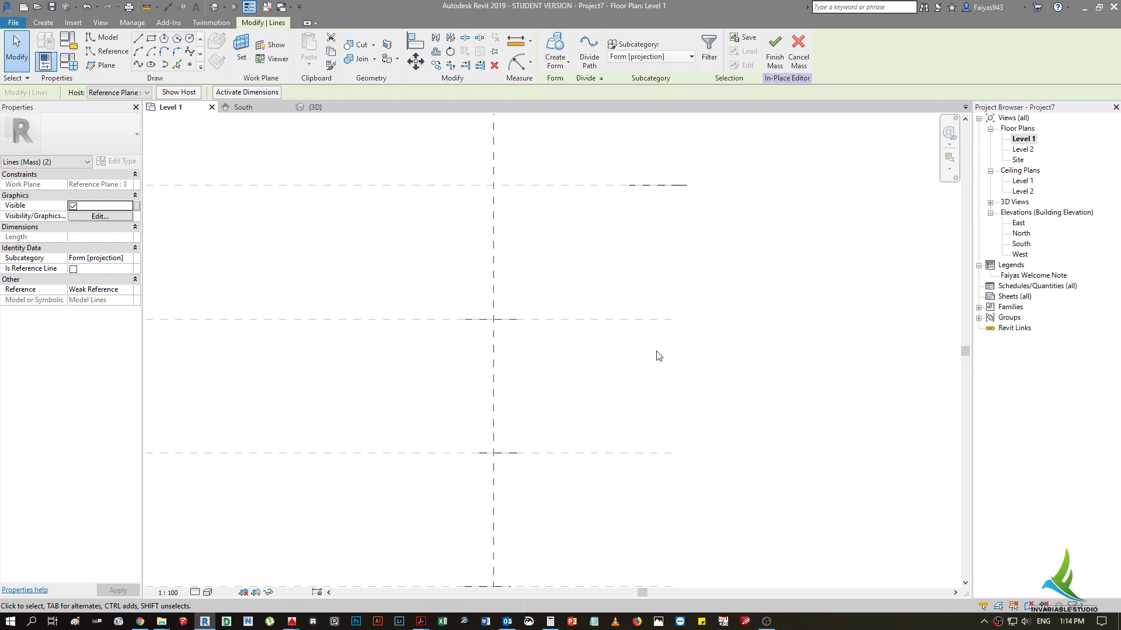
left_click(659, 355)
scroll(631, 310, "down", 2)
left_click_drag(593, 310, 708, 411)
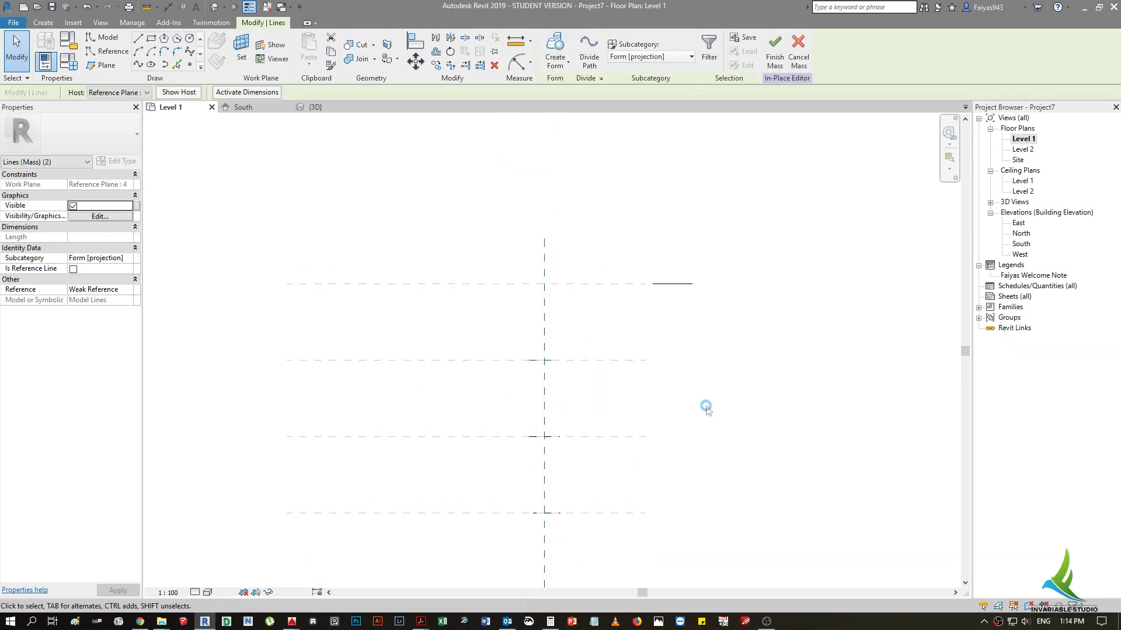
left_click_drag(638, 238, 797, 348)
key("Escape")
left_click(315, 107)
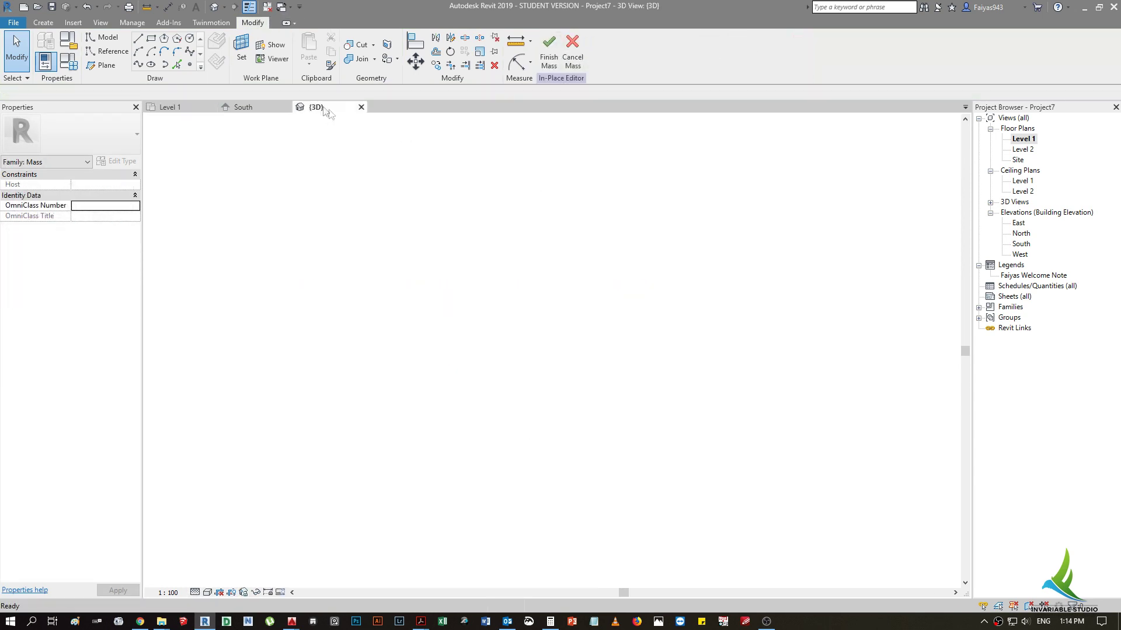
- Select all five slat profile outlines and loft them into a Solid Form
scroll(605, 315, "down", 3)
scroll(607, 298, "down", 3)
scroll(648, 368, "down", 3)
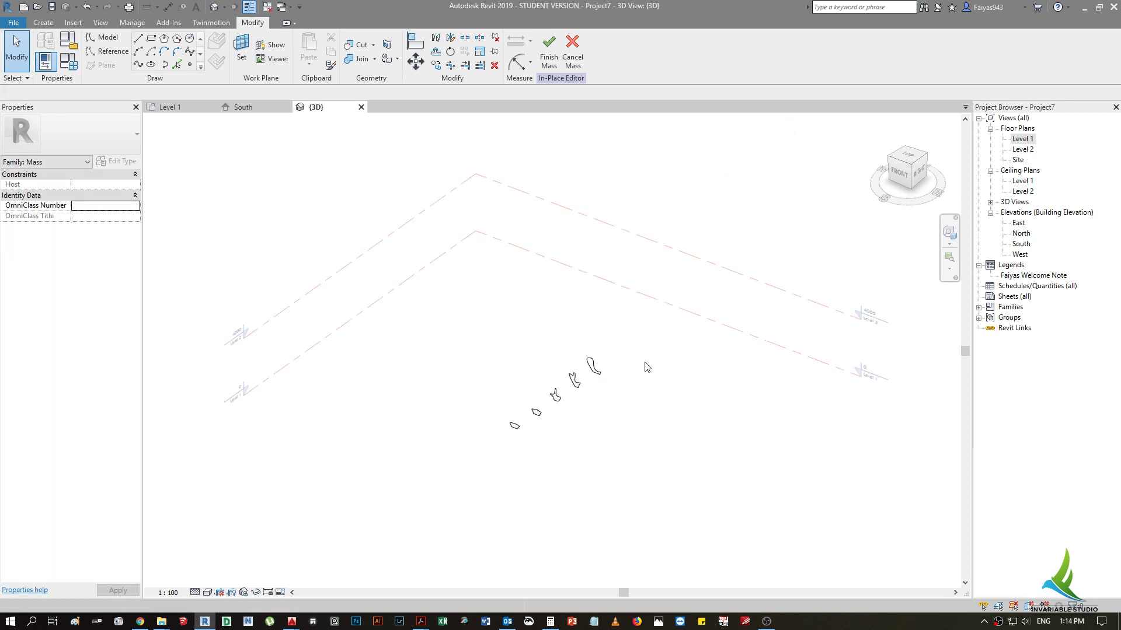
scroll(555, 413, "up", 5)
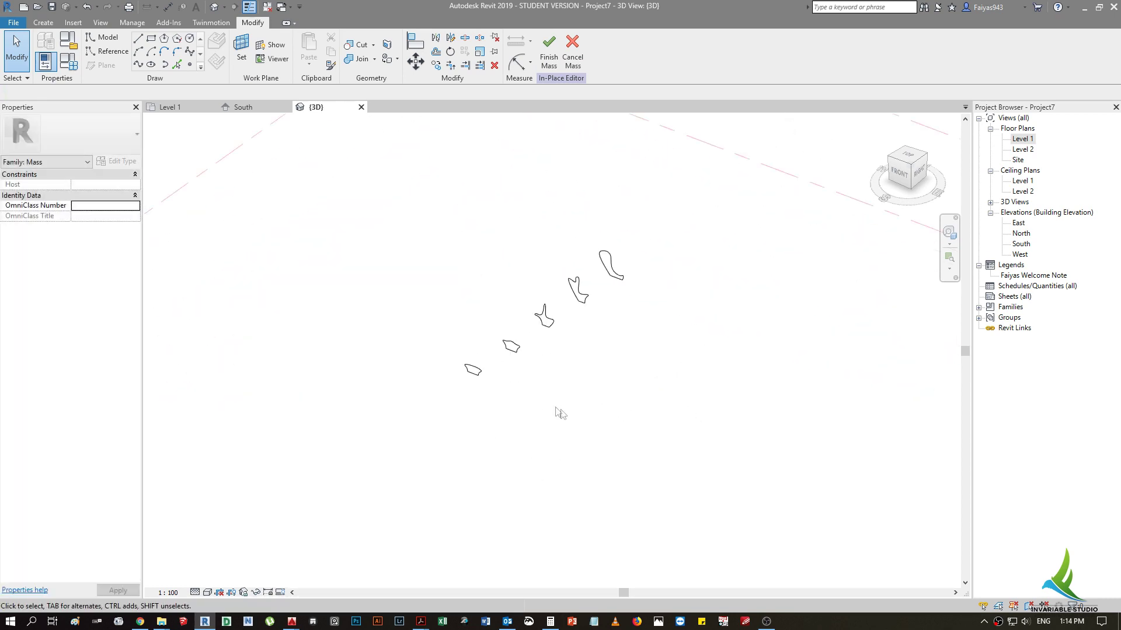
left_click(459, 370)
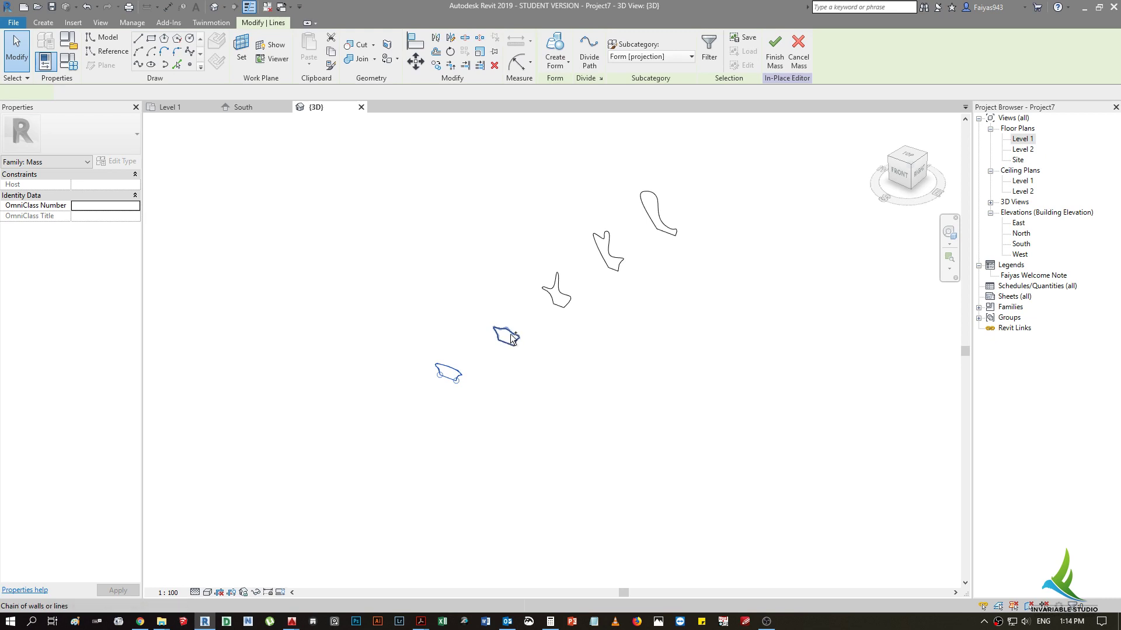
left_click(503, 334, "ctrl")
left_click(557, 298, "ctrl")
left_click(609, 268, "ctrl")
left_click(659, 227, "ctrl")
left_click(555, 64)
left_click(570, 86)
- Show the lofted slat in Realistic visual style and orbit to inspect it
mouse_move(648, 356)
middle_mouse_down("shift")
mouse_move(533, 275)
mouse_move(498, 295)
mouse_move(567, 318)
mouse_move(659, 248)
mouse_move(656, 212)
mouse_move(650, 345)
middle_mouse_up("shift")
scroll(565, 325, "up", 2)
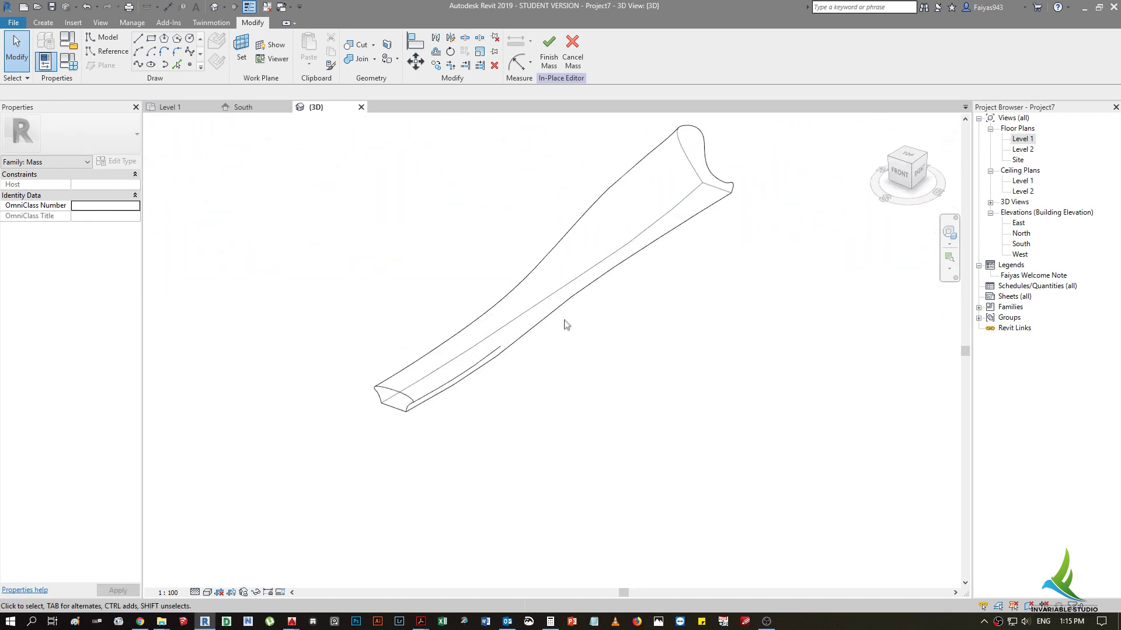
left_click(209, 593)
left_click(234, 566)
mouse_move(538, 411)
middle_mouse_down("shift")
mouse_move(295, 323)
mouse_move(262, 393)
mouse_move(453, 423)
mouse_move(560, 418)
mouse_move(586, 383)
mouse_move(561, 447)
mouse_move(523, 407)
mouse_move(352, 403)
mouse_move(370, 440)
middle_mouse_up("shift")
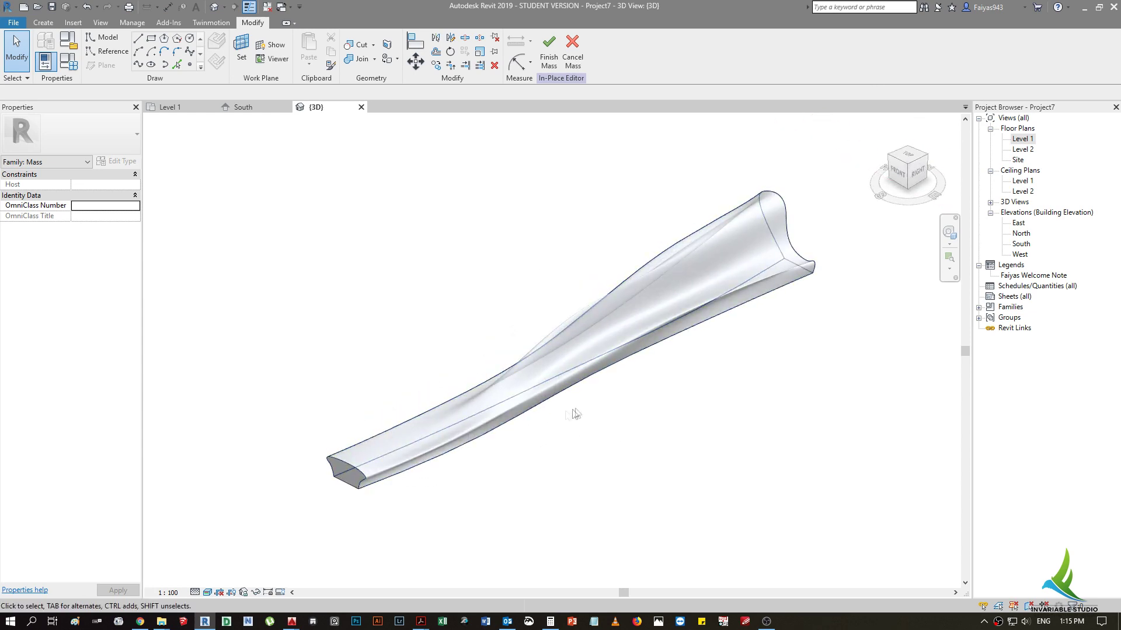
left_click(638, 325)
key("Escape")
left_click(181, 108)
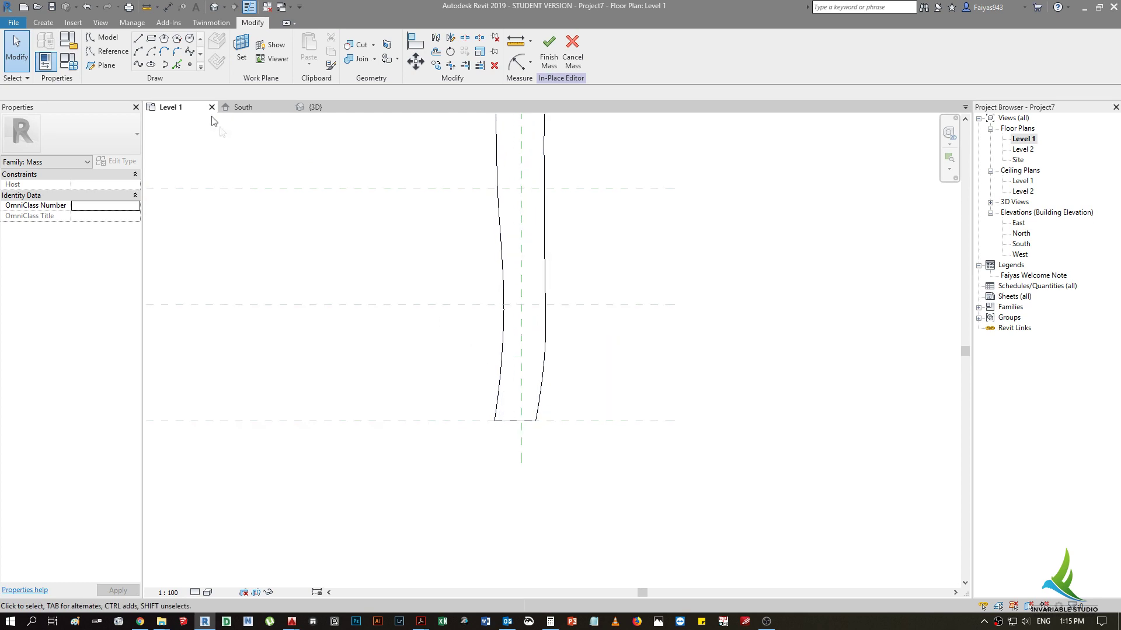
- Pick the Rectangle draw tool from the Create tab, then cancel it
left_click(58, 26)
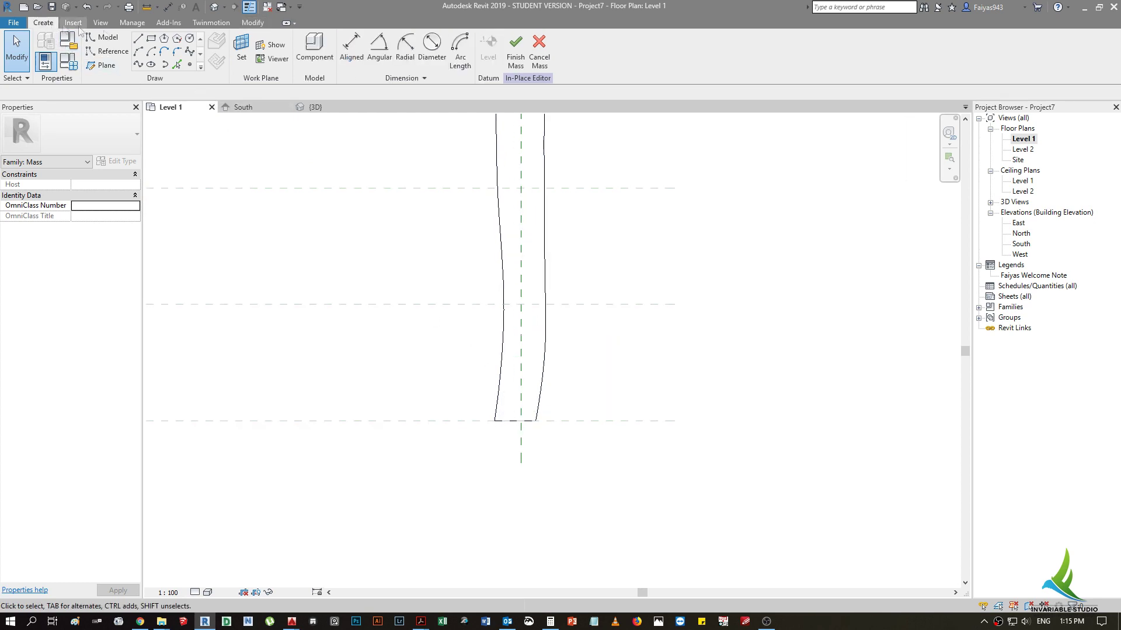
left_click(153, 39)
scroll(488, 424, "up", 3)
scroll(523, 397, "down", 3)
scroll(537, 420, "down", 2)
key("Escape")
key("Escape")
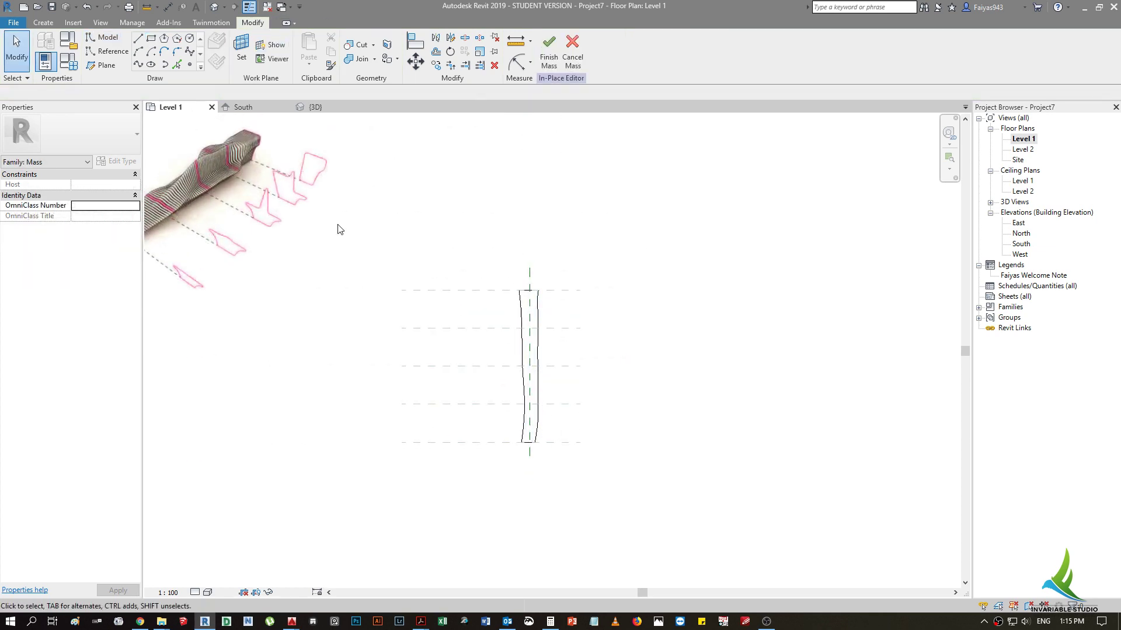
- Delete and undo-restore the vertical reference plane, then re-select the Rectangle tool
left_click(530, 277)
key("Delete")
key("ctrl+z")
scroll(525, 277, "up", 2)
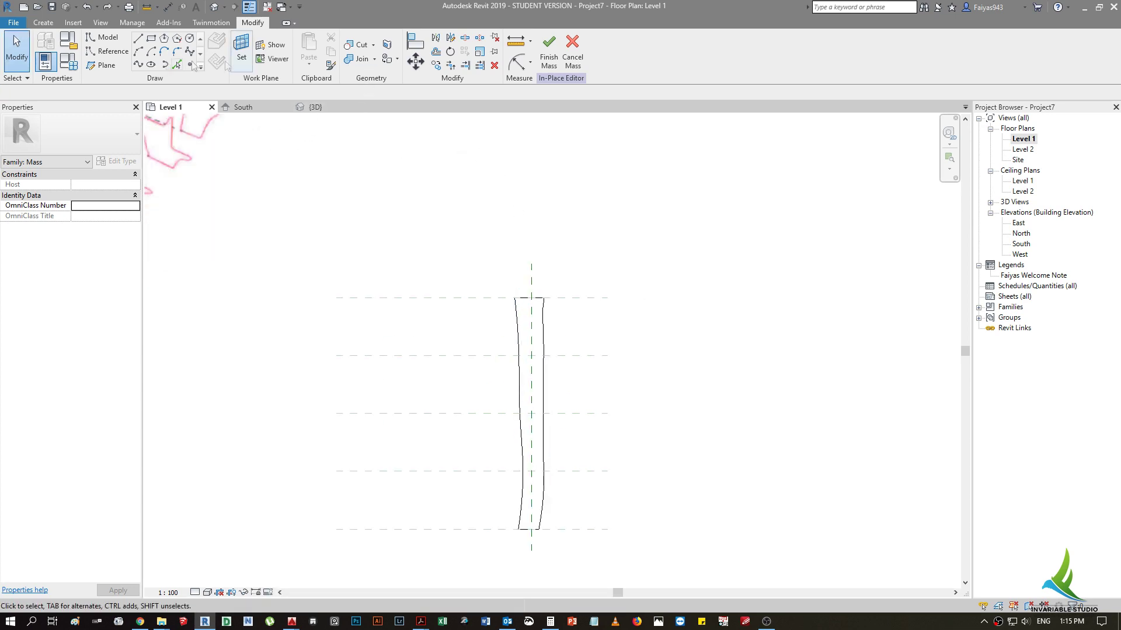
left_click(151, 38)
scroll(526, 532, "up", 3)
- Draw a rectangle of lines across the slat's lower end on the bottom line
middle_click_drag(539, 532, 430, 458)
scroll(420, 446, "up", 2)
left_click(430, 437)
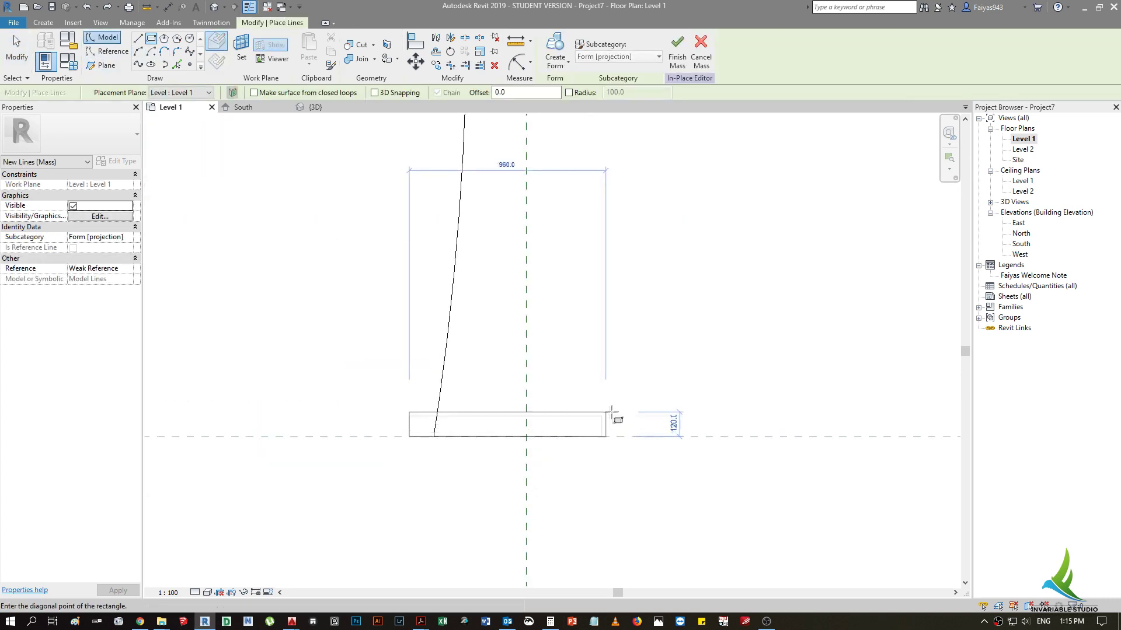
key("Escape")
scroll(407, 421, "down", 3)
scroll(397, 280, "up", 3)
left_click(381, 534)
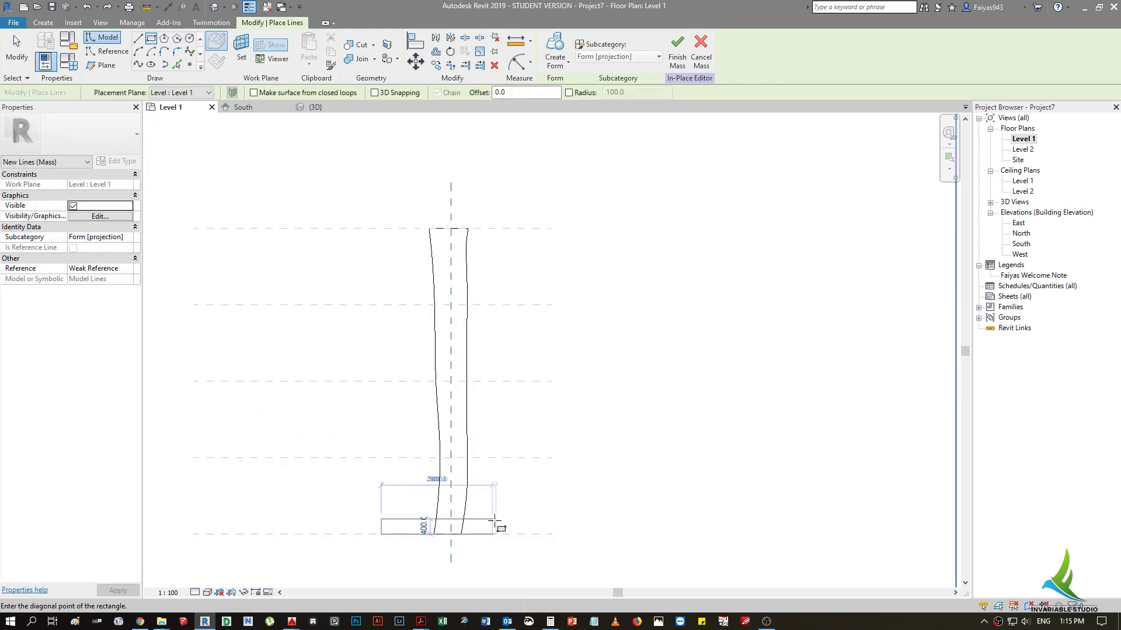
scroll(495, 520, "up", 2)
left_click(535, 526)
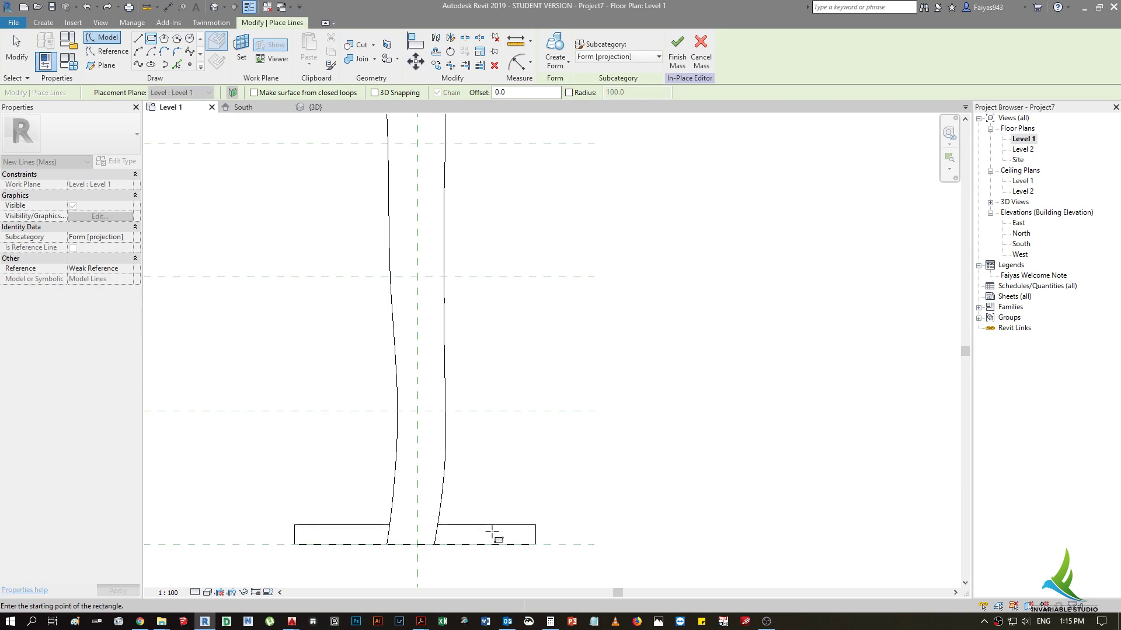
key("Escape")
key("Escape")
- Change the rectangle's depth from 300 to 100 via its temporary dimension
left_click(365, 526)
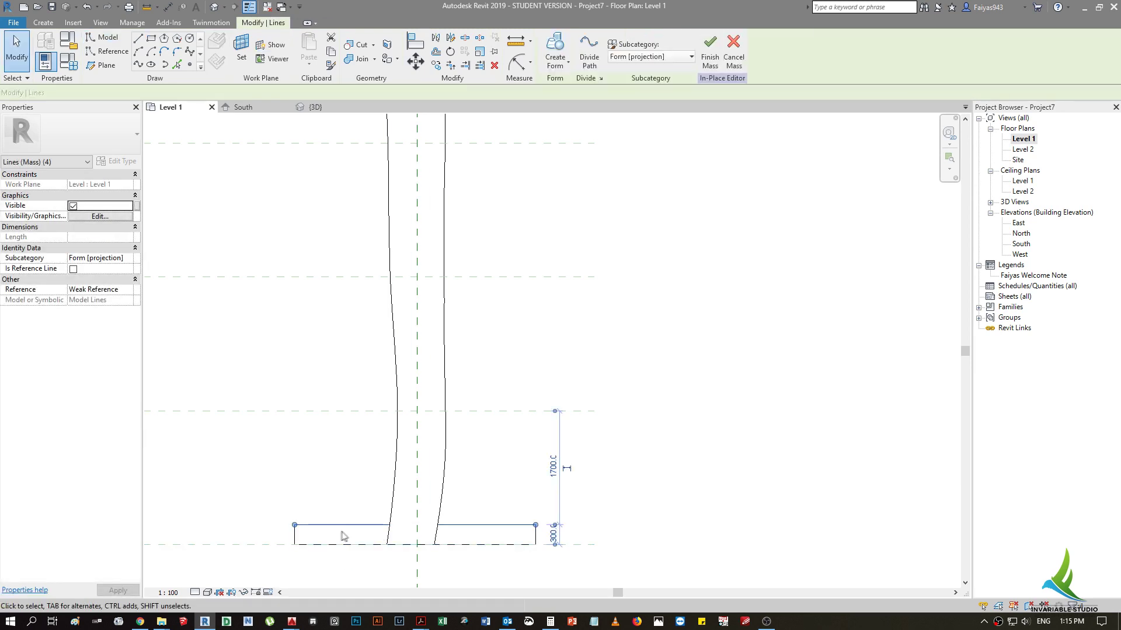
left_click(553, 534)
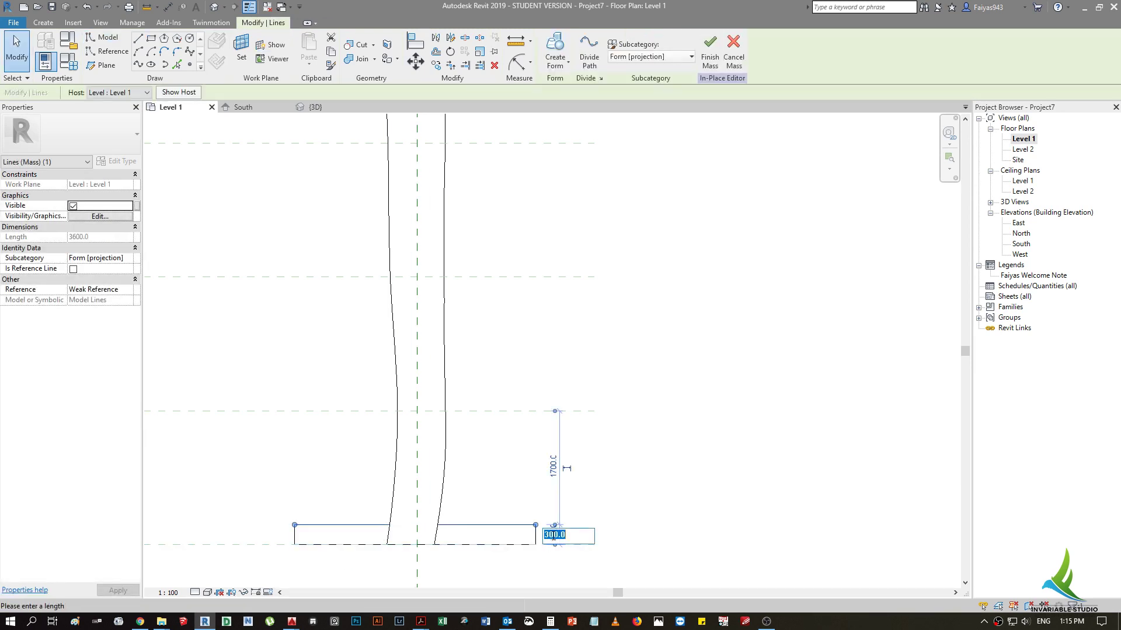
key("Return")
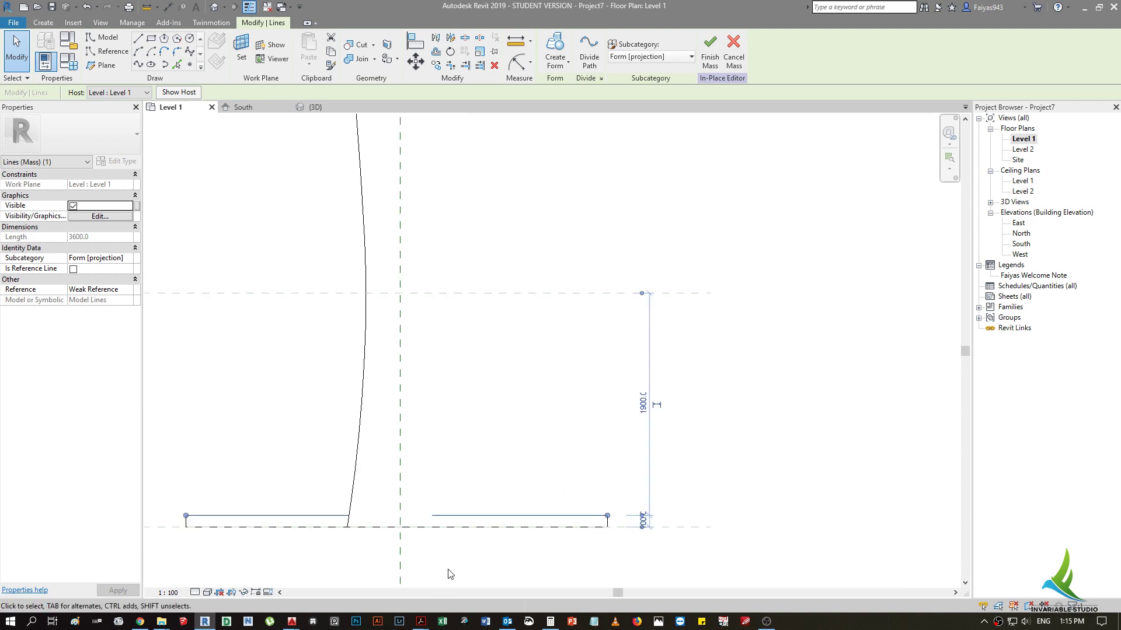
left_click(431, 533)
middle_click_drag(430, 533, 521, 498)
scroll(439, 505, "up", 2)
- Set the rectangle top line's temporary dimension to 1500
left_click(439, 506)
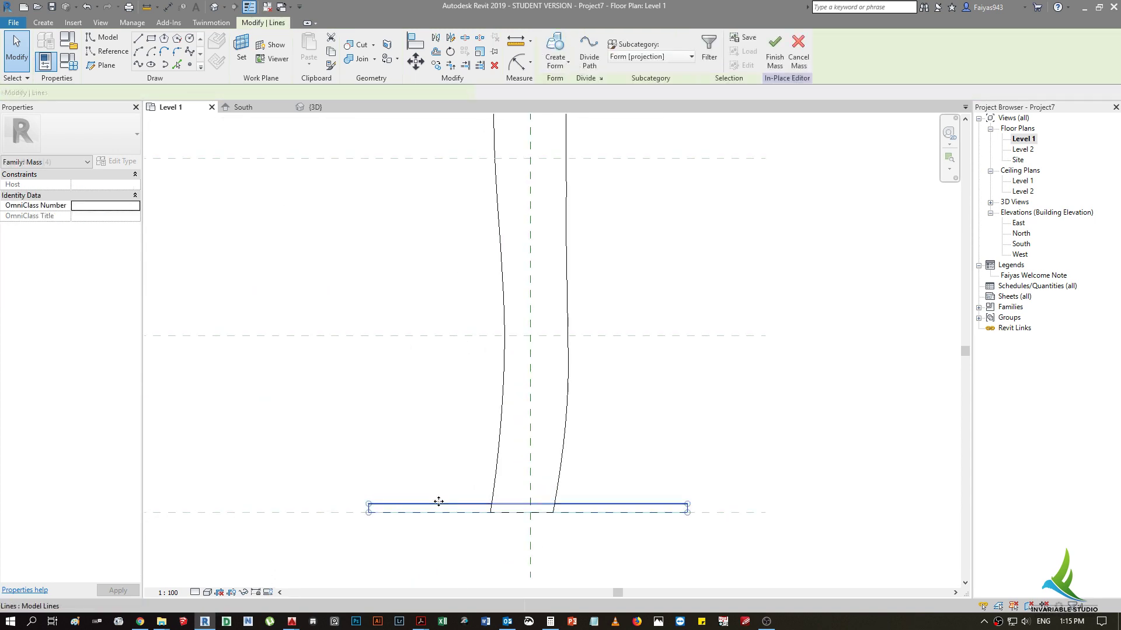
scroll(683, 508, "up", 2)
scroll(683, 507, "up", 2)
left_click(793, 489)
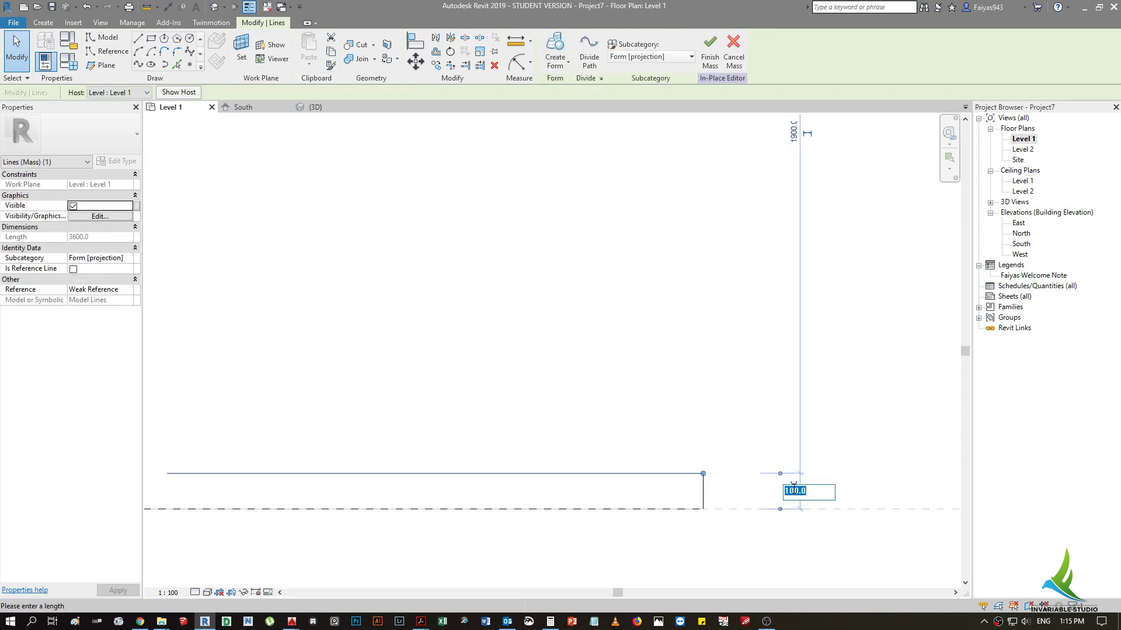
key("Return")
scroll(788, 478, "down", 3)
scroll(342, 270, "up", 3)
left_click(342, 270)
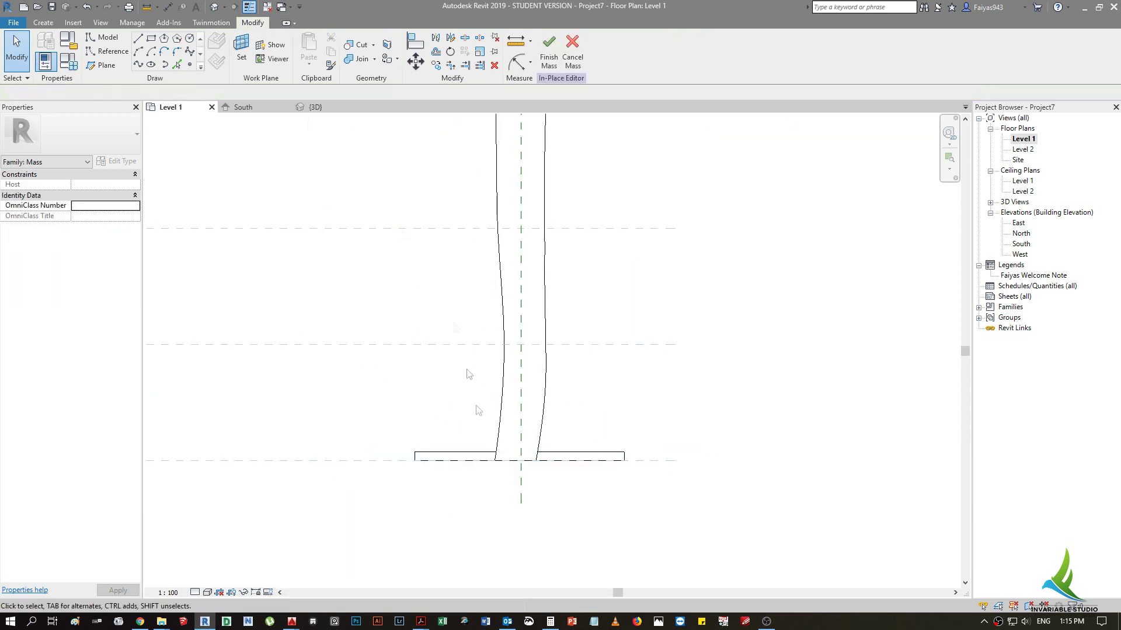
- In the 3D view, make the rectangle lines a Void Form that cuts the slat end flat
left_click(250, 111)
left_click(315, 110)
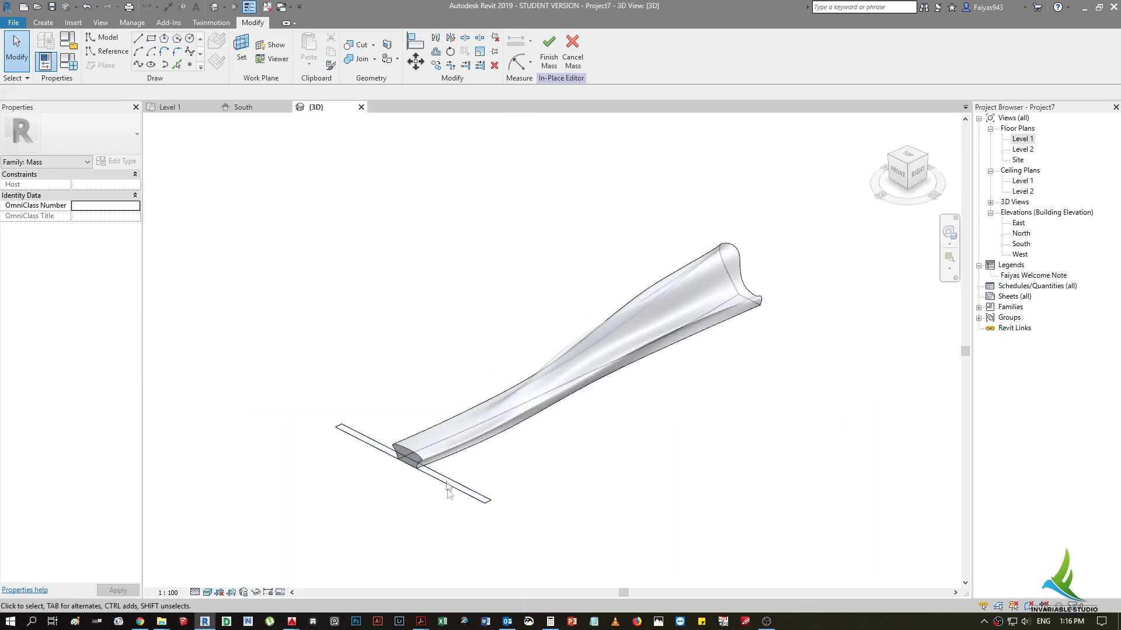
scroll(448, 492, "up", 3)
left_click(410, 467)
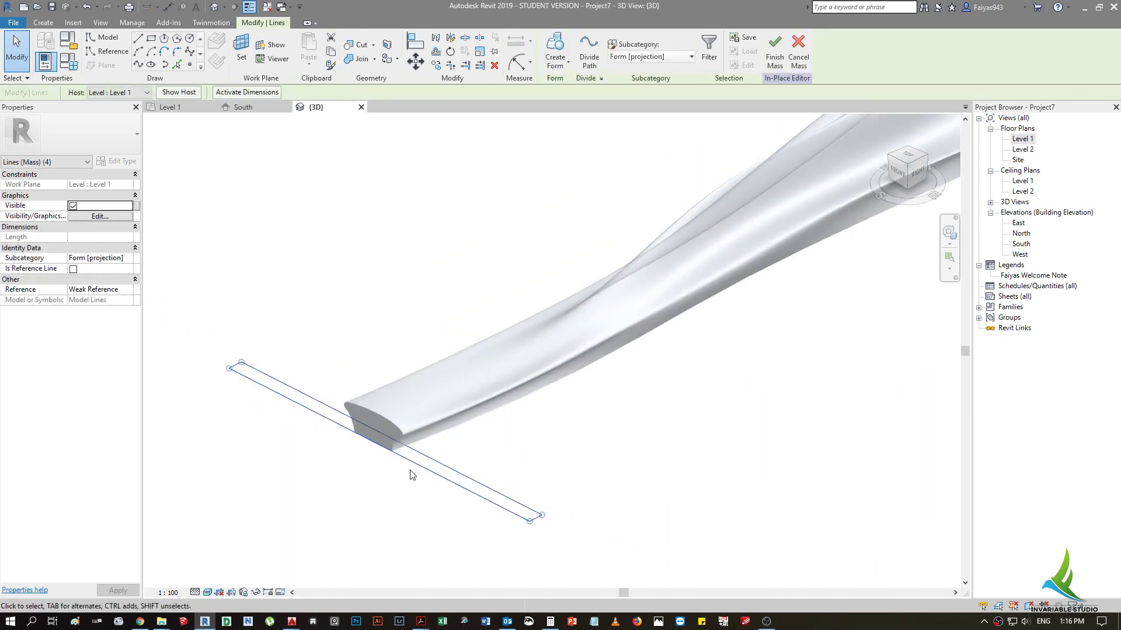
middle_click_drag(410, 474, 474, 467)
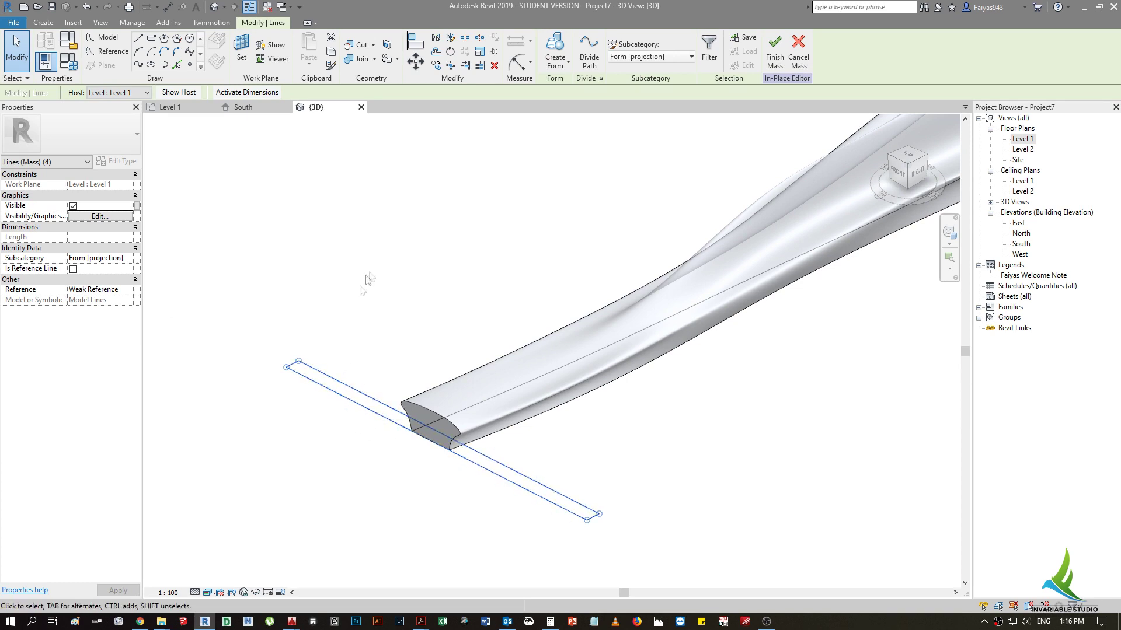
left_click(555, 58)
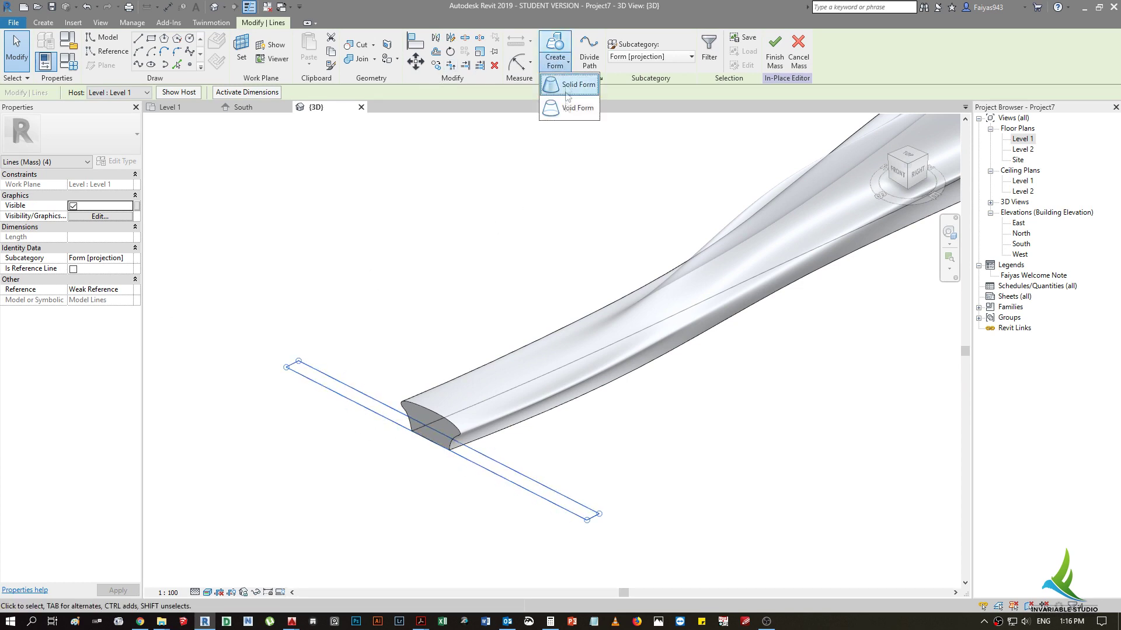
left_click(574, 95)
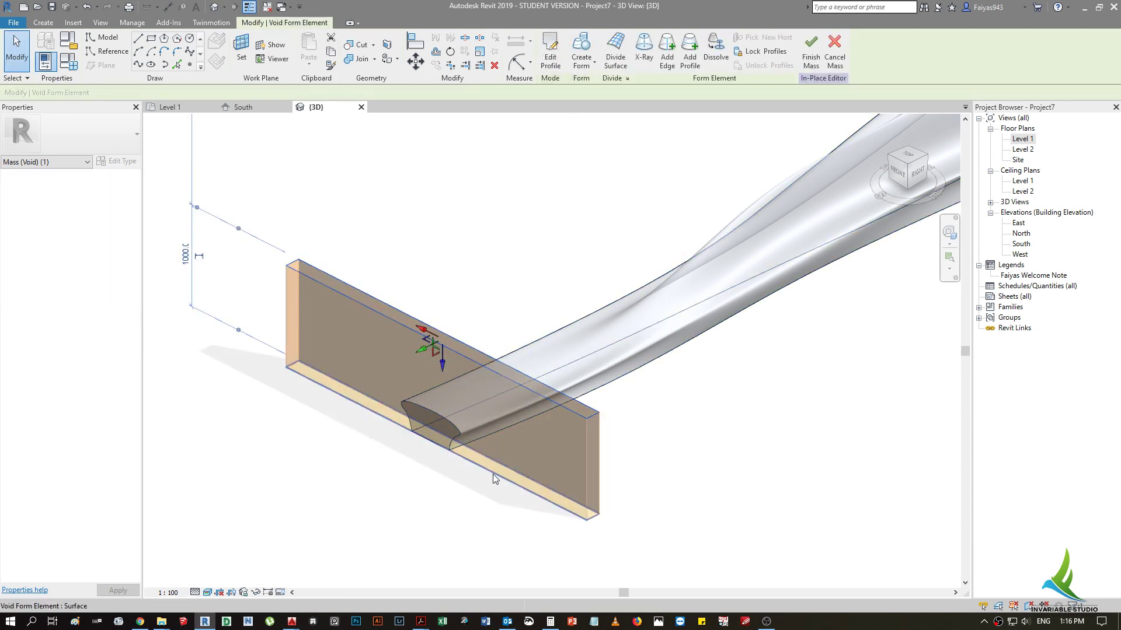
scroll(453, 411, "up", 5)
scroll(453, 412, "up", 3)
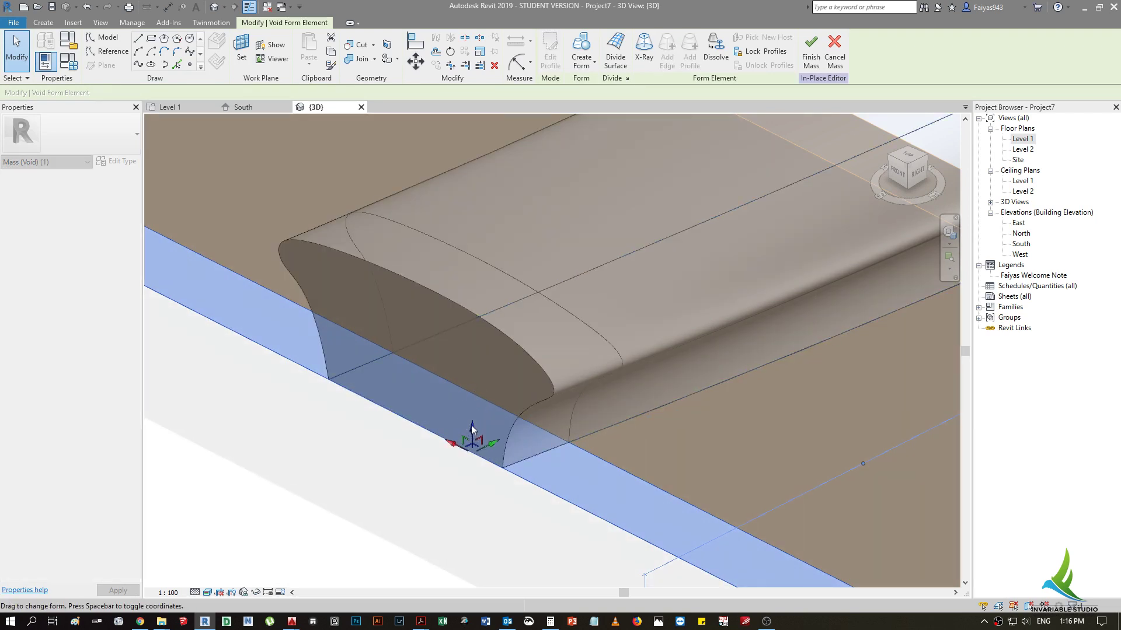
key("Escape")
scroll(470, 429, "down", 8)
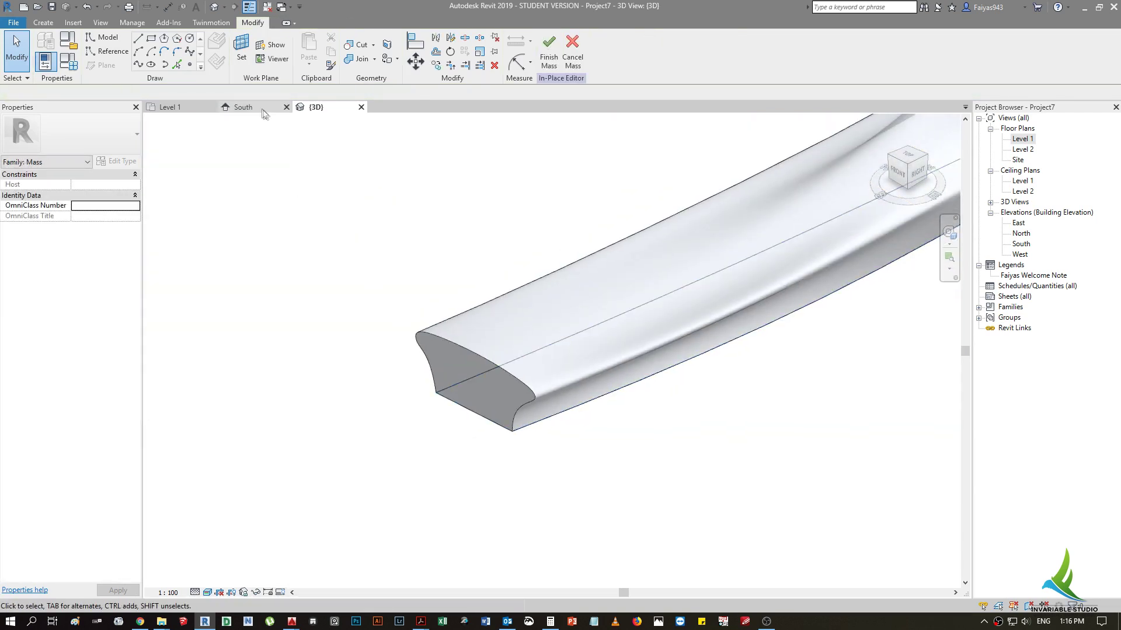
- Move the cutting void box 150 along the slat in the Level 1 plan
left_click(492, 363)
scroll(476, 356, "down", 2)
scroll(457, 285, "down", 2)
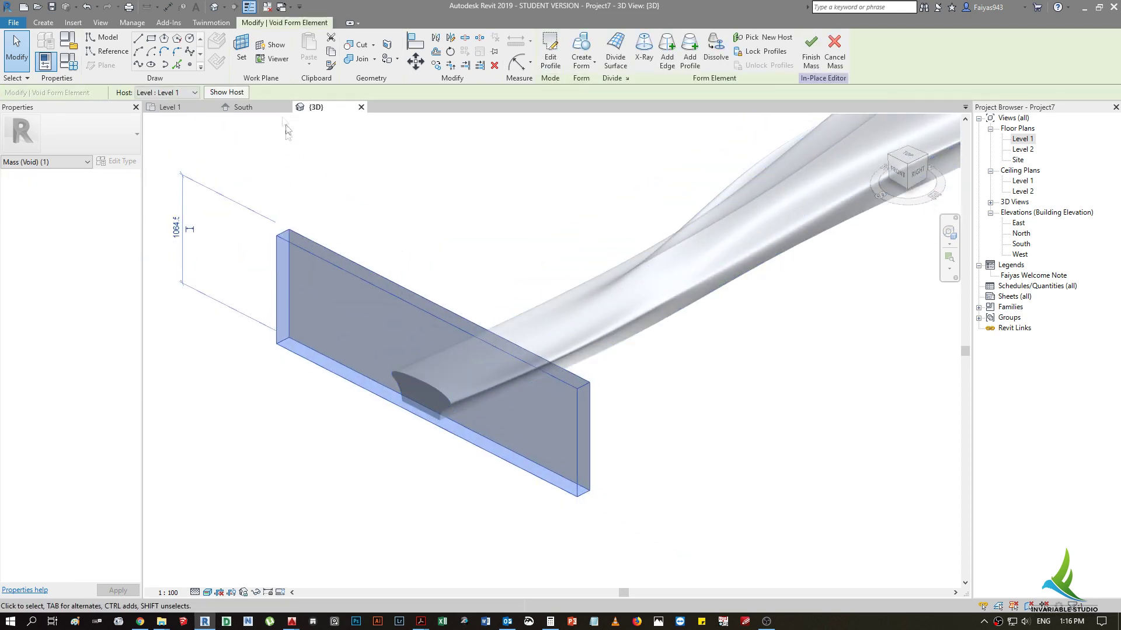
left_click(170, 107)
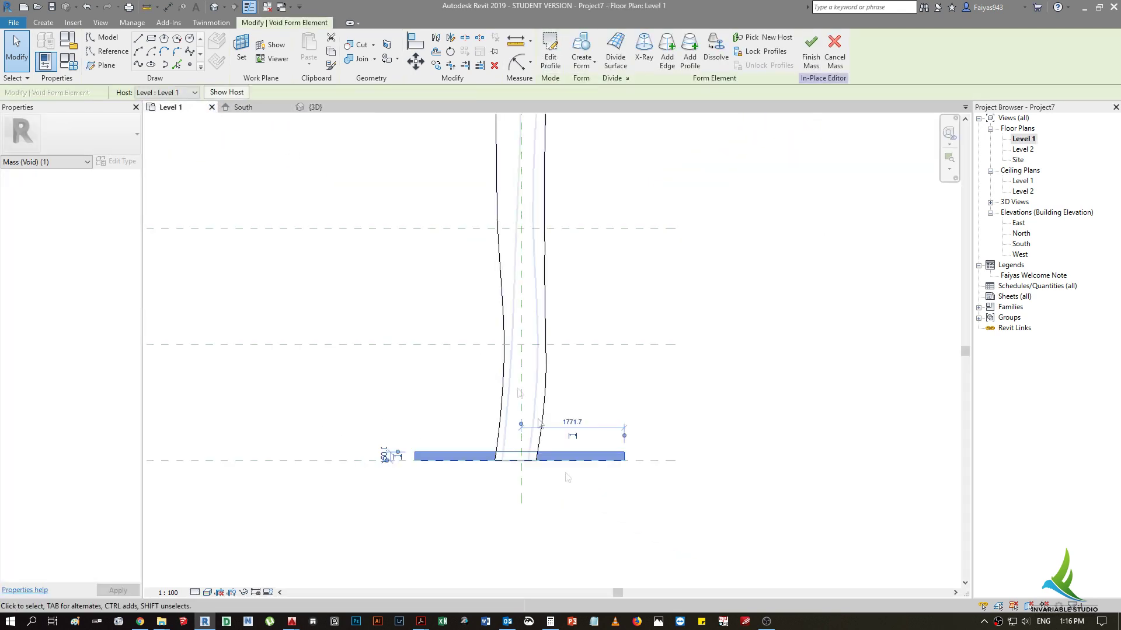
scroll(563, 484, "up", 2)
left_click(415, 62)
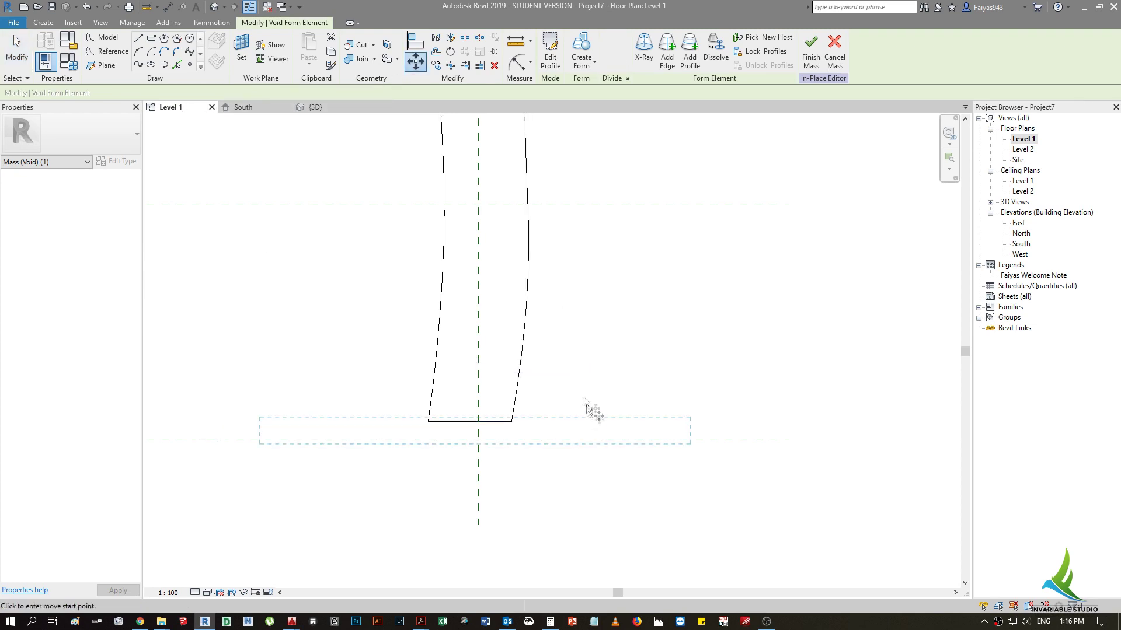
left_click(576, 376)
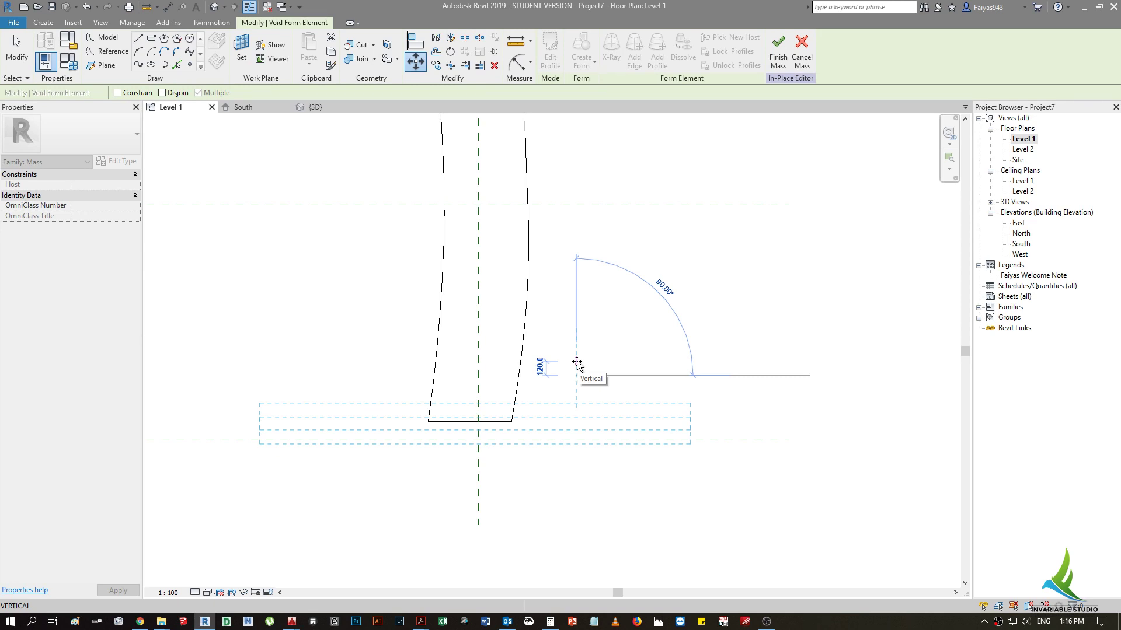
type("150")
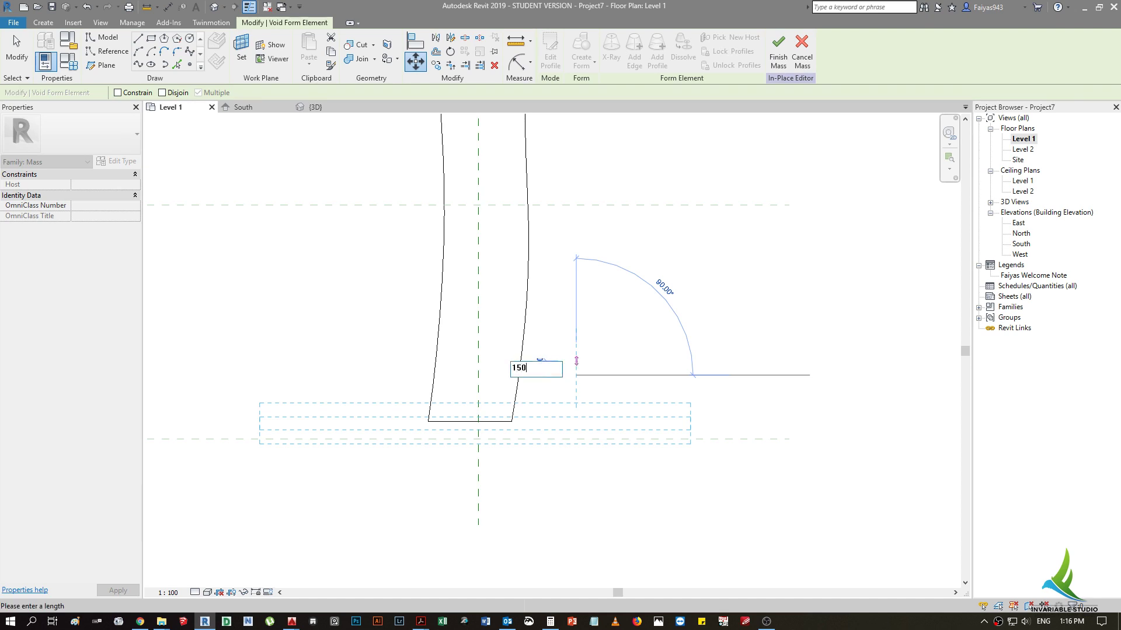
key("Return")
- Orbit the 3D view to inspect the trimmed slat end and deselect the void
scroll(531, 435, "down", 1)
scroll(531, 435, "down", 1)
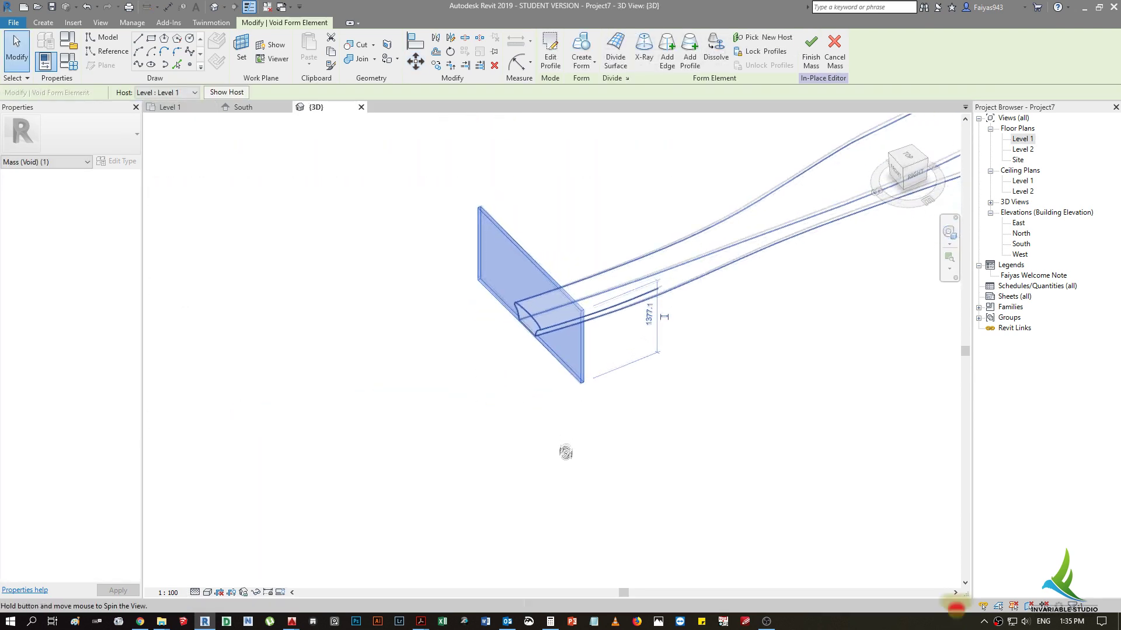
mouse_move(563, 450)
middle_mouse_down("shift")
mouse_move(525, 545)
mouse_move(500, 513)
mouse_move(575, 406)
middle_mouse_up("shift")
left_click(577, 405)
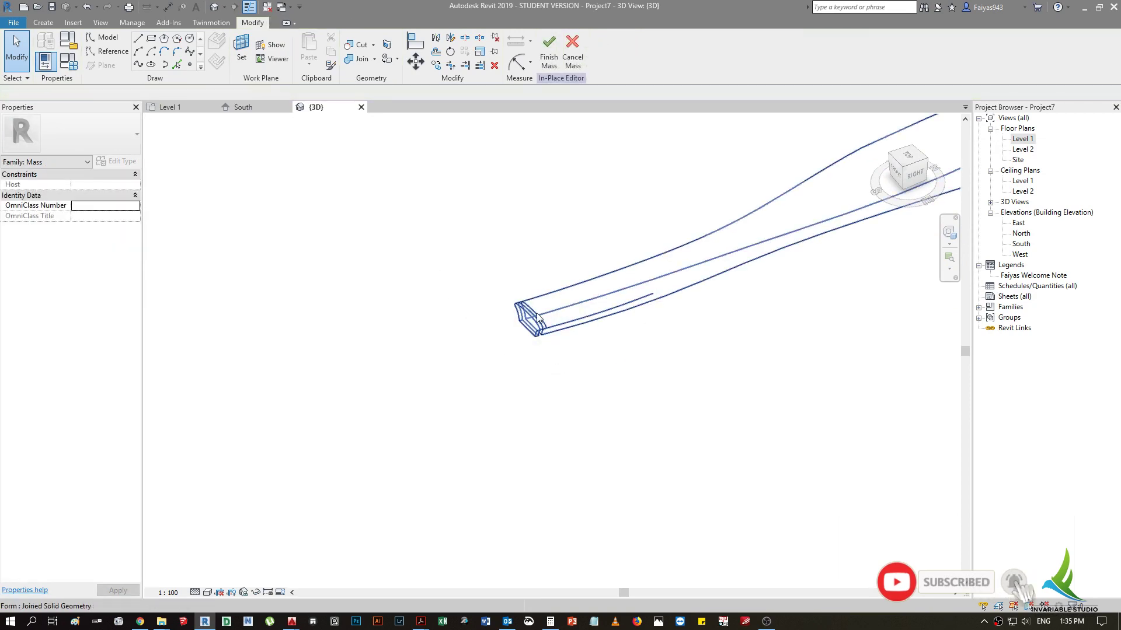
- Copy the void box repeatedly at 100 spacing along the bench to cut thin slats
key("Tab")
key("Tab")
key("Tab")
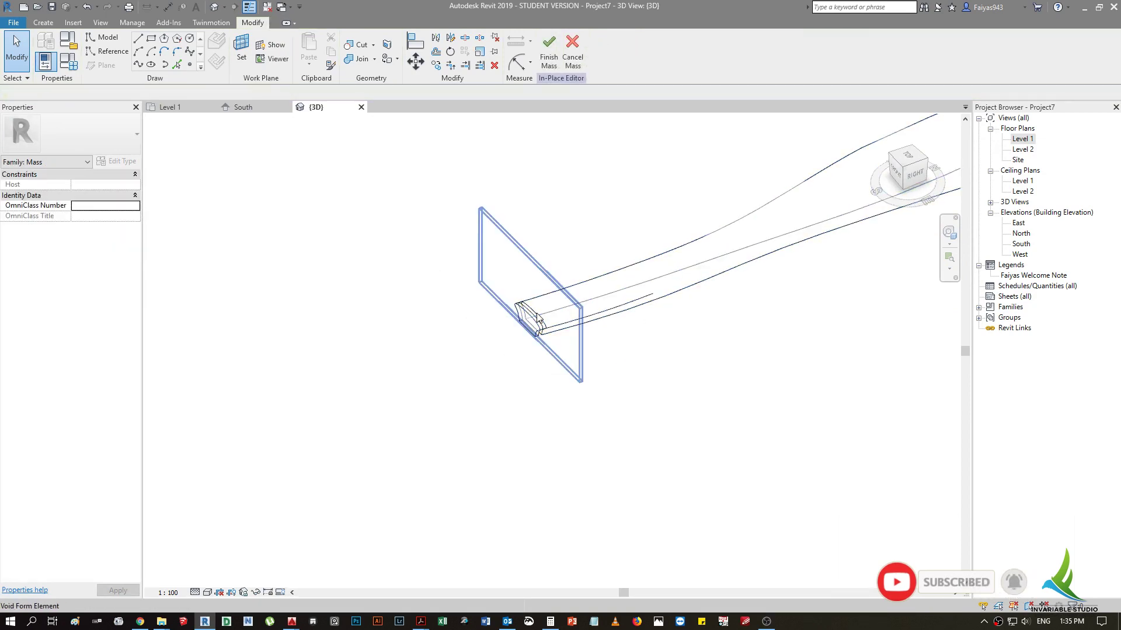
left_click(537, 317)
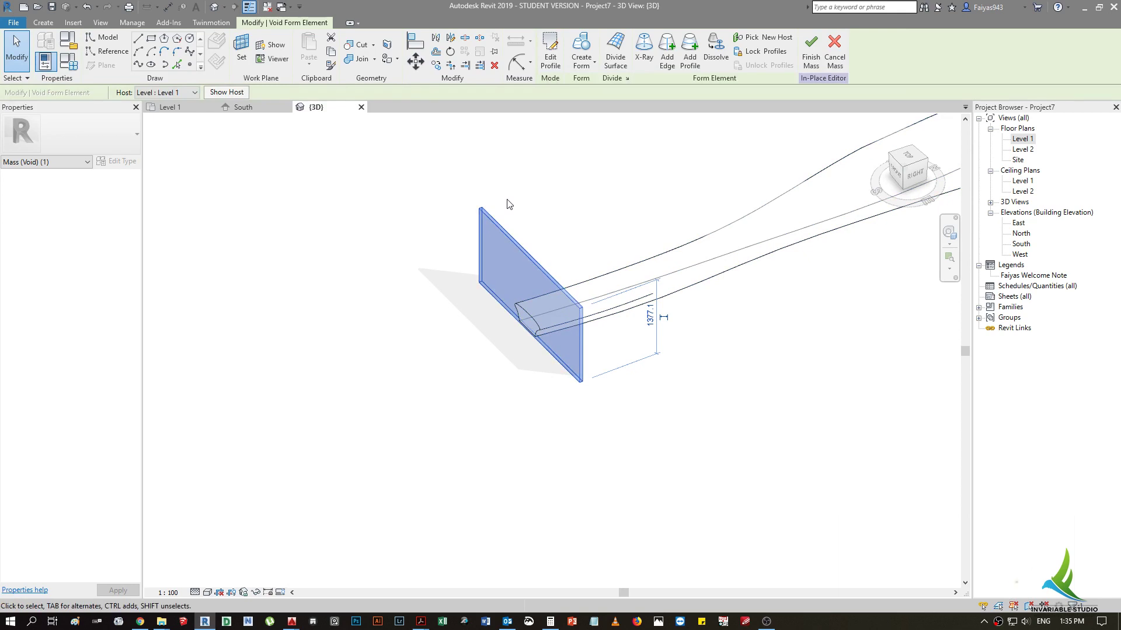
left_click(914, 178)
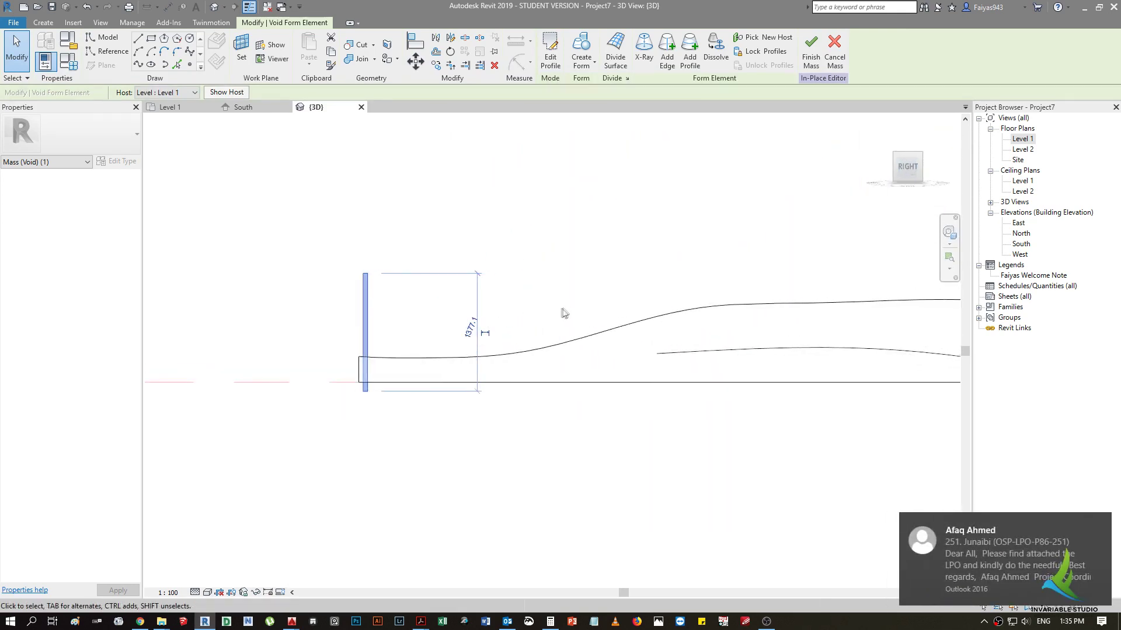
key("c")
key("o")
left_click(261, 230)
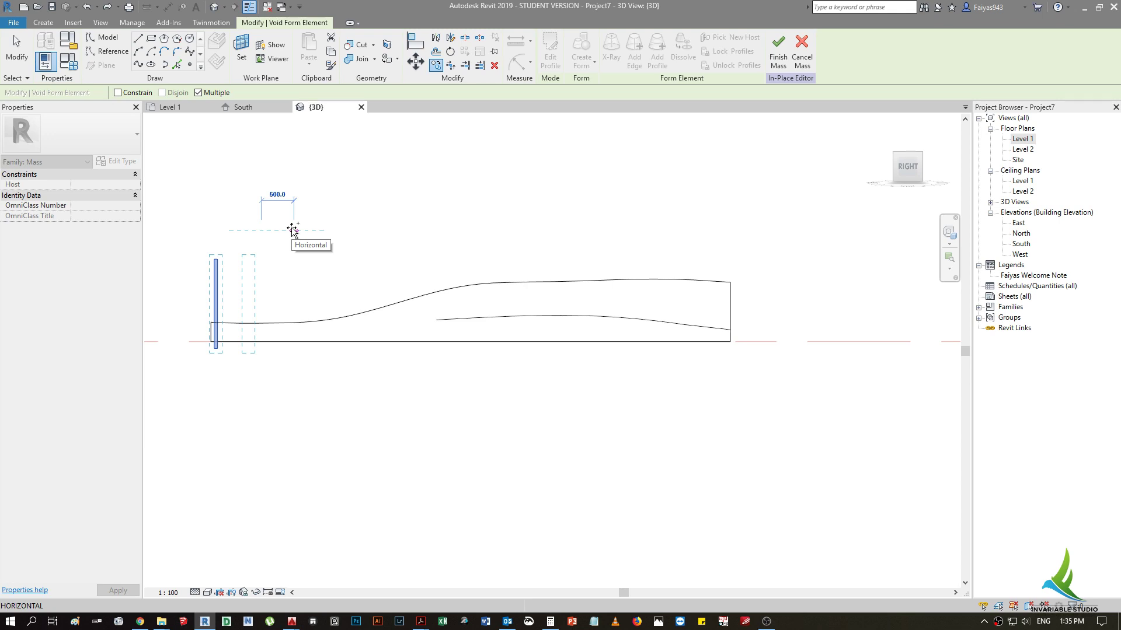
type("100")
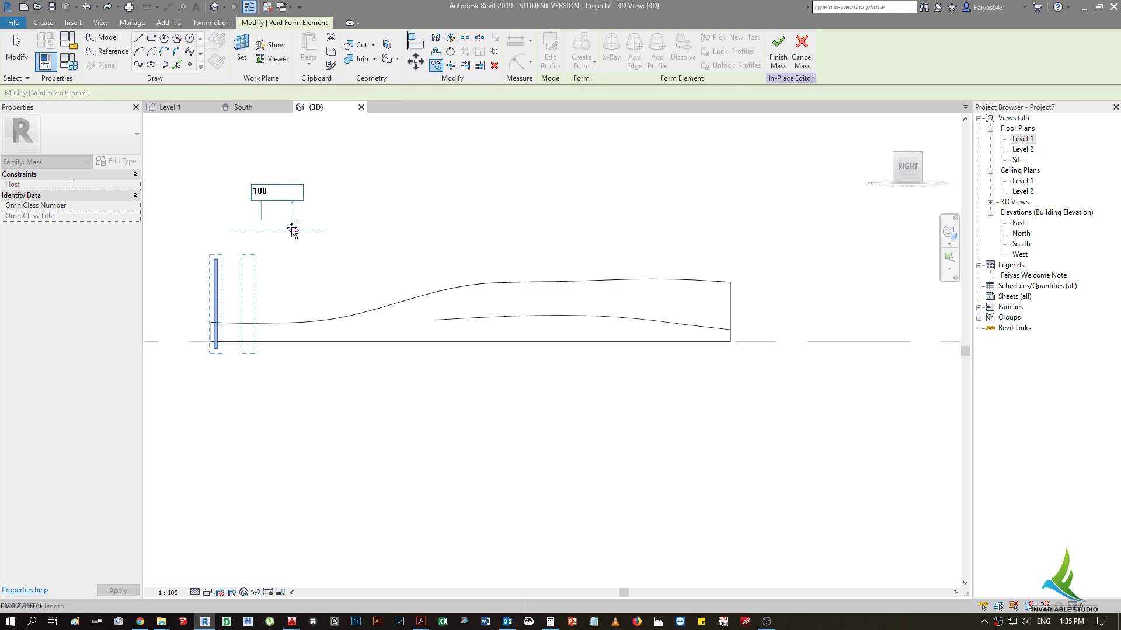
key("Return")
type("100")
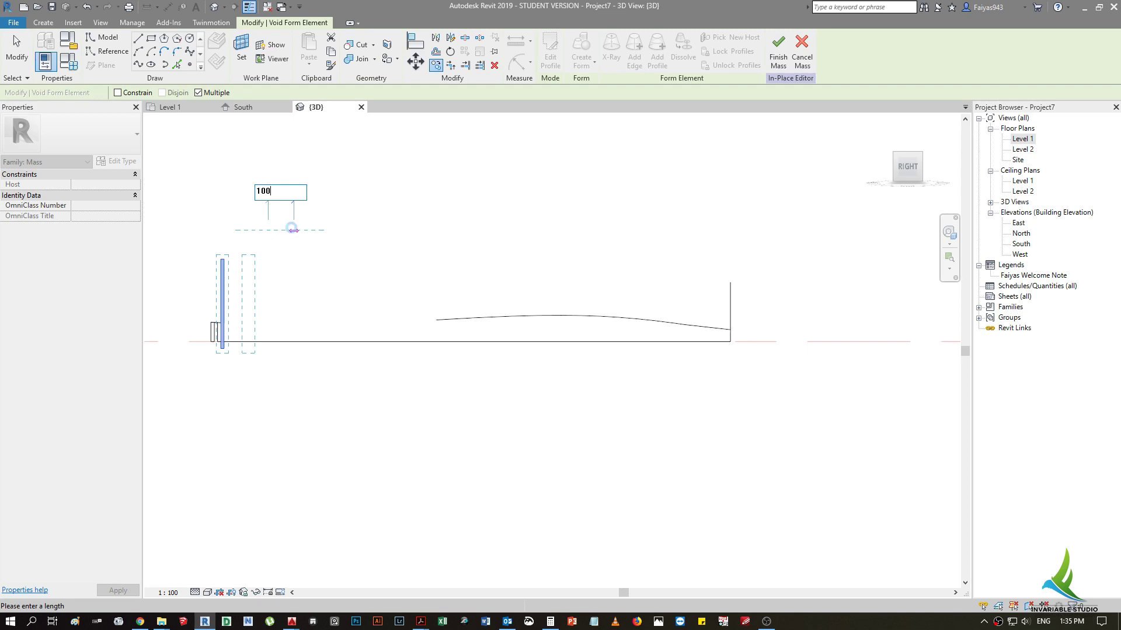
key("Return")
left_click_drag(292, 229, 759, 233)
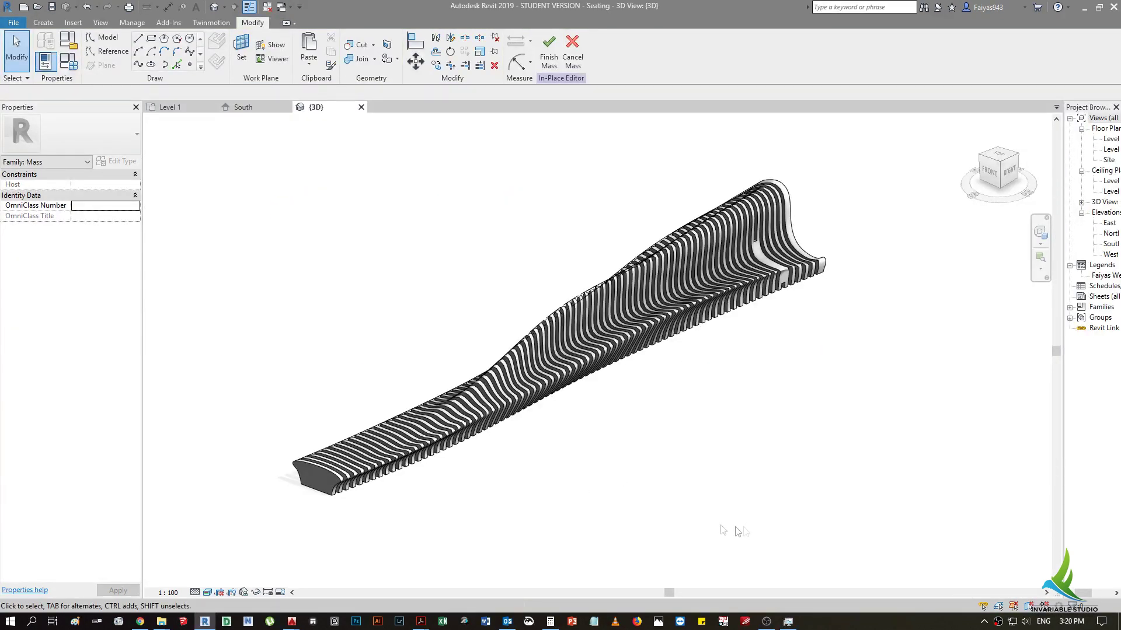
- Link the bench form's material to a new 'Material' family parameter and finish the mass
left_click(325, 477)
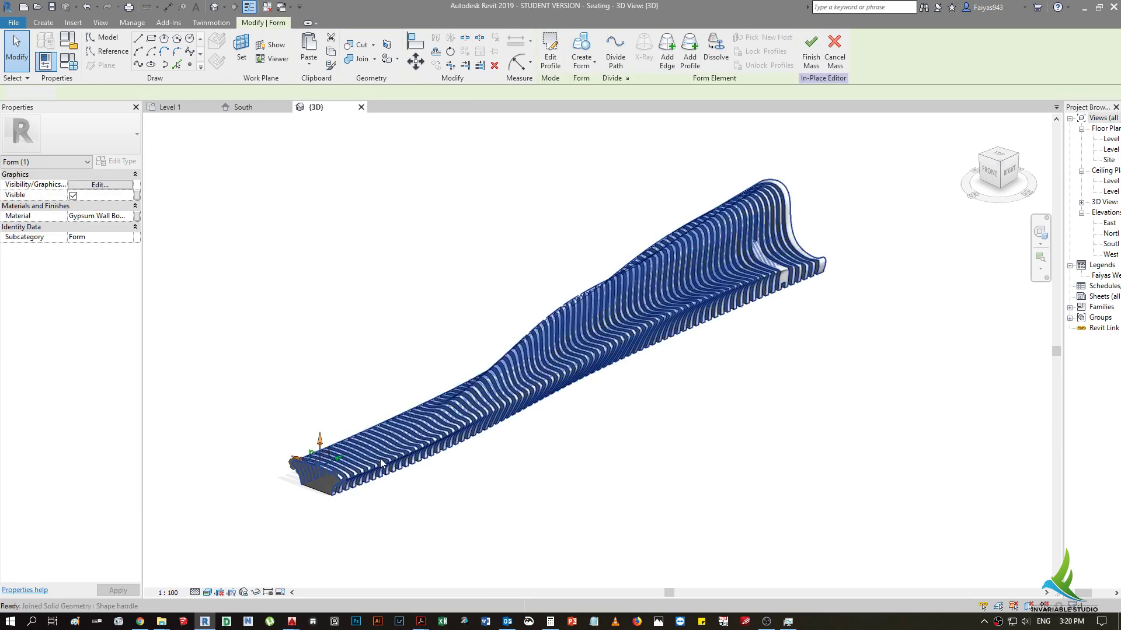
left_click(136, 216)
left_click(475, 384)
type("Material")
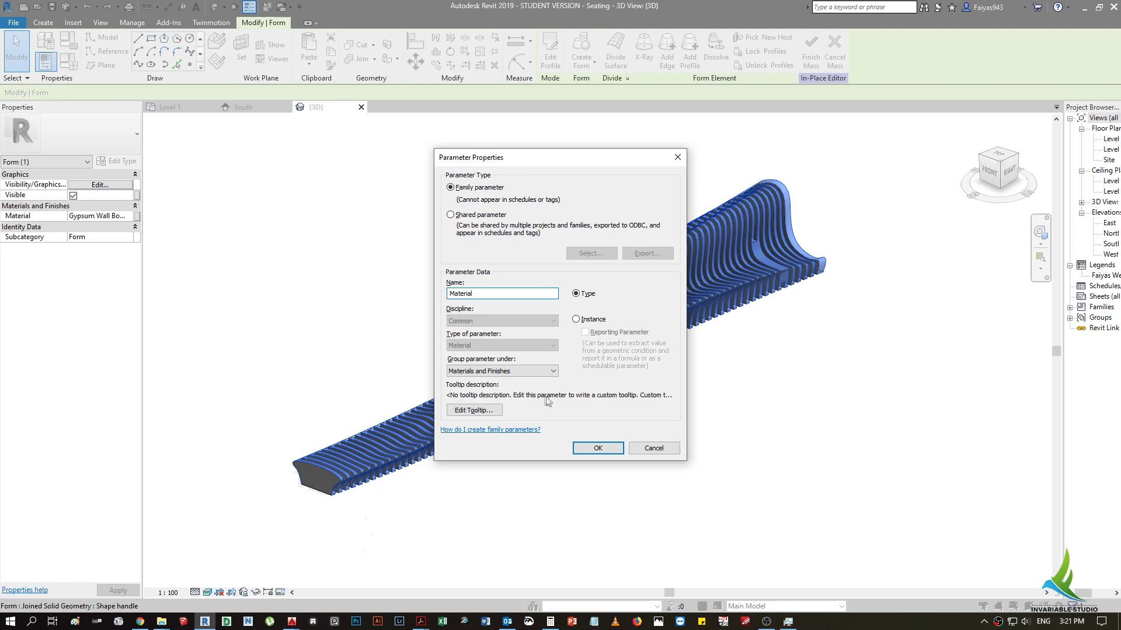
left_click(597, 448)
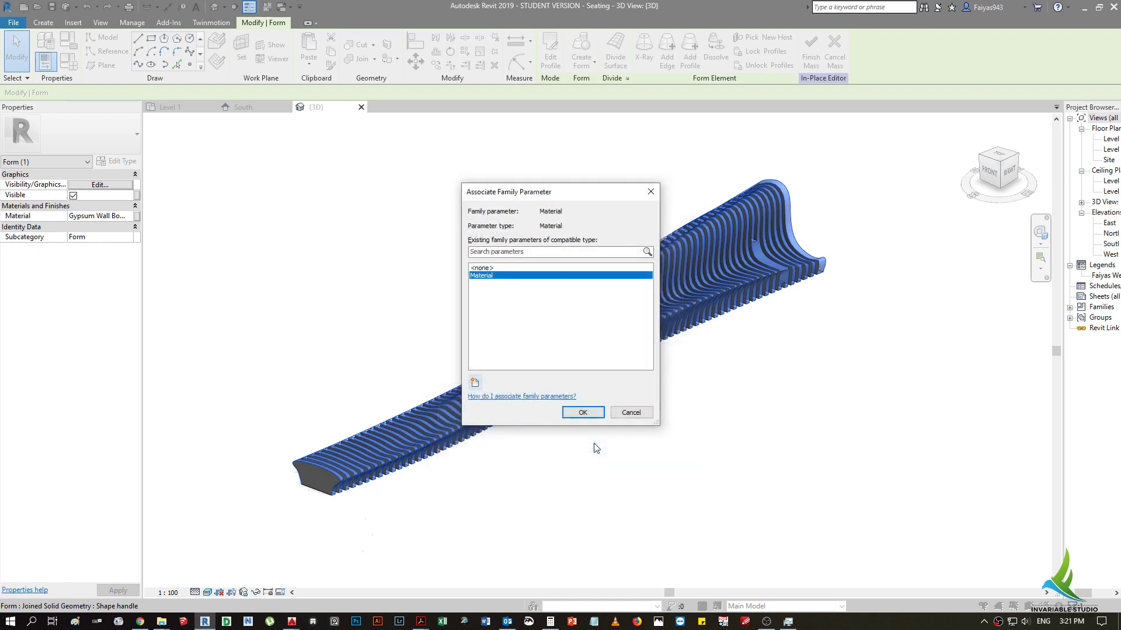
left_click(582, 412)
left_click(810, 56)
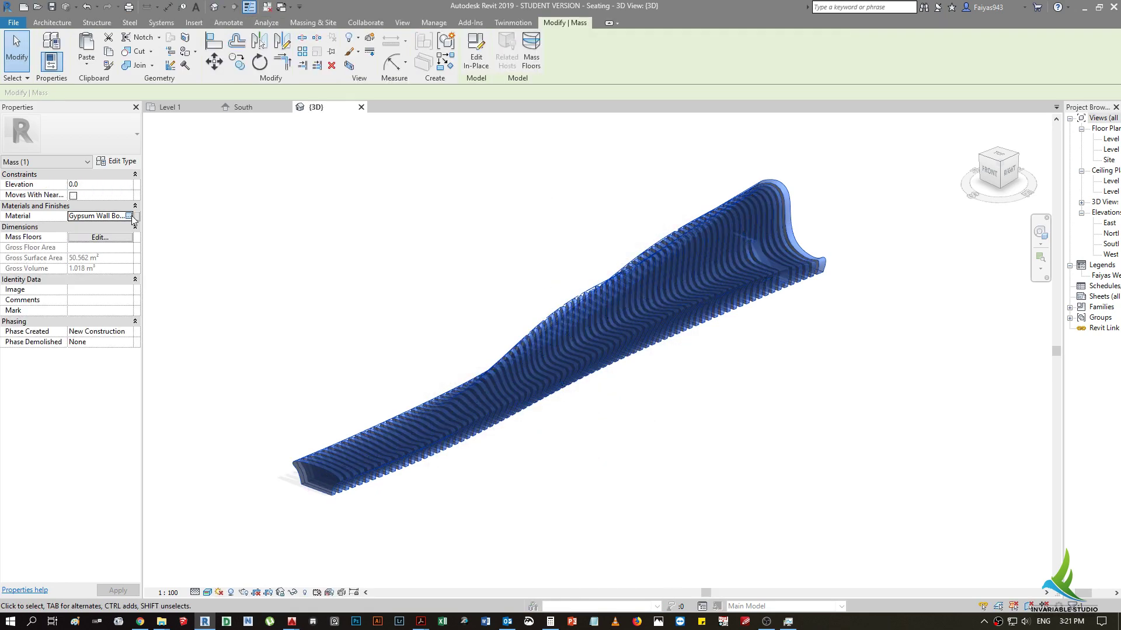
- Set the mass material to Wood Planks from the Material Browser
left_click(129, 216)
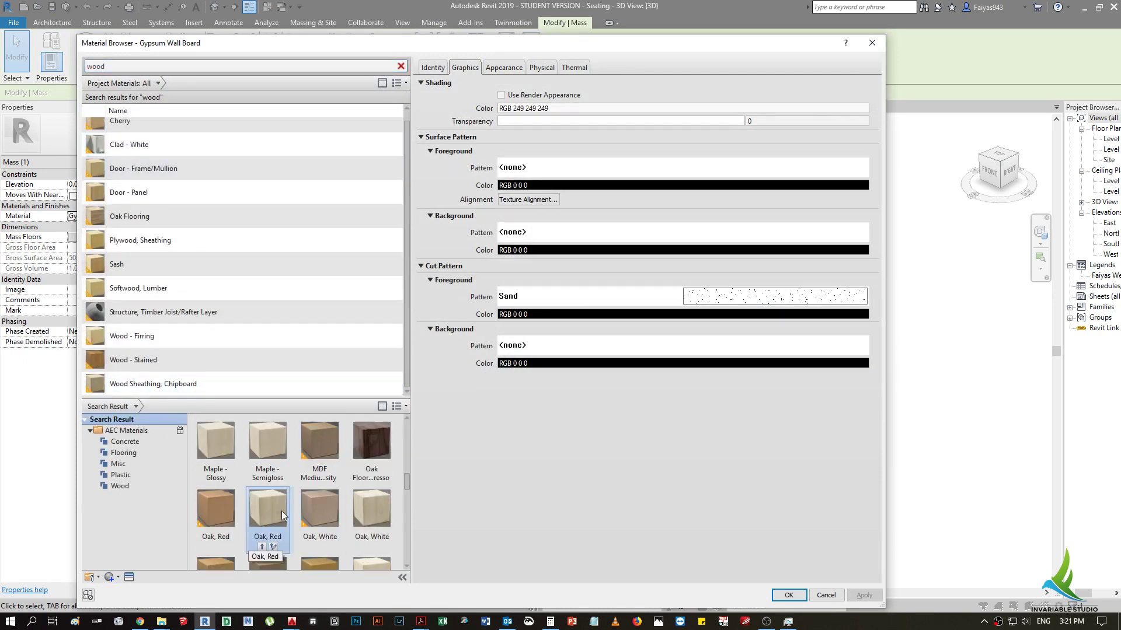
scroll(282, 510, "down", 3)
scroll(292, 502, "down", 3)
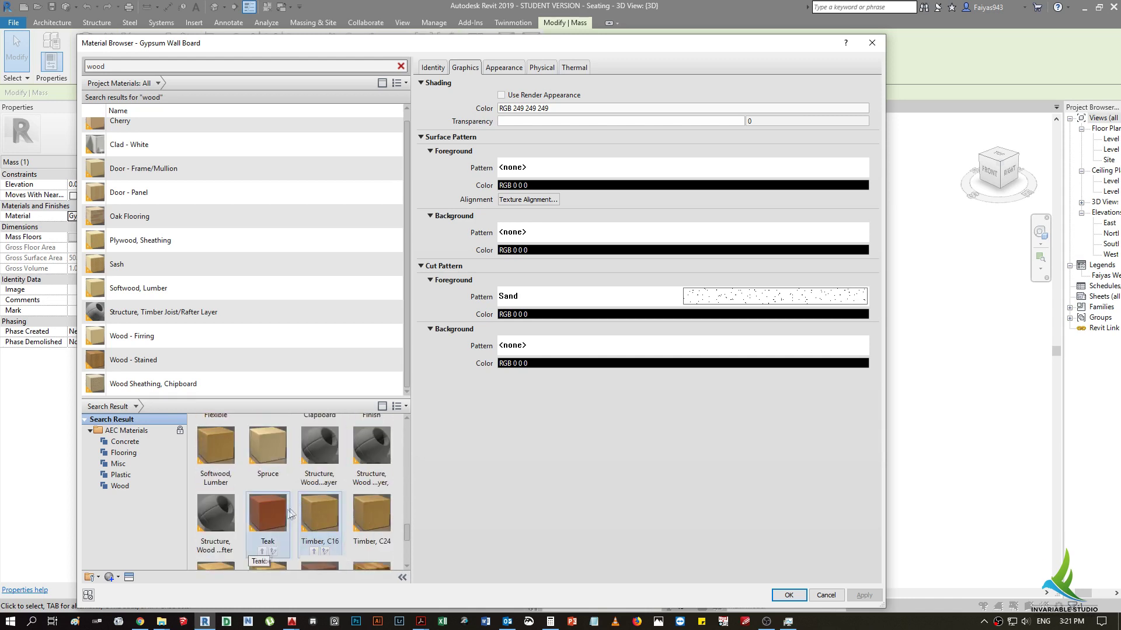
scroll(310, 503, "down", 3)
left_click(324, 474)
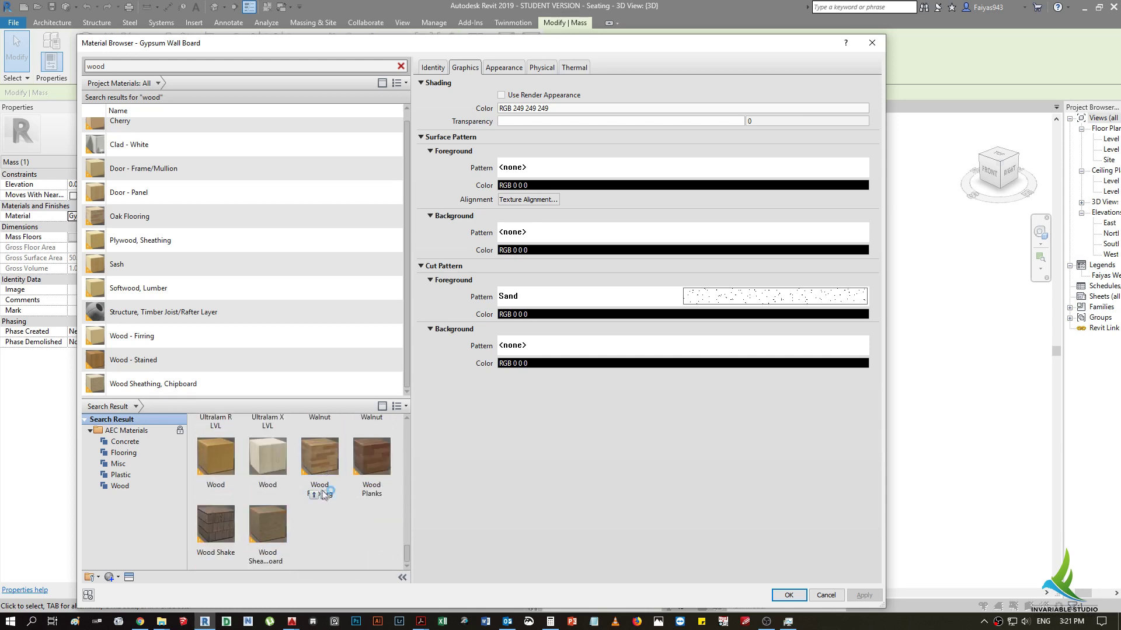
left_click(371, 472)
left_click(365, 495)
left_click(793, 599)
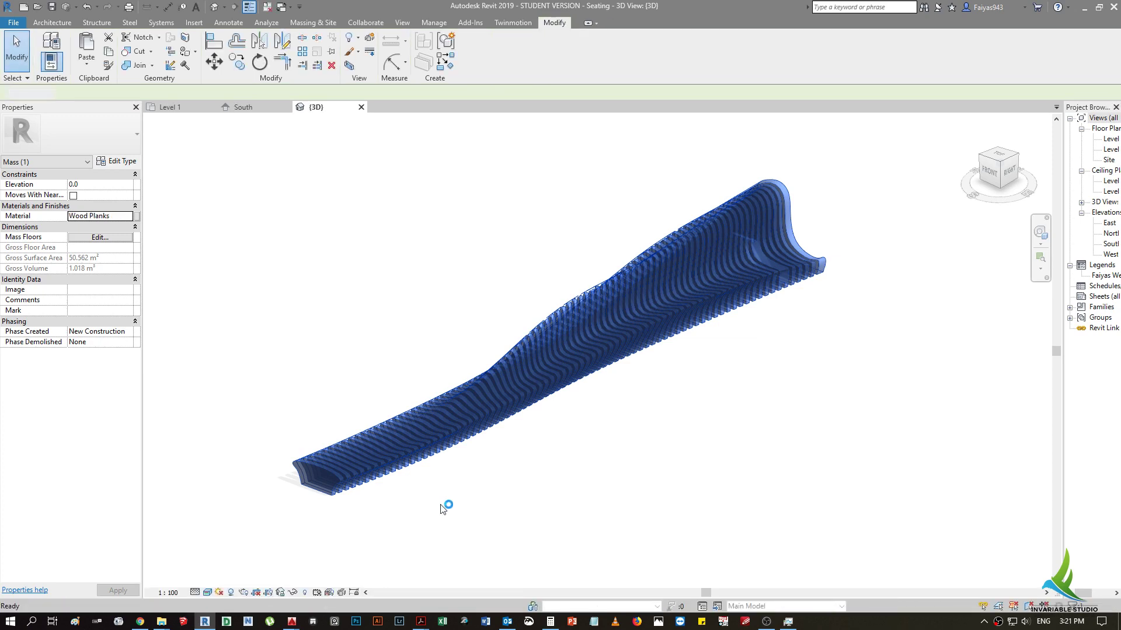
- Change the view's visual style and save the project at the reminder prompt
left_click(444, 514)
scroll(403, 487, "up", 2)
scroll(403, 488, "up", 2)
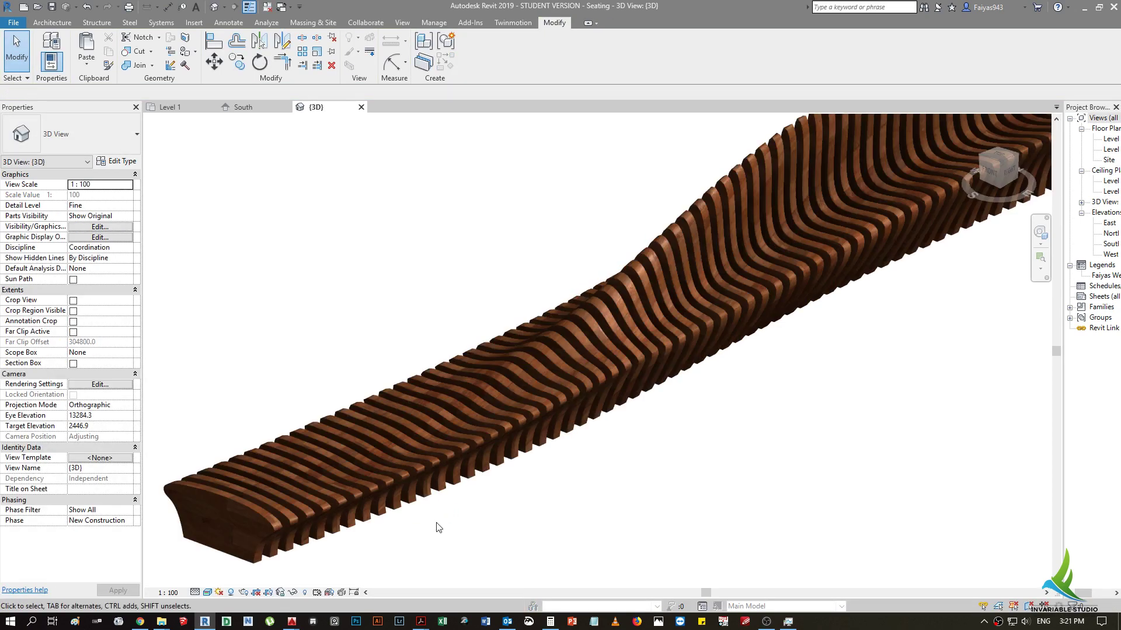
scroll(390, 488, "up", 3)
scroll(391, 488, "up", 2)
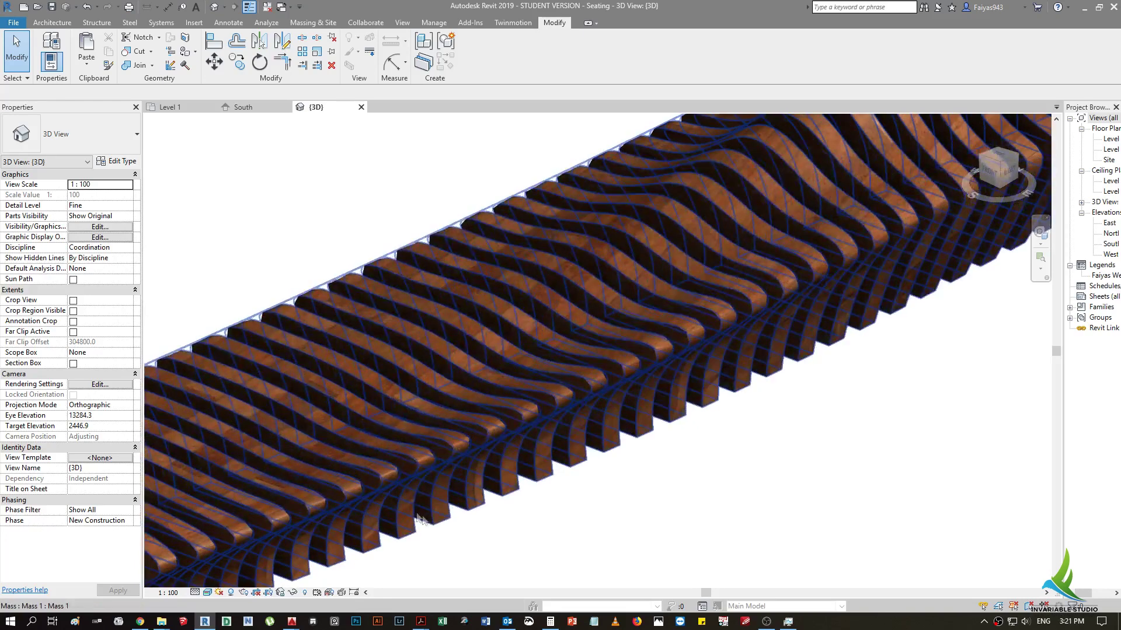
left_click(206, 592)
left_click(221, 556)
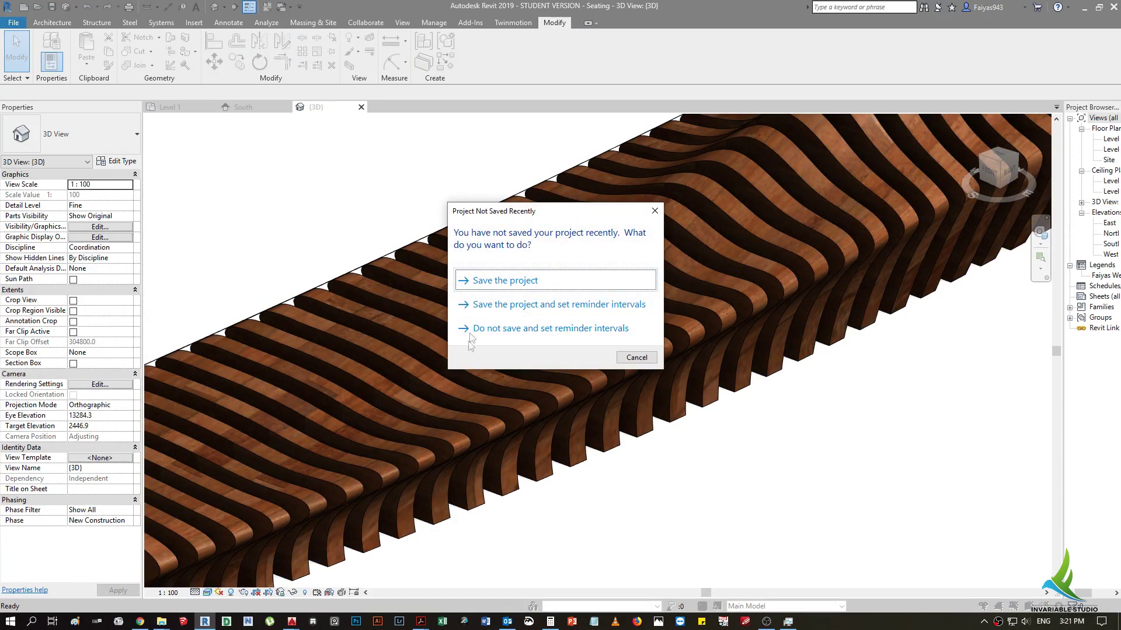
left_click(512, 286)
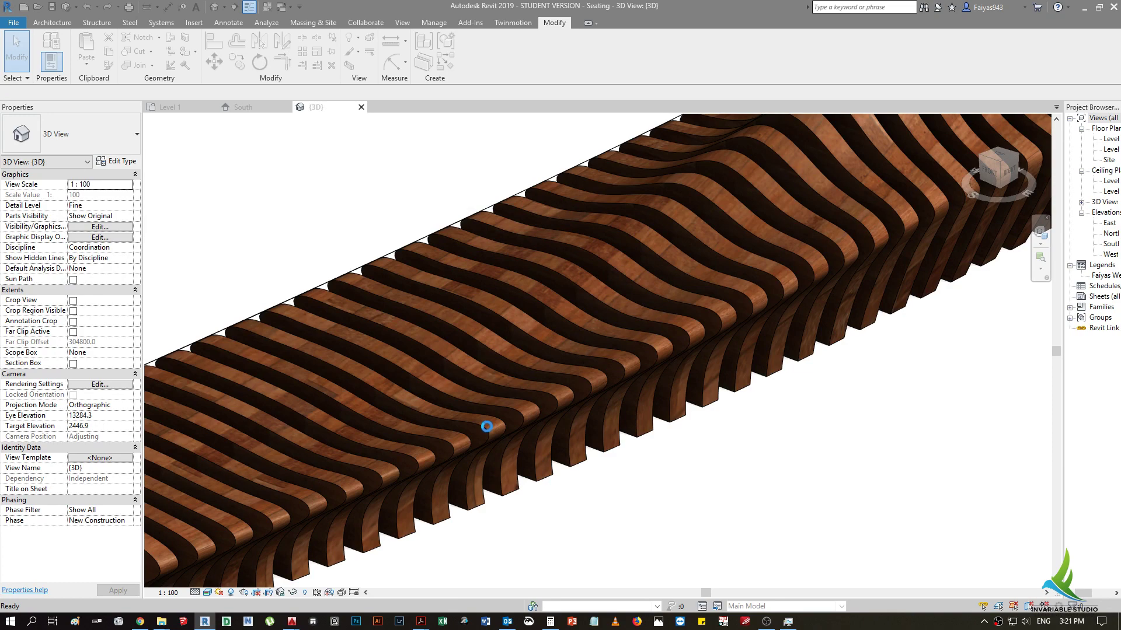
- Show the bench in Hidden Line visual style and orbit to a new angle
scroll(489, 453, "down", 5)
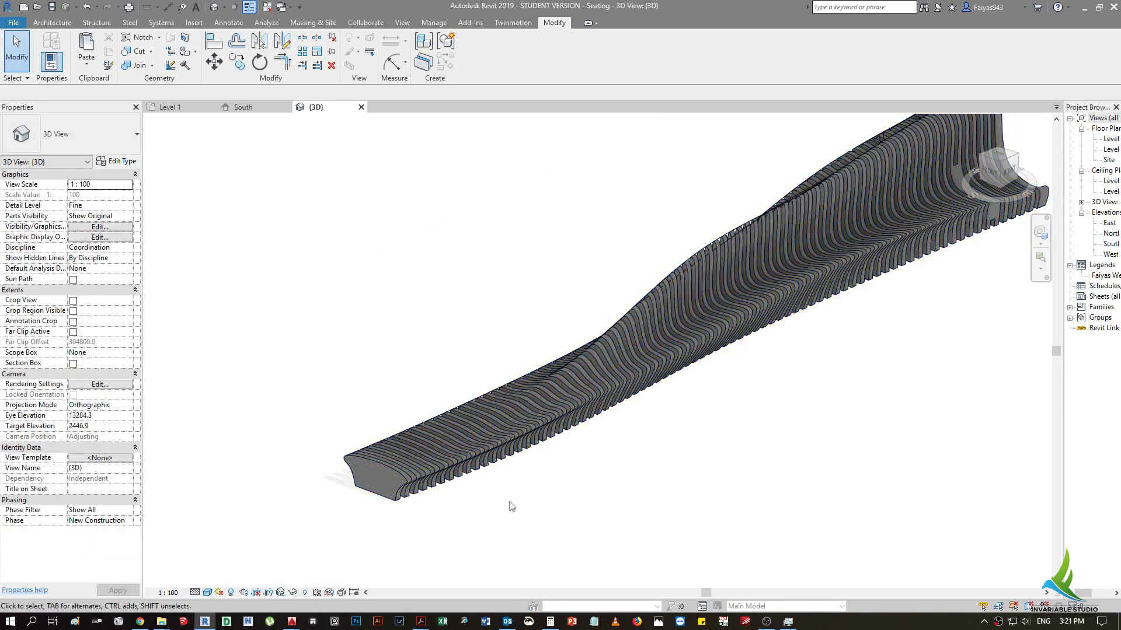
mouse_move(548, 478)
middle_mouse_down("shift")
mouse_move(590, 483)
mouse_move(555, 518)
middle_mouse_up("shift")
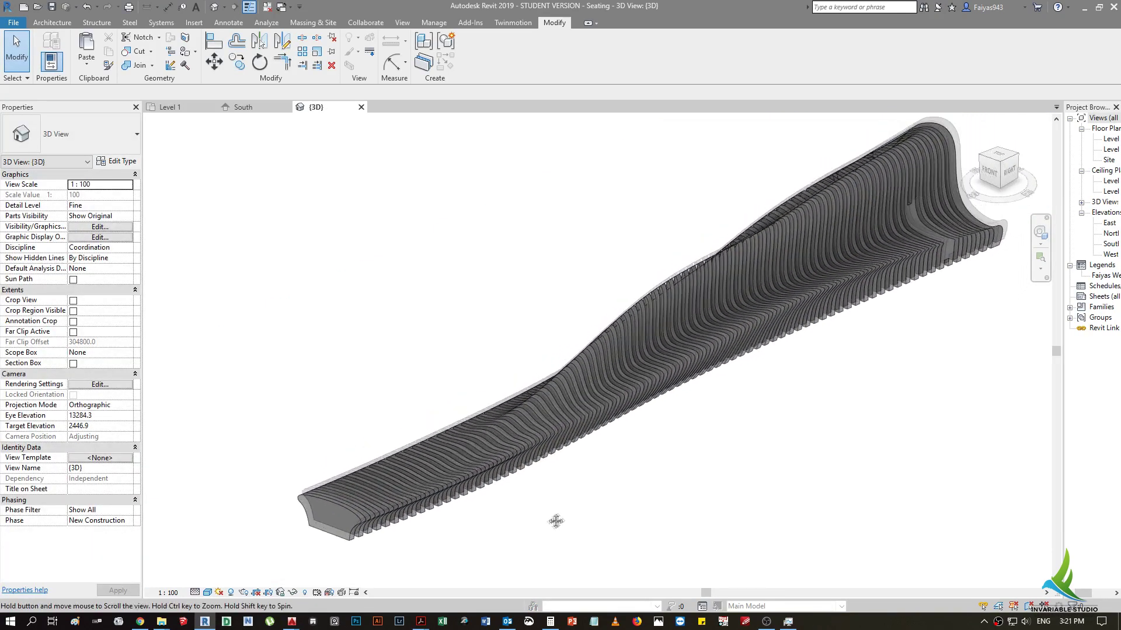
left_click(207, 592)
left_click(234, 532)
mouse_move(578, 470)
middle_mouse_down("shift")
mouse_move(575, 489)
mouse_move(528, 497)
mouse_move(535, 478)
middle_mouse_up("shift")
left_click(514, 449)
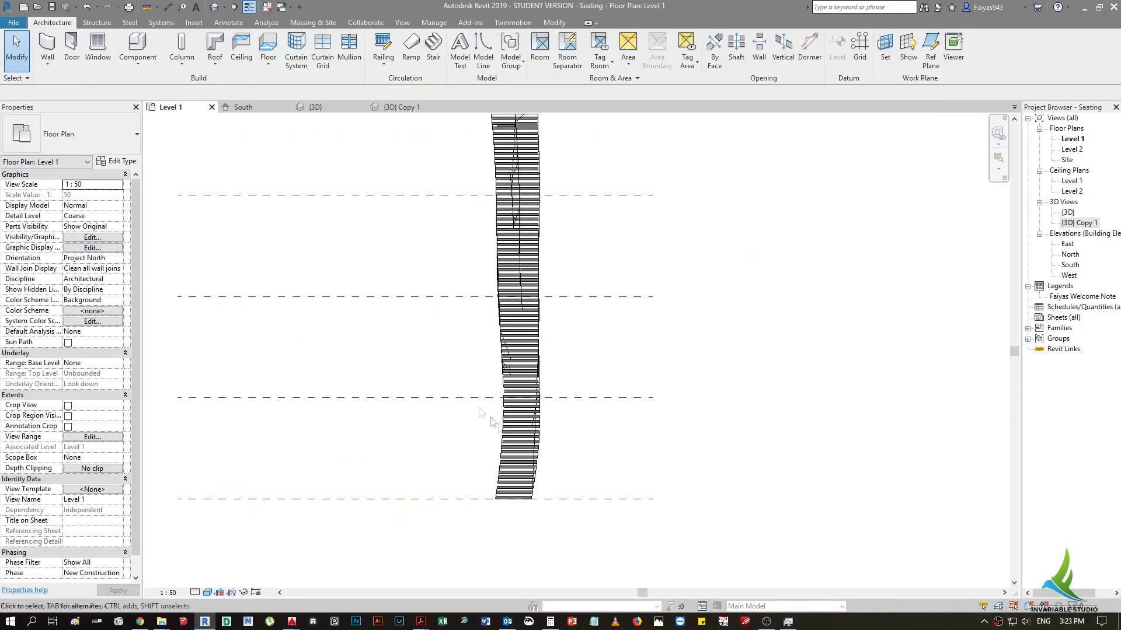
- Draw a model line along the lower reference plane crossing the bench
scroll(523, 402, "up", 2)
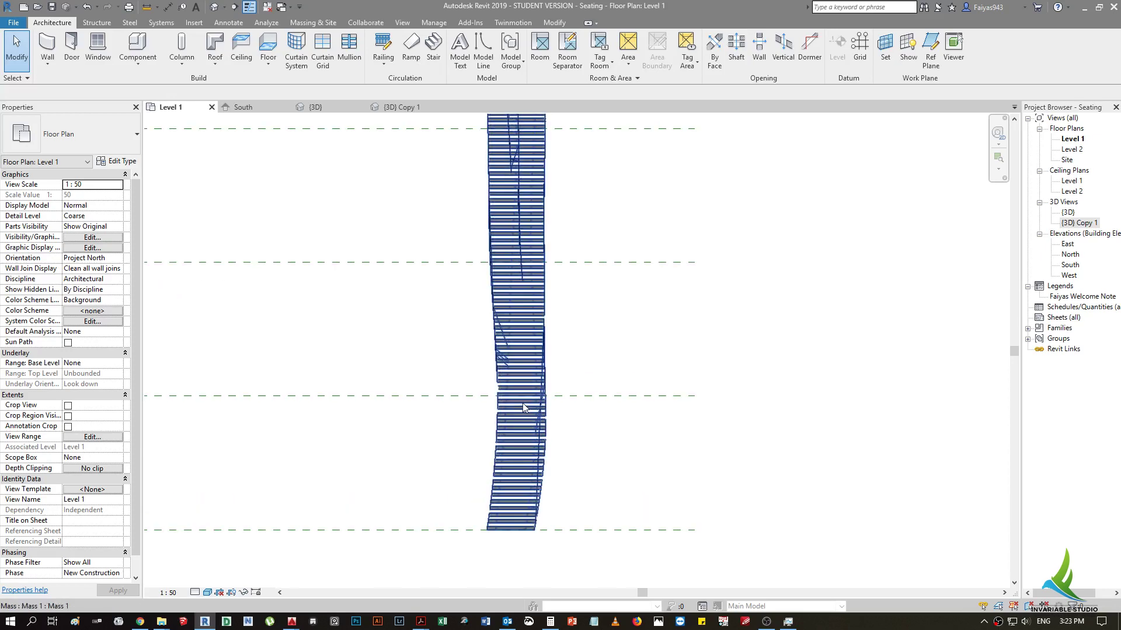
left_click(614, 397)
key("Escape")
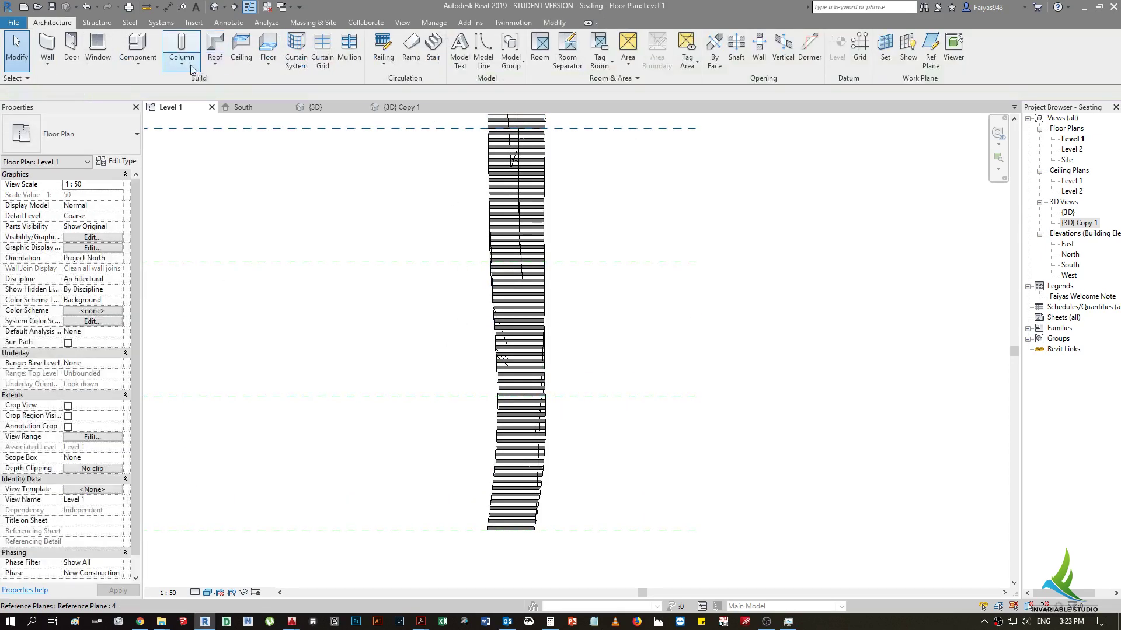
left_click(483, 53)
left_click(702, 396)
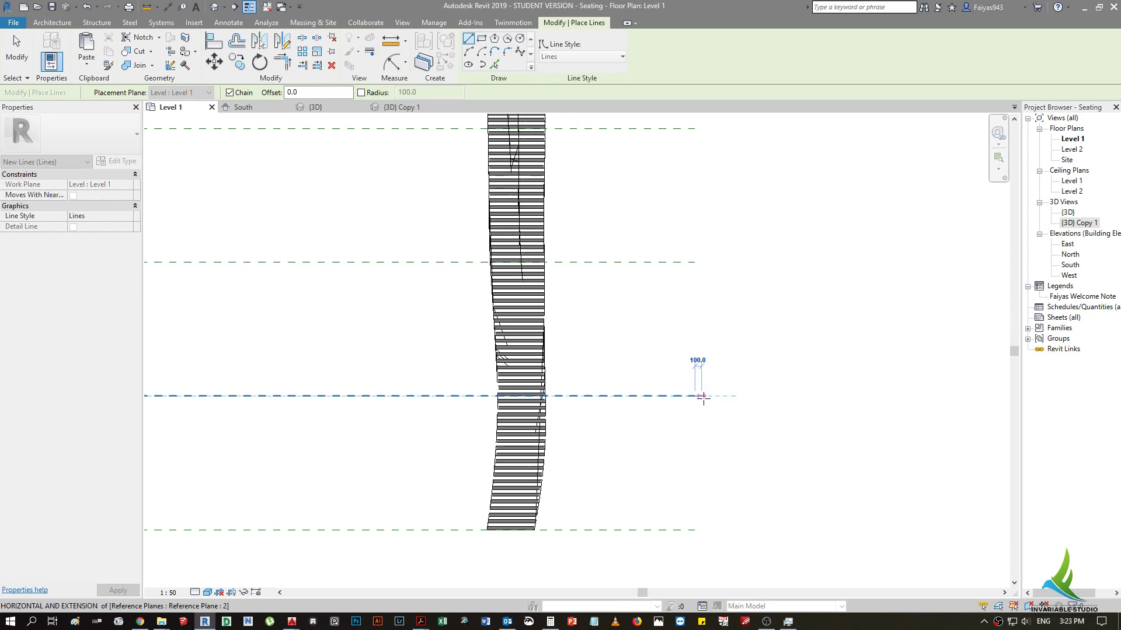
left_click(251, 396)
key("Escape")
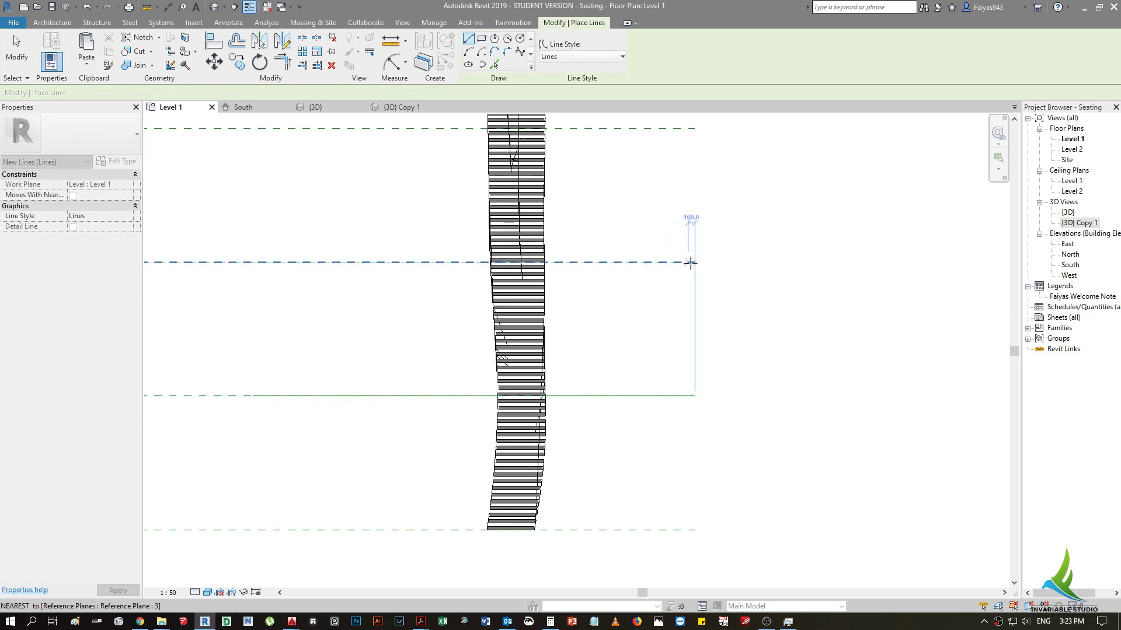
- Draw model lines along the middle and top reference planes, then view them in (3D) Copy 1
left_click(694, 262)
middle_click_drag(304, 263, 343, 328)
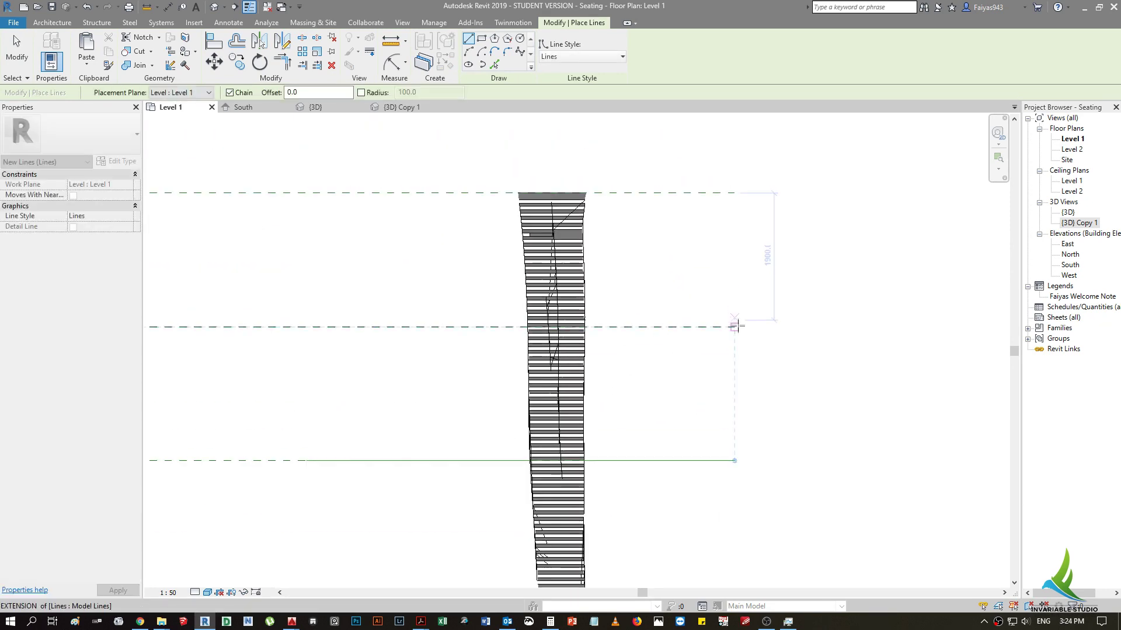
left_click(286, 326)
key("Escape")
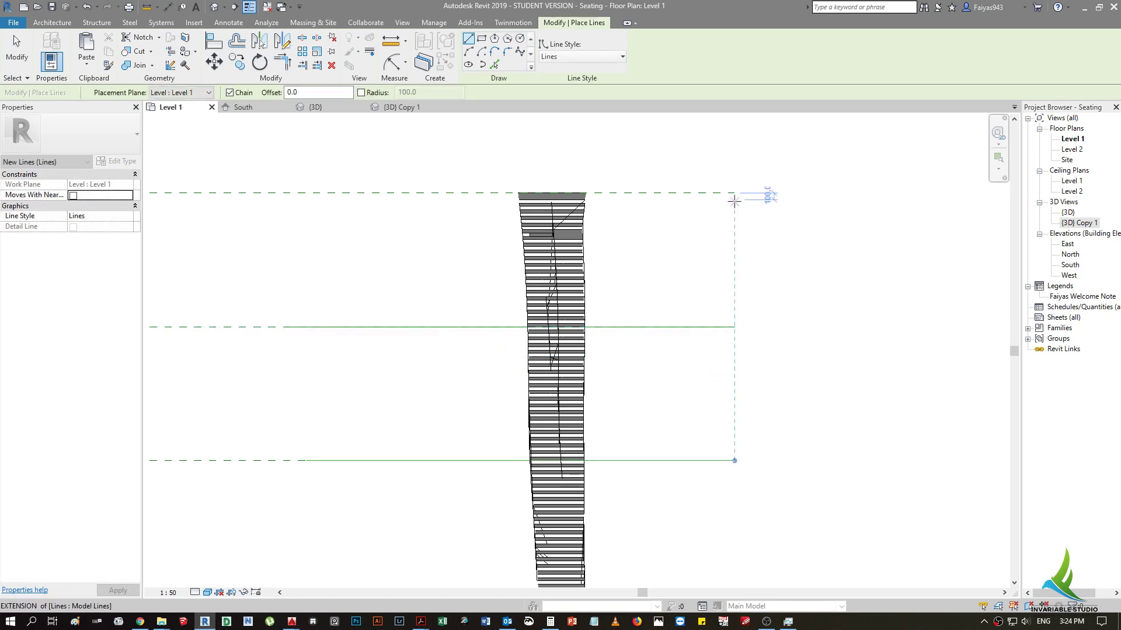
left_click(734, 193)
left_click(286, 193)
key("Escape")
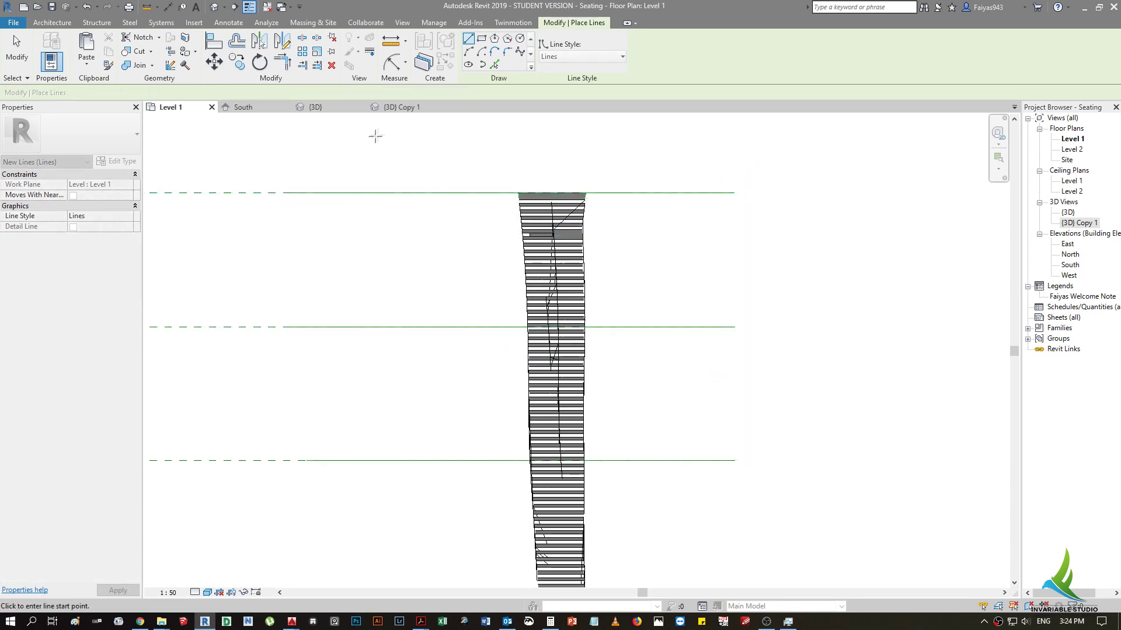
left_click(401, 107)
key("Escape")
key("Escape")
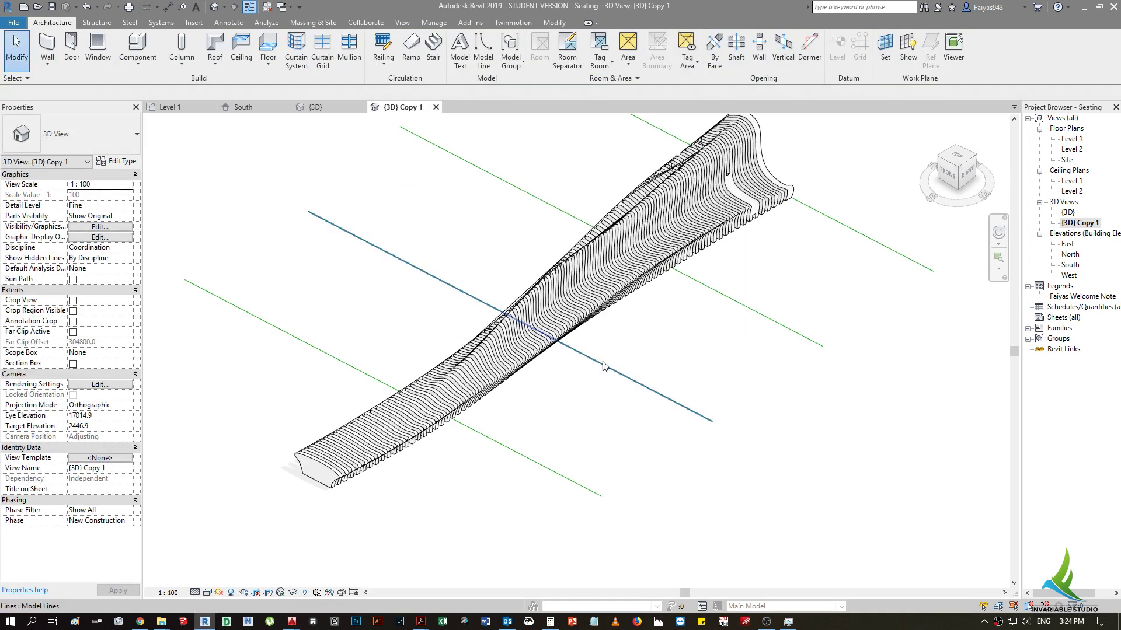
- Close the original 3D view and zoom into the bench in (3D) Copy 1
left_click(315, 107)
left_click(360, 107)
scroll(508, 166, "up", 3)
key("l")
key("i")
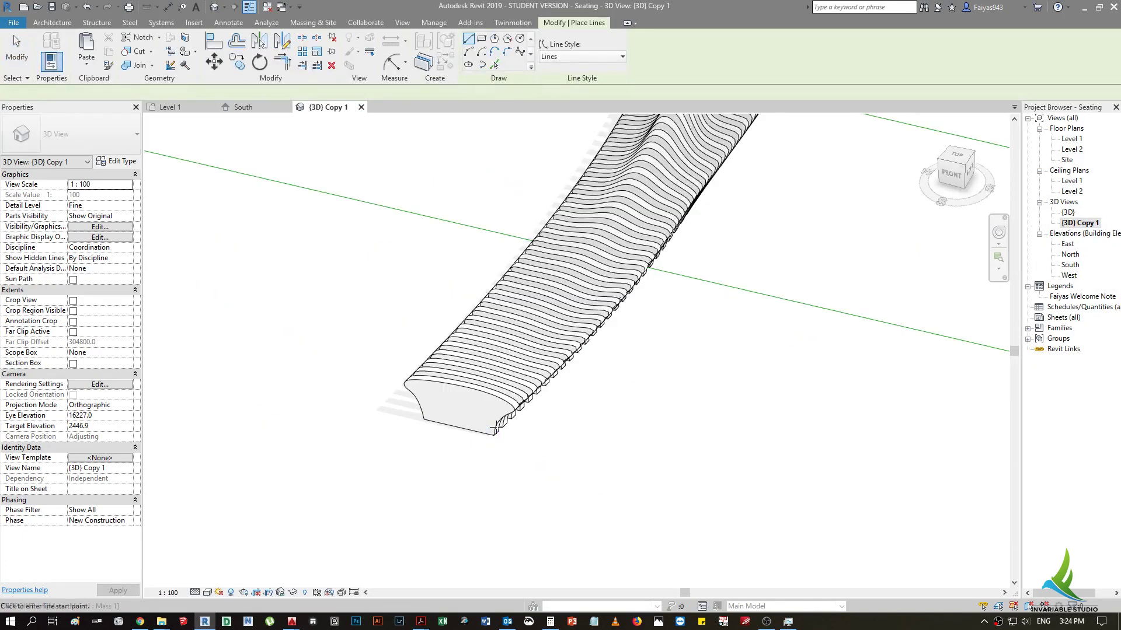
scroll(500, 395, "up", 1)
scroll(501, 395, "up", 1)
scroll(500, 396, "up", 1)
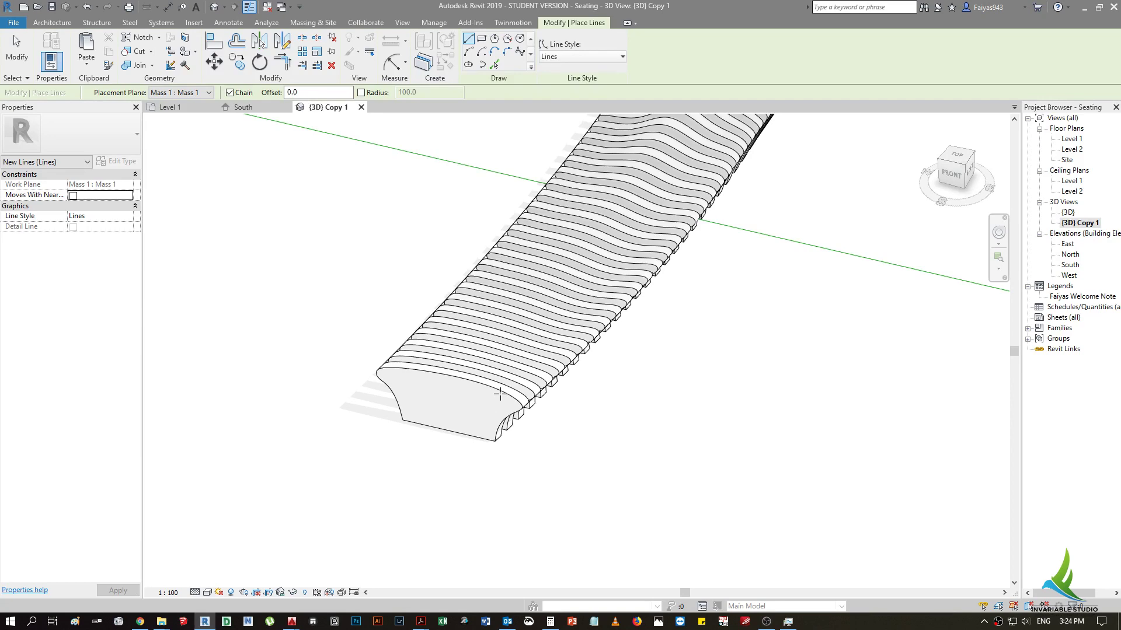
key("Escape")
key("Escape")
- Set the bench's end face as work plane and trace its profile edges with Wide Lines
left_click(887, 56)
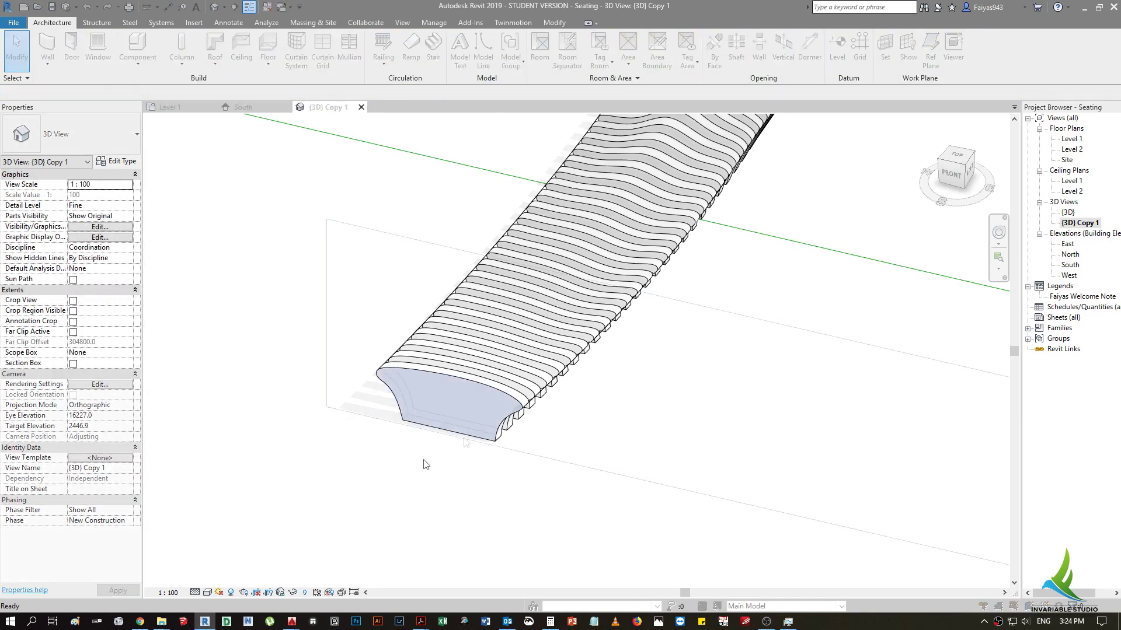
left_click(722, 370)
left_click(464, 397)
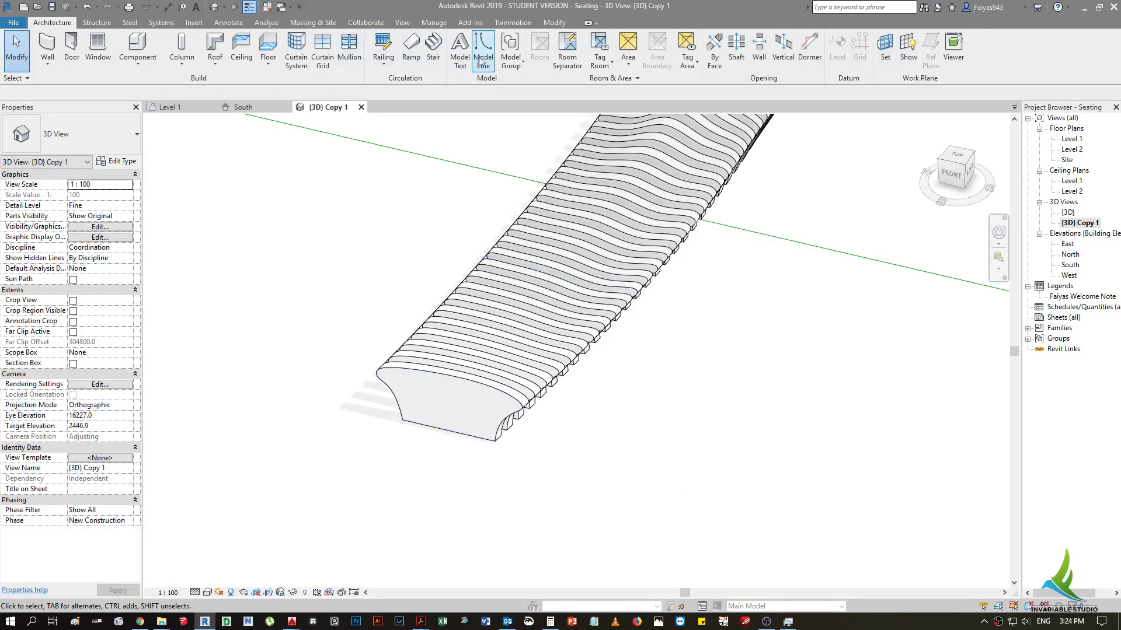
left_click(584, 56)
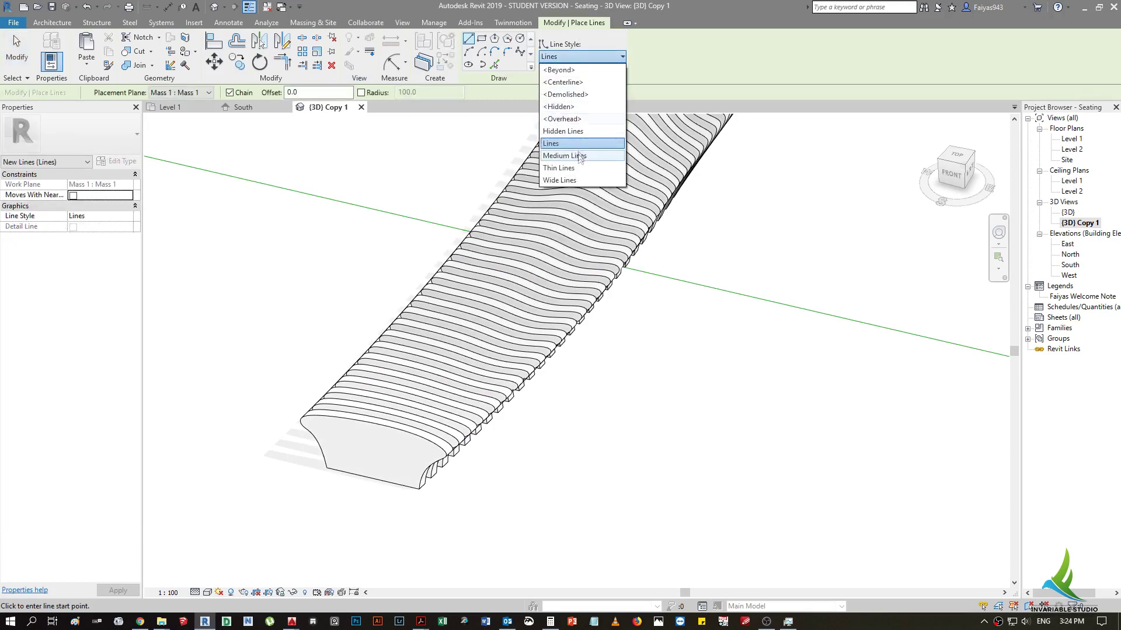
left_click(575, 181)
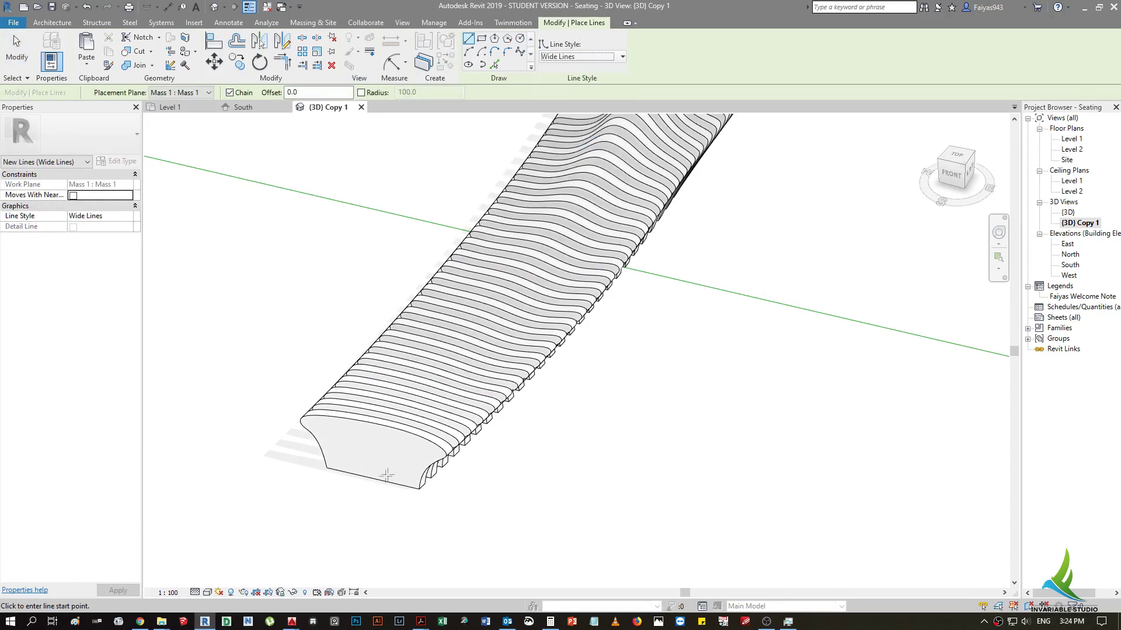
left_click(494, 65)
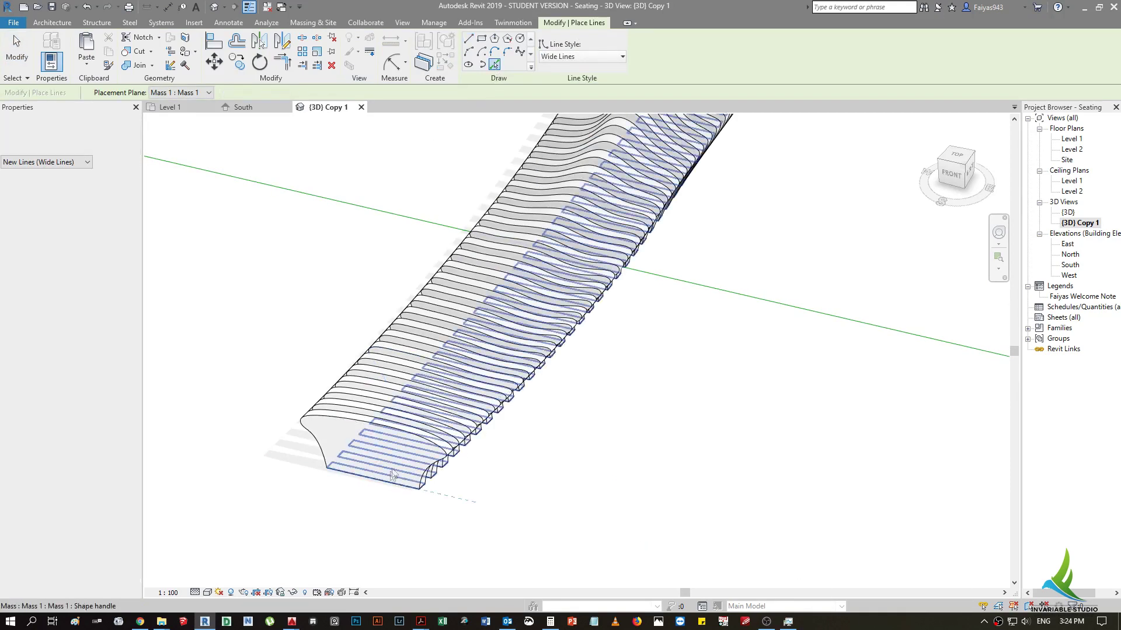
left_click(418, 442)
key("Escape")
key("Escape")
- Orbit the bench and select the traced end-profile lines to check them
mouse_move(443, 536)
middle_mouse_down("shift")
mouse_move(431, 548)
mouse_move(408, 529)
middle_mouse_up("shift")
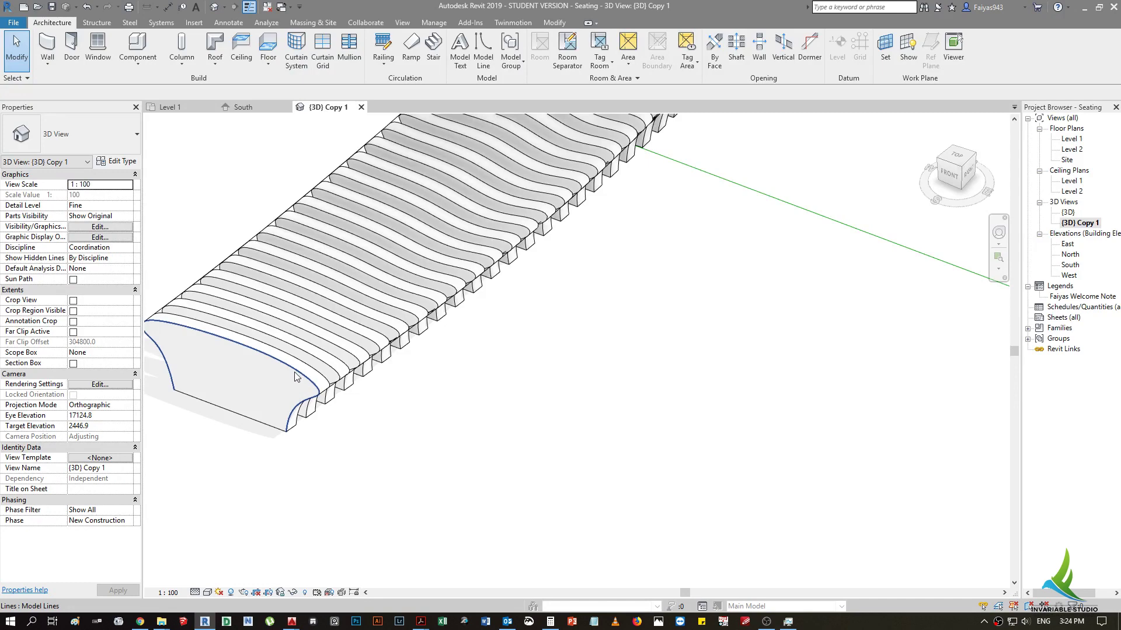
middle_click_drag(294, 372, 371, 401, "shift")
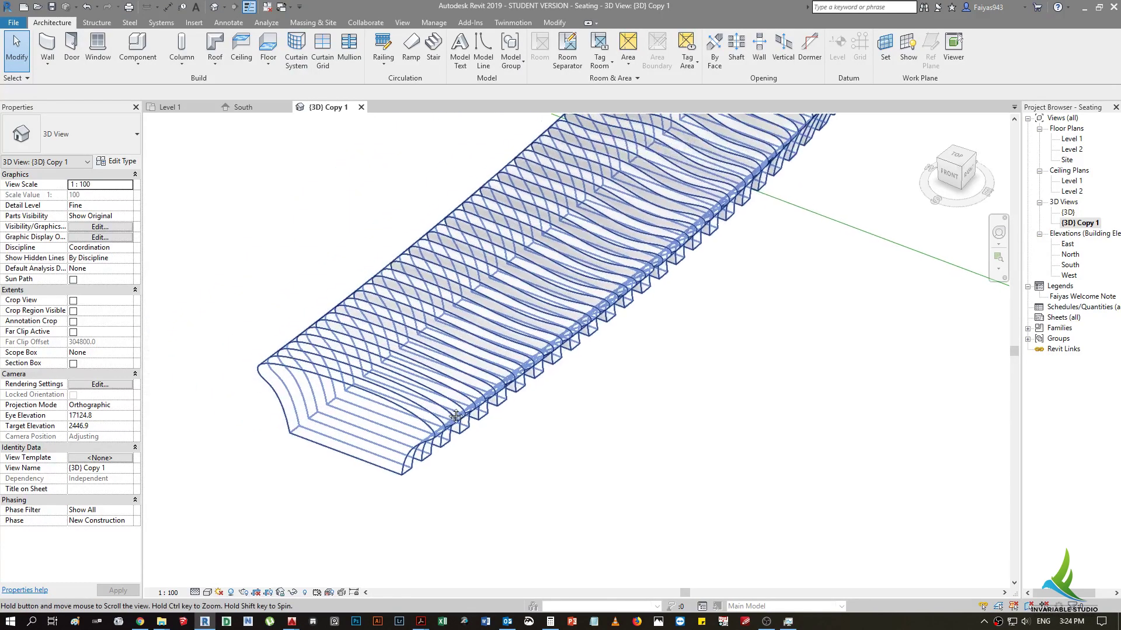
left_click(370, 397)
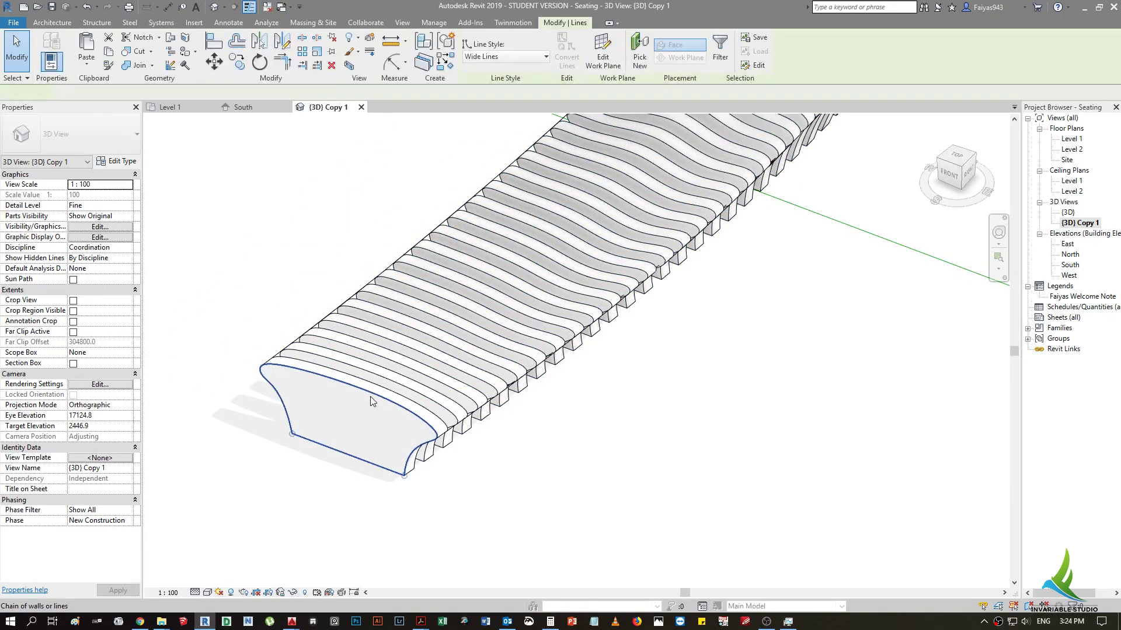
scroll(530, 452, "down", 3)
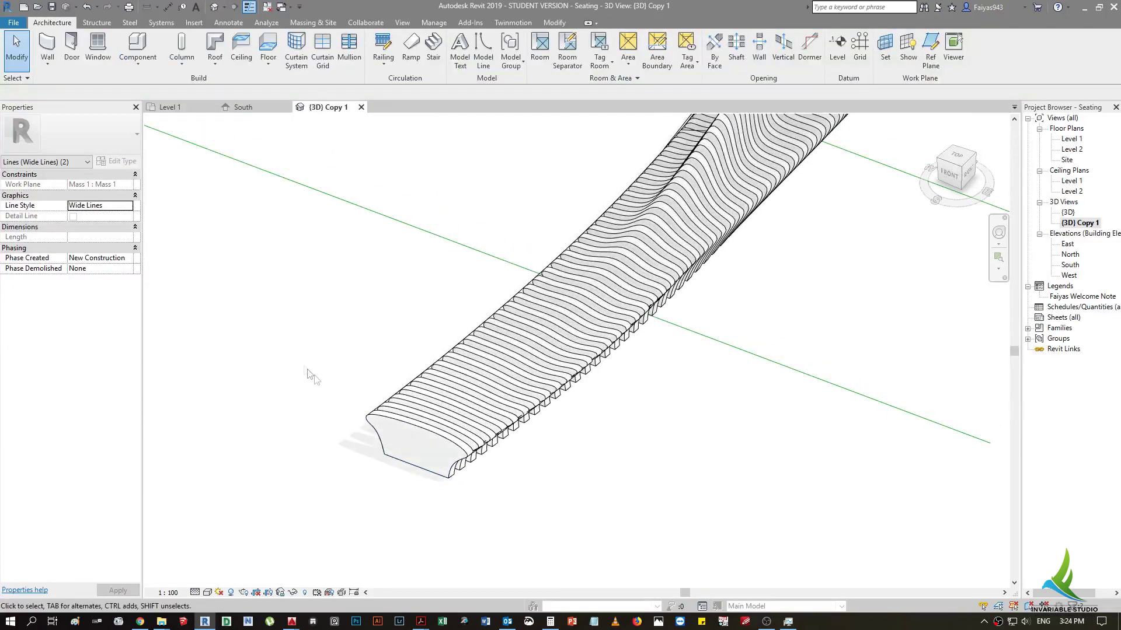
left_click_drag(302, 365, 480, 537)
middle_click_drag(617, 414, 545, 500, "shift")
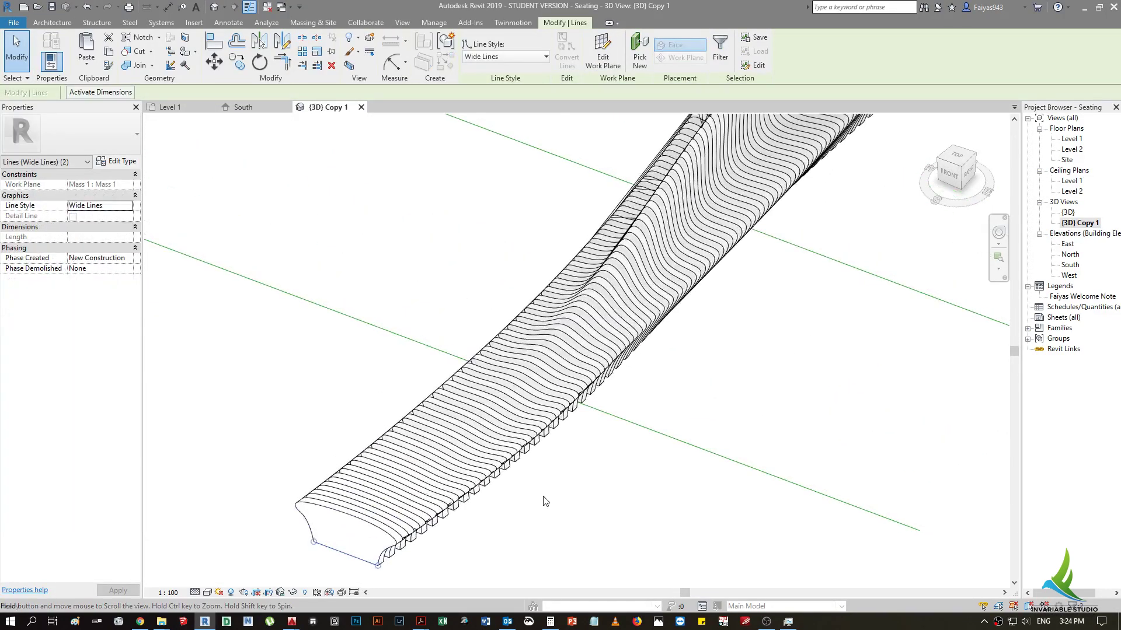
key("Escape")
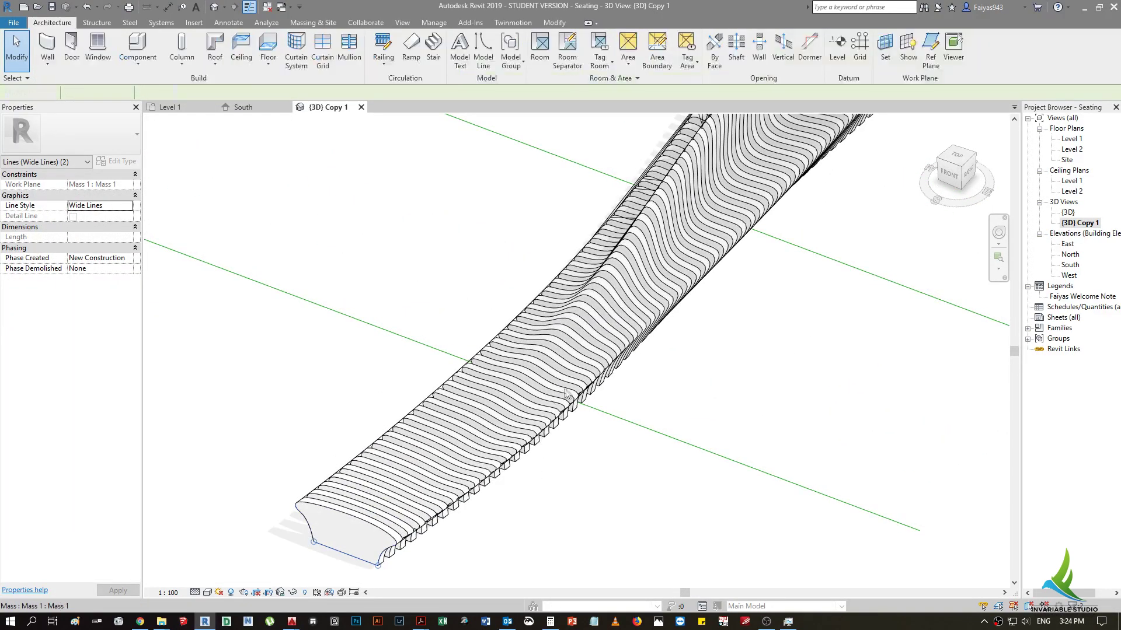
- Orbit the bench to a lower side view to inspect its slats
scroll(607, 426, "up", 3)
middle_click_drag(646, 451, 639, 488, "shift")
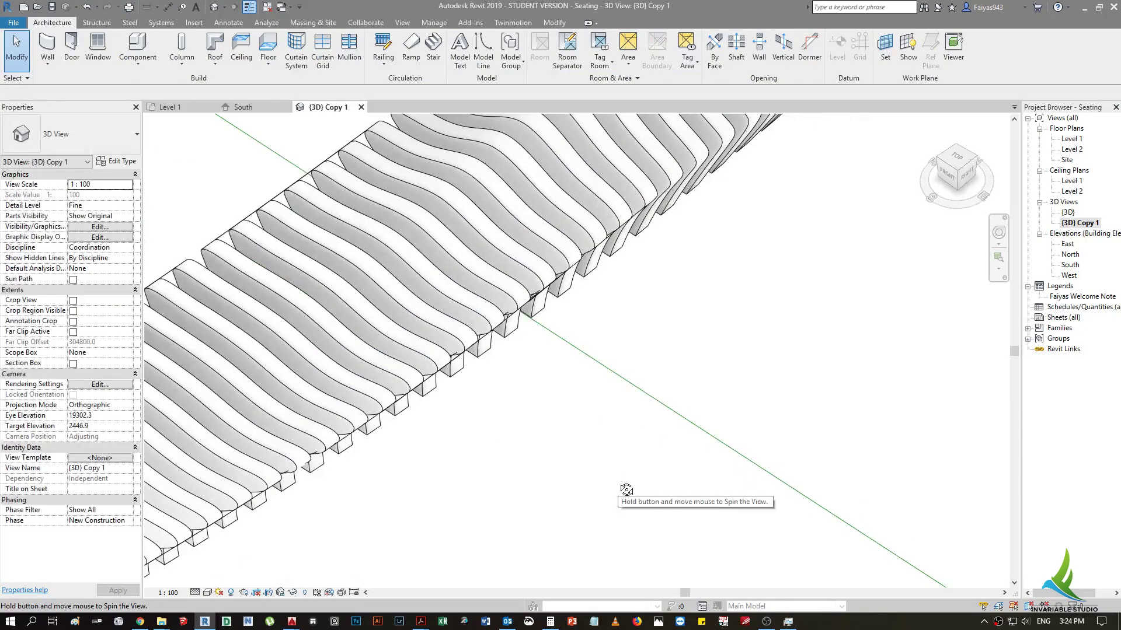
mouse_move(607, 380)
middle_mouse_down("shift")
mouse_move(585, 346)
mouse_move(611, 468)
mouse_move(480, 387)
mouse_move(560, 374)
mouse_move(510, 373)
middle_mouse_up("shift")
scroll(587, 405, "up", 2)
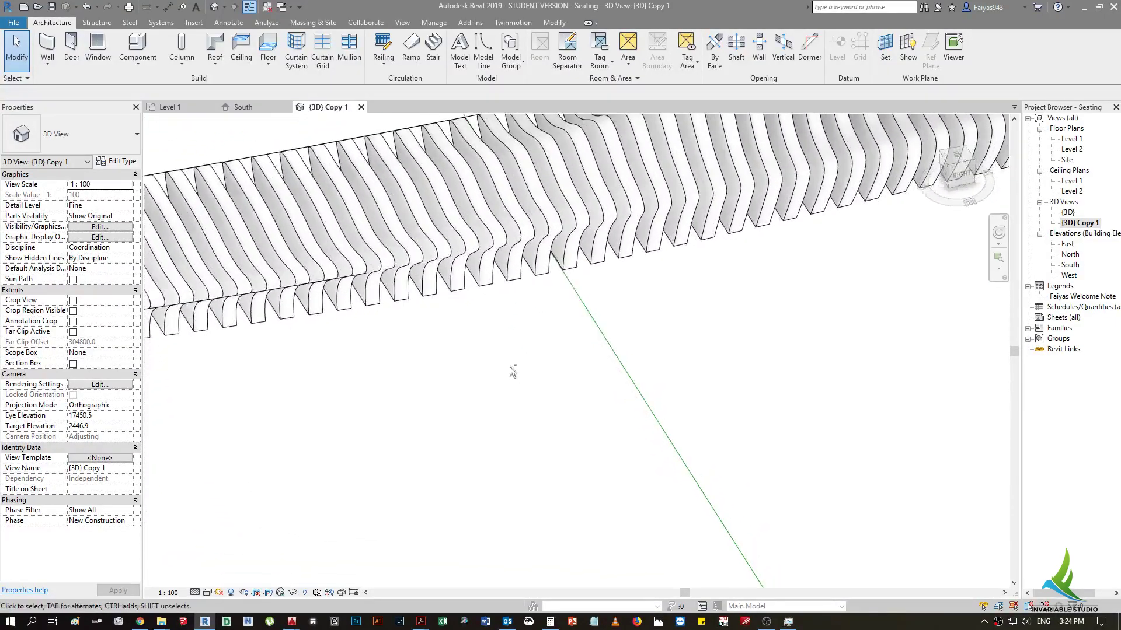
left_click(573, 205)
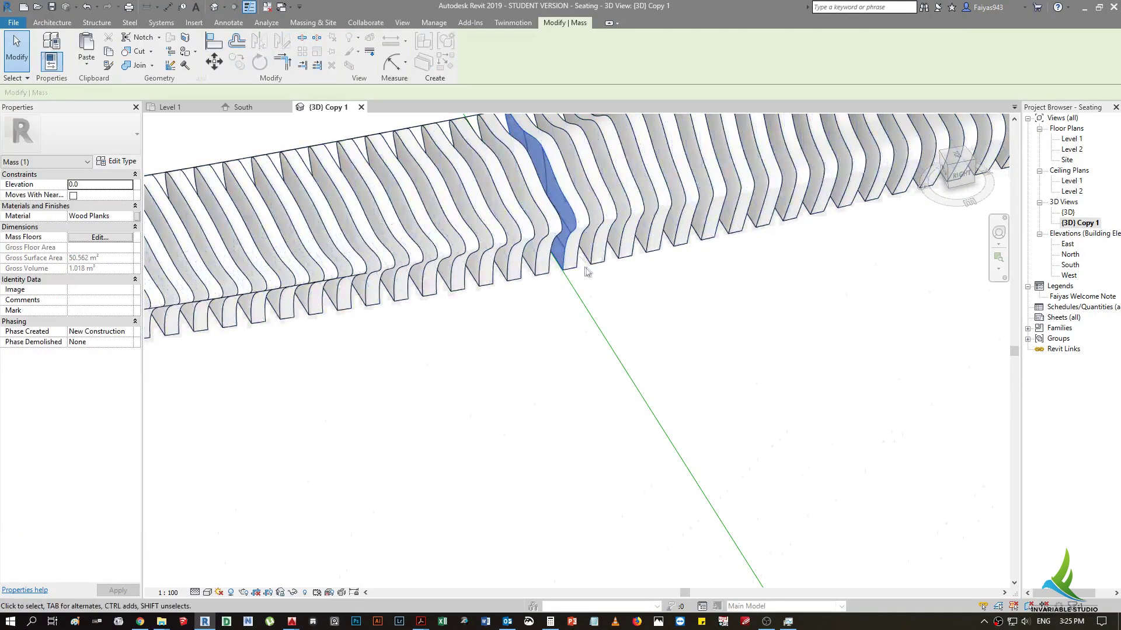
key("Escape")
middle_click_drag(593, 345, 562, 296, "shift")
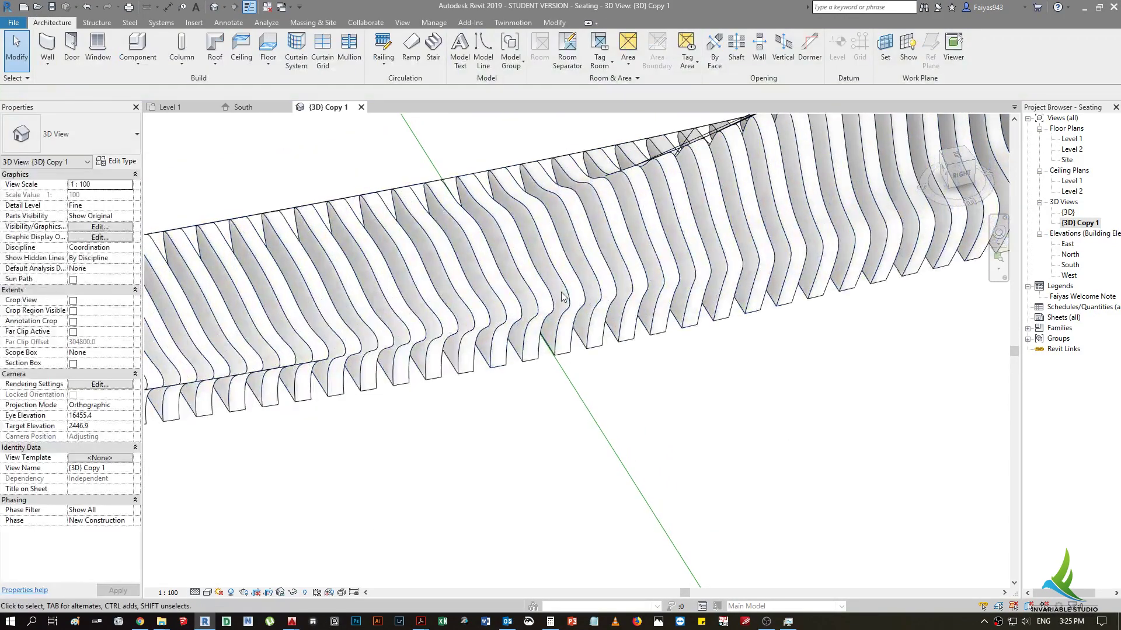
- Set a slat face as the work plane and begin tracing its edges, then cancel
left_click(884, 52)
left_click(689, 372)
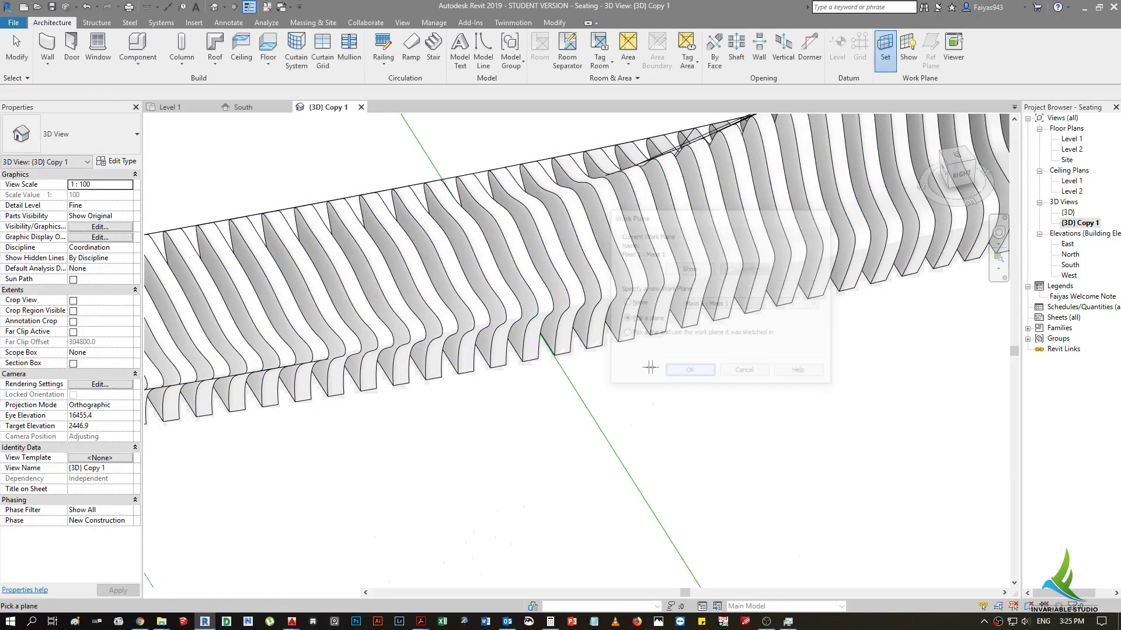
left_click(565, 298)
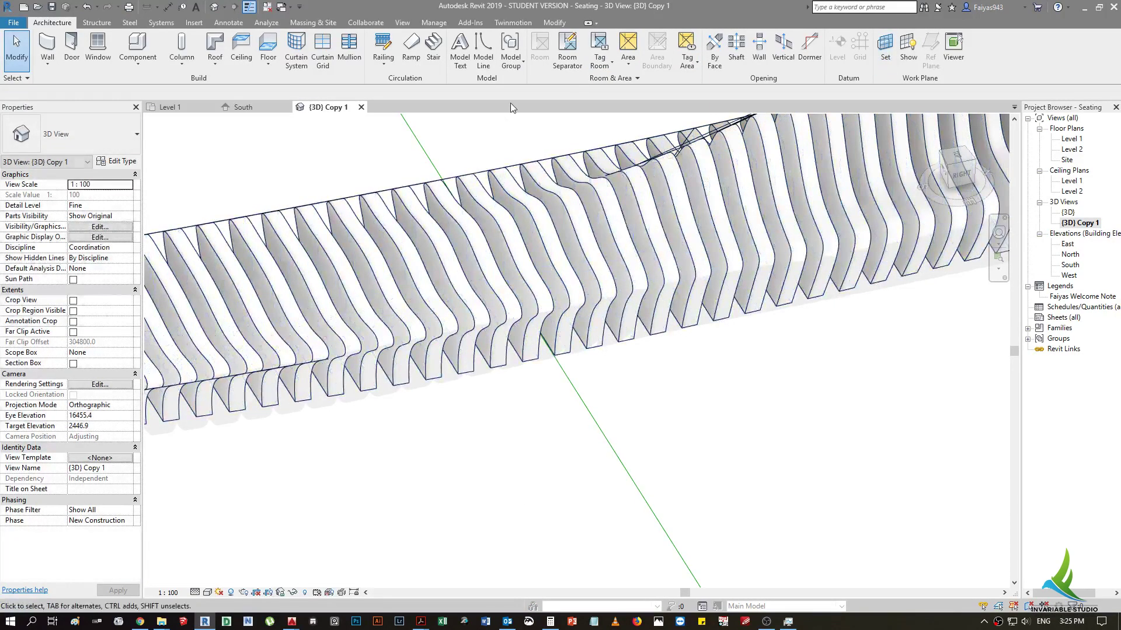
left_click(487, 60)
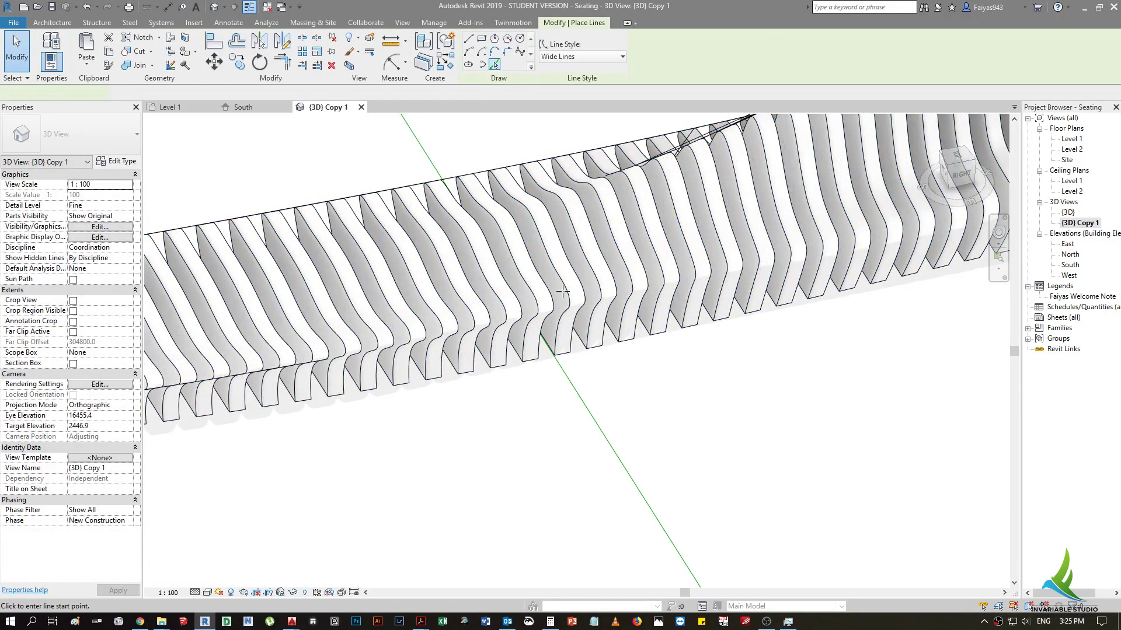
left_click(499, 66)
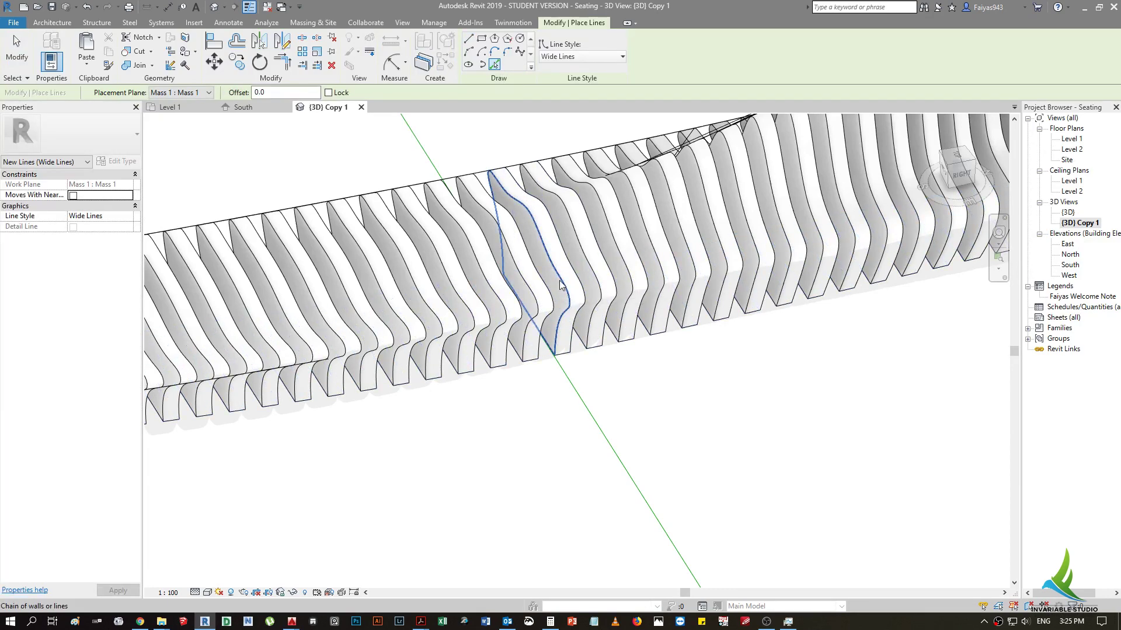
scroll(623, 414, "down", 2)
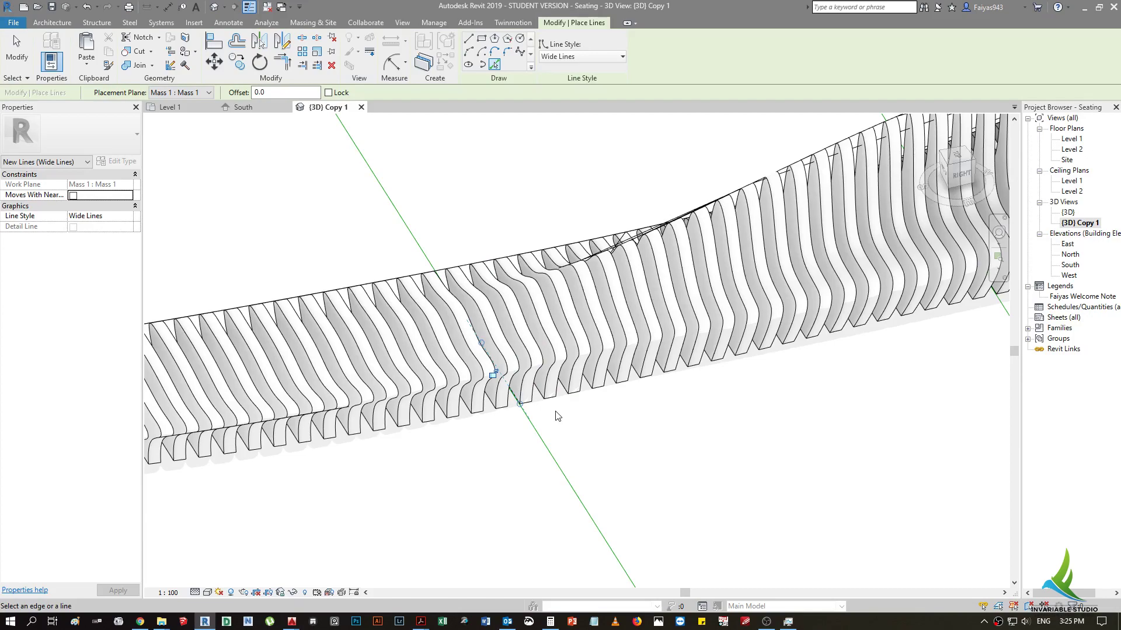
middle_click_drag(640, 408, 776, 409, "shift")
key("Escape")
key("Escape")
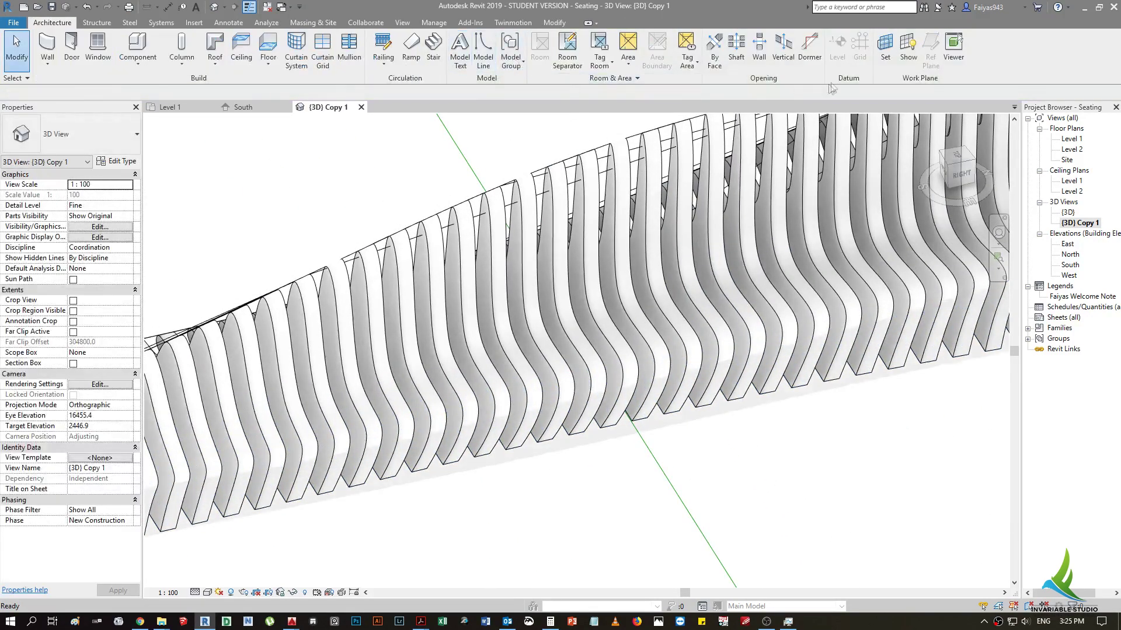
- Set a middle slat face as the work plane and display it
left_click(886, 60)
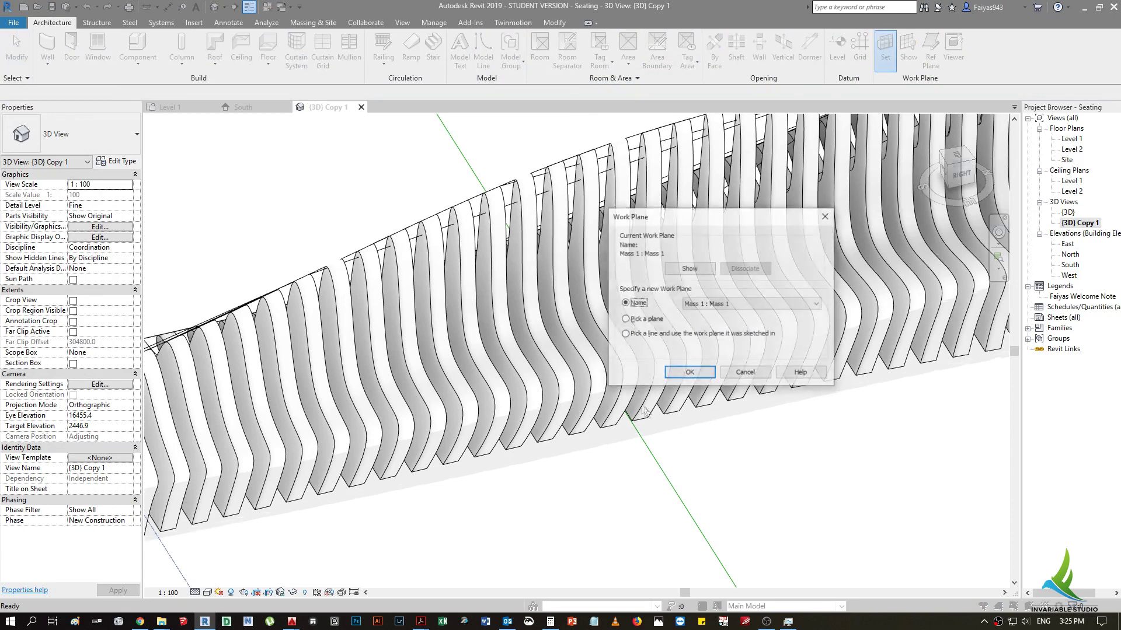
left_click(665, 369)
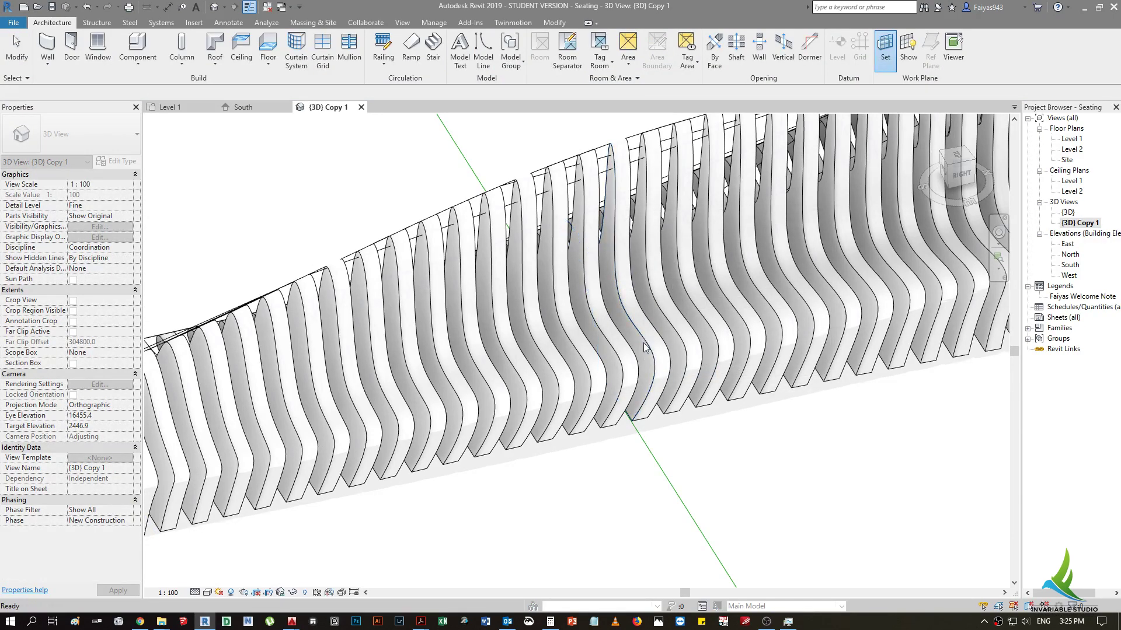
left_click(643, 343)
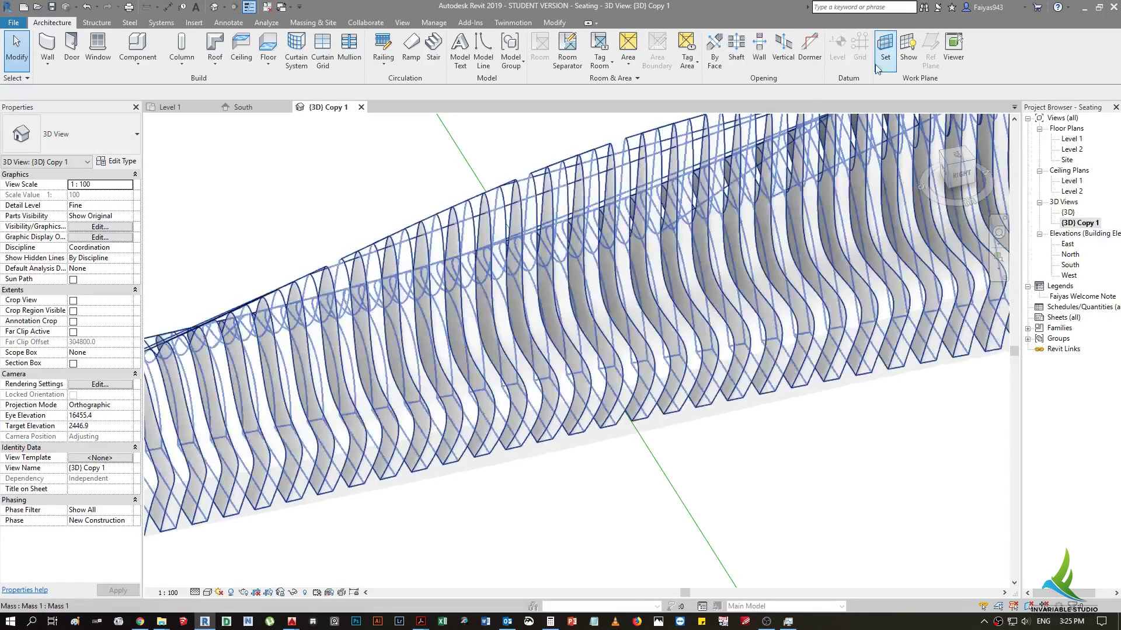
left_click(908, 58)
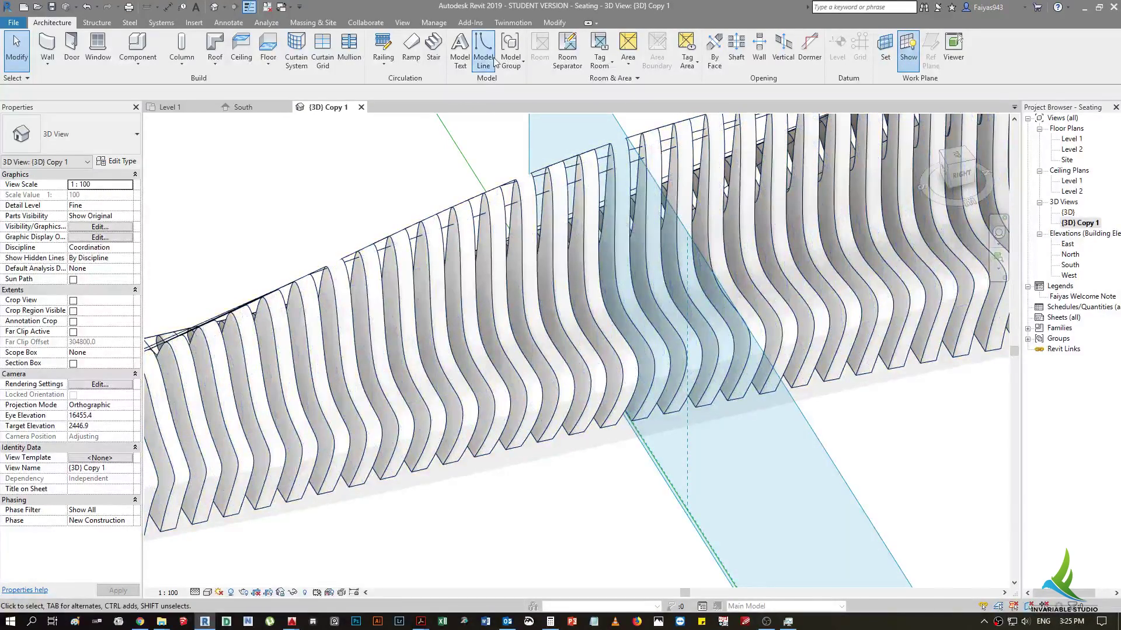
- Trace the slat's full outline chain onto the work plane as model lines
left_click(495, 61)
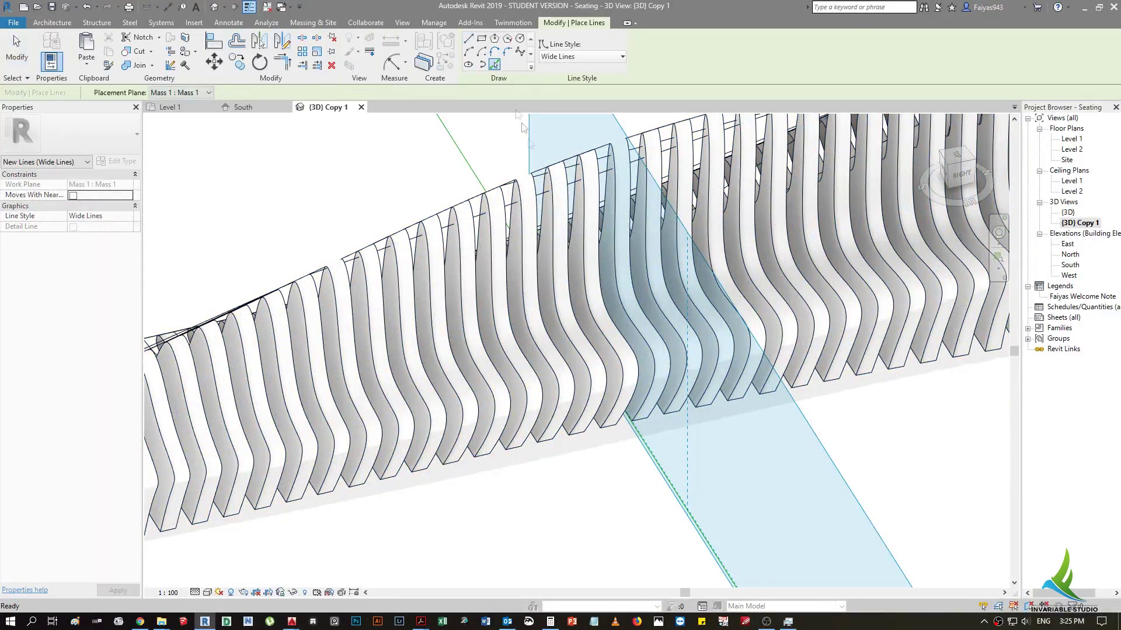
key("Tab")
key("Tab")
key("Tab")
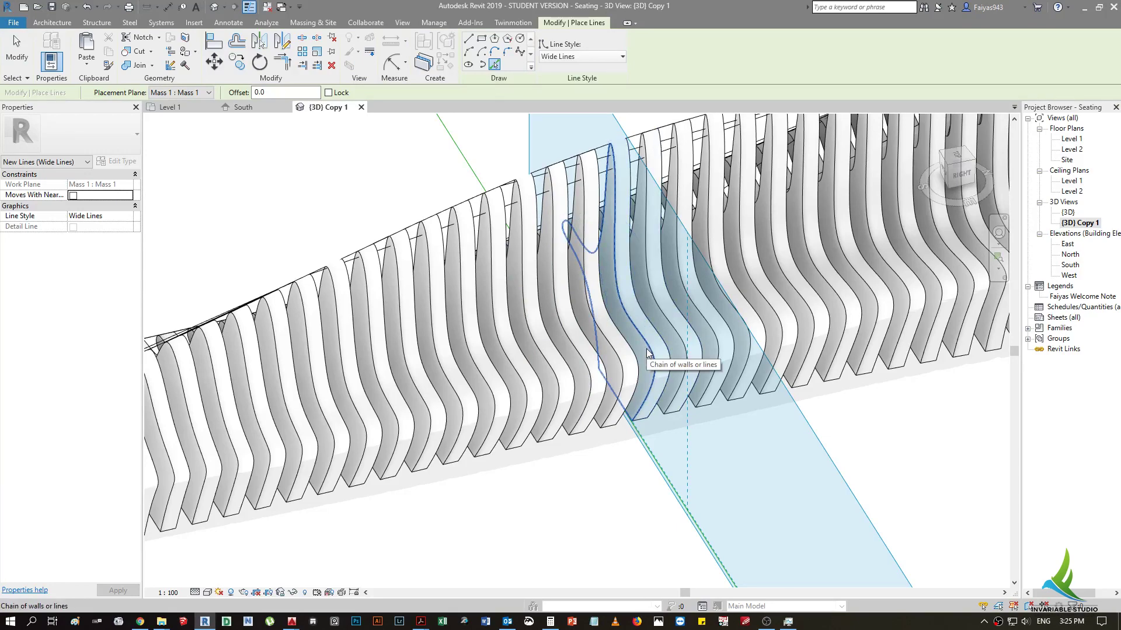
left_click(646, 348)
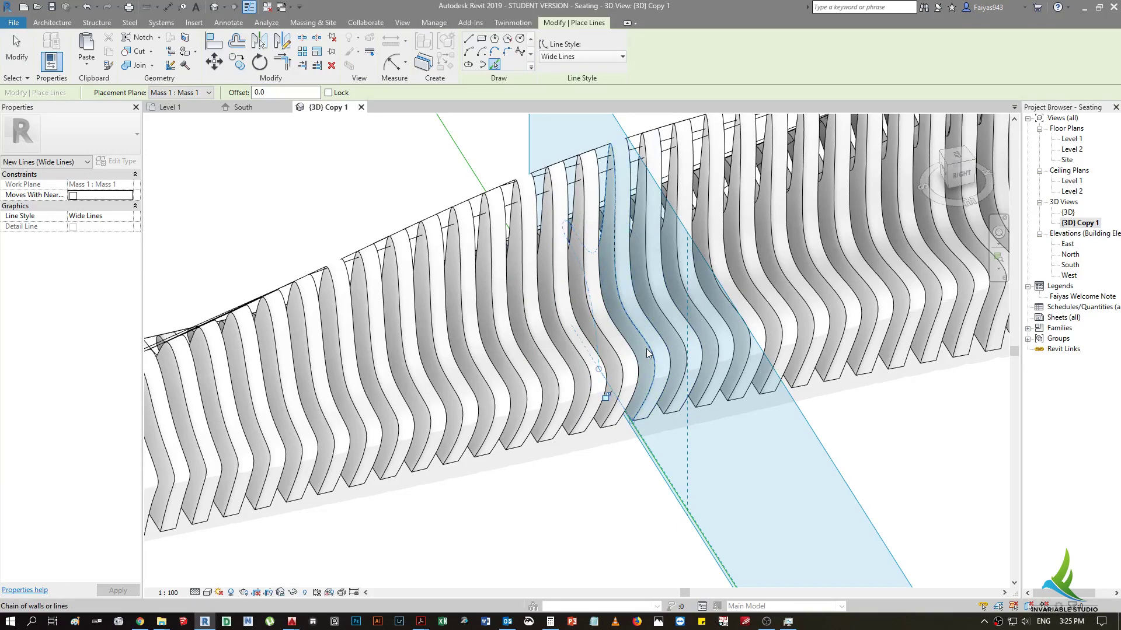
middle_click_drag(646, 353, 379, 449, "shift")
key("Escape")
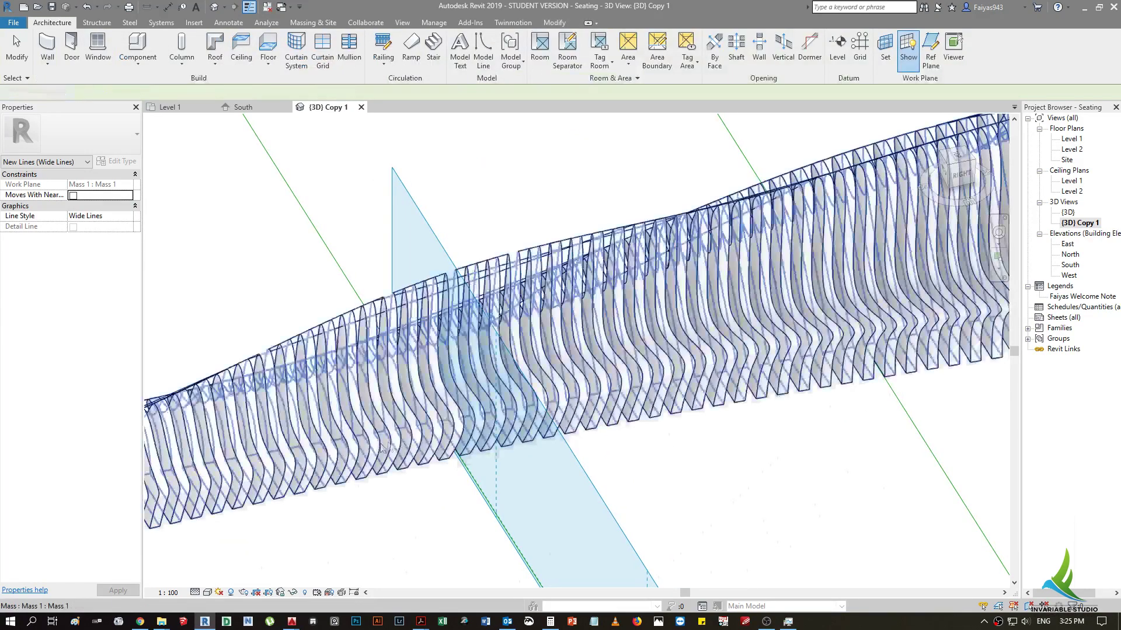
key("Escape")
- Pick a new work plane through the slats to draw on
left_click(885, 47)
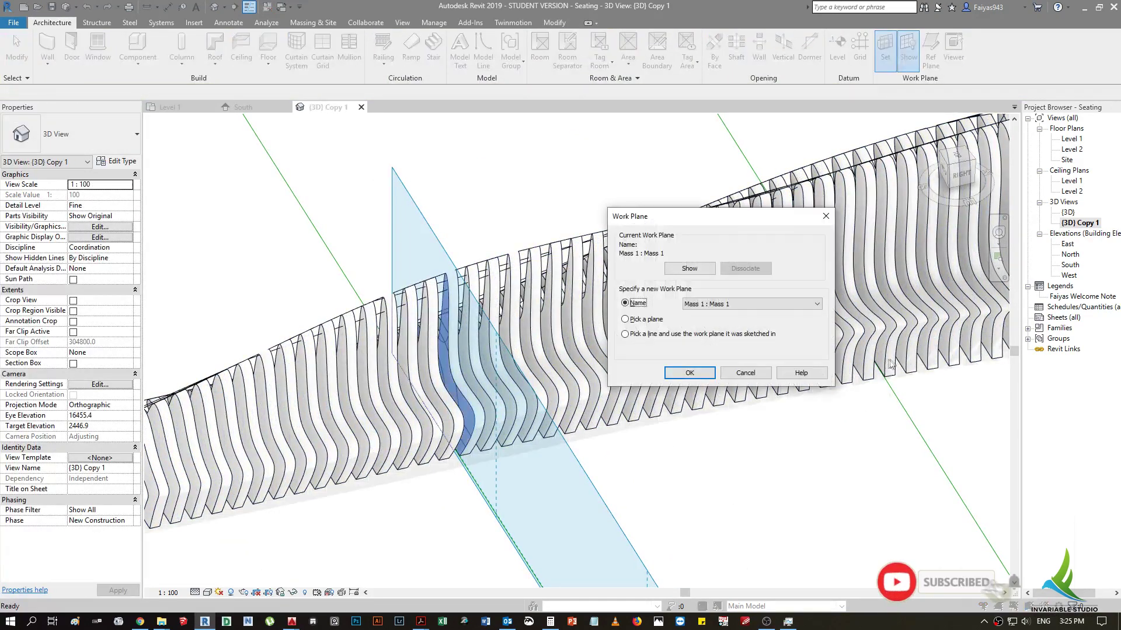
left_click(678, 373)
scroll(719, 317, "up", 2)
scroll(720, 317, "up", 2)
left_click(719, 316)
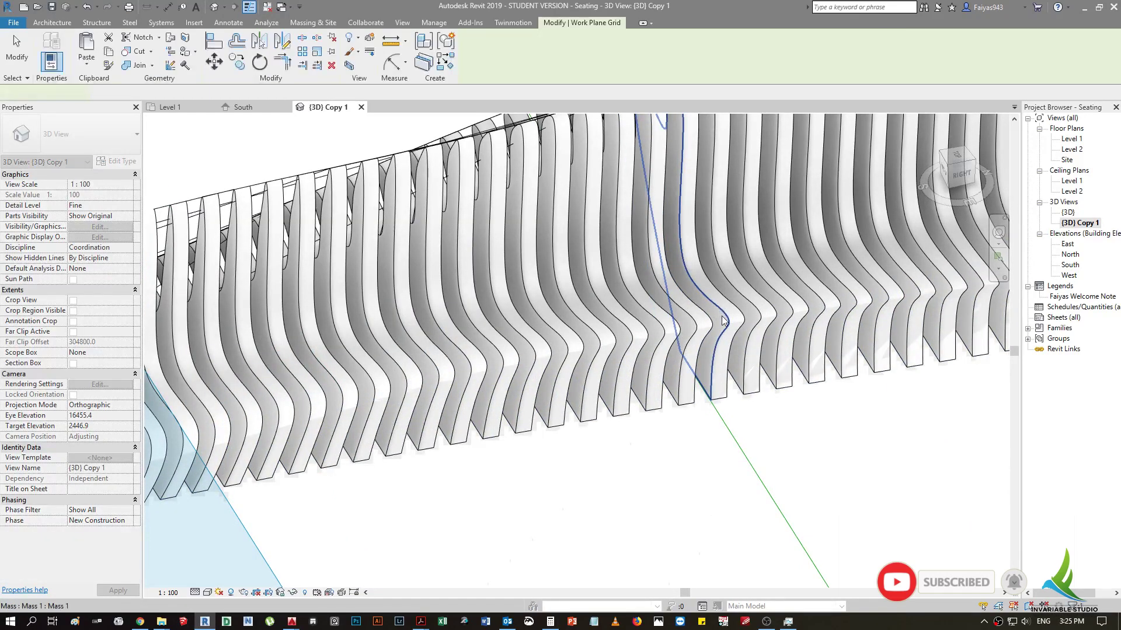
middle_click_drag(720, 317, 544, 427, "shift")
key("Escape")
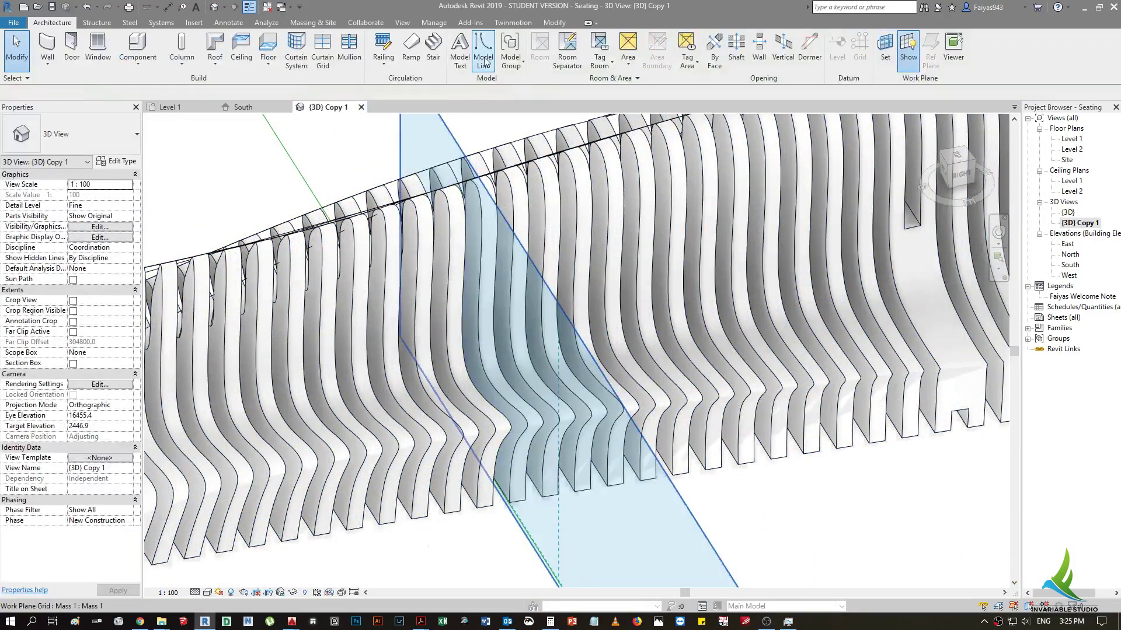
- Trace a slat's curved edge as a model line with Pick Lines
left_click(484, 46)
left_click(496, 65)
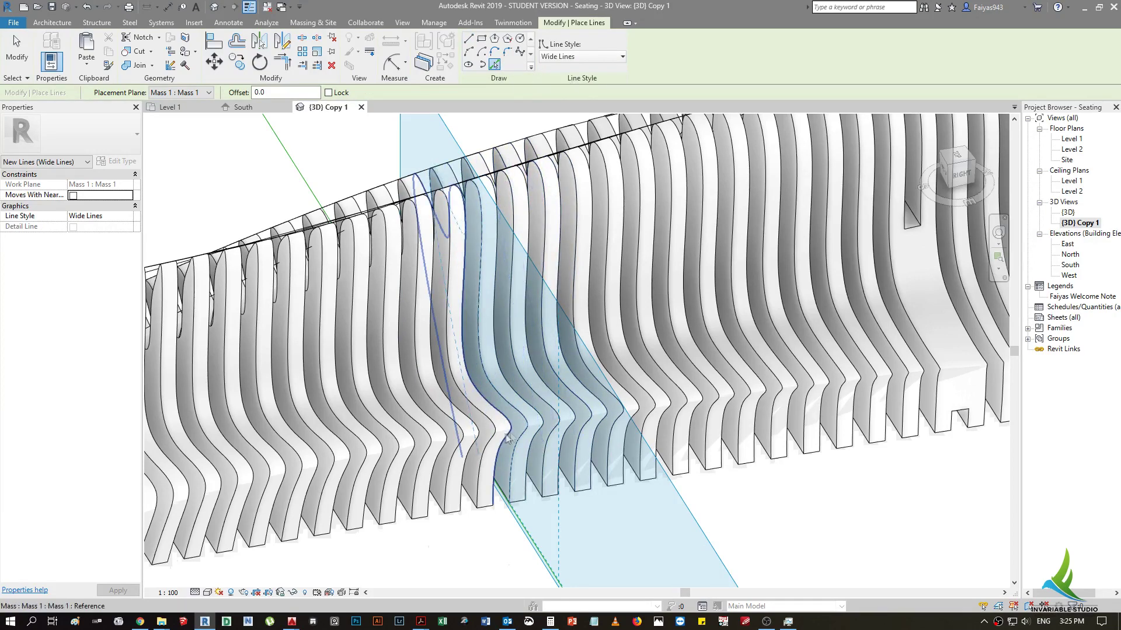
left_click(524, 420)
scroll(524, 419, "down", 3)
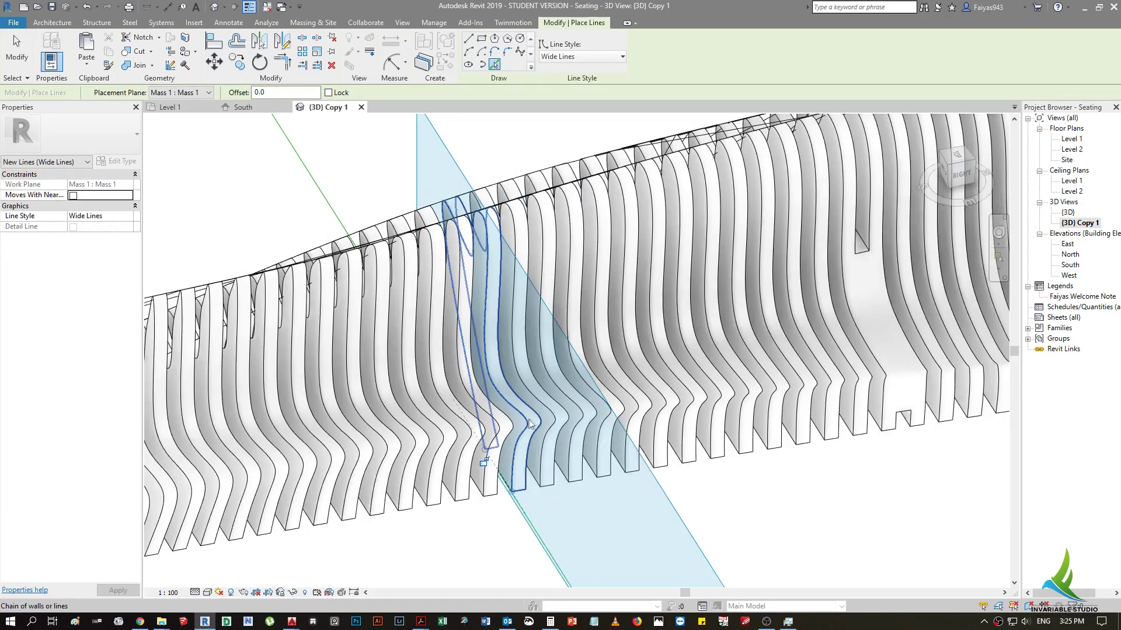
scroll(540, 429, "down", 3)
scroll(525, 408, "down", 2)
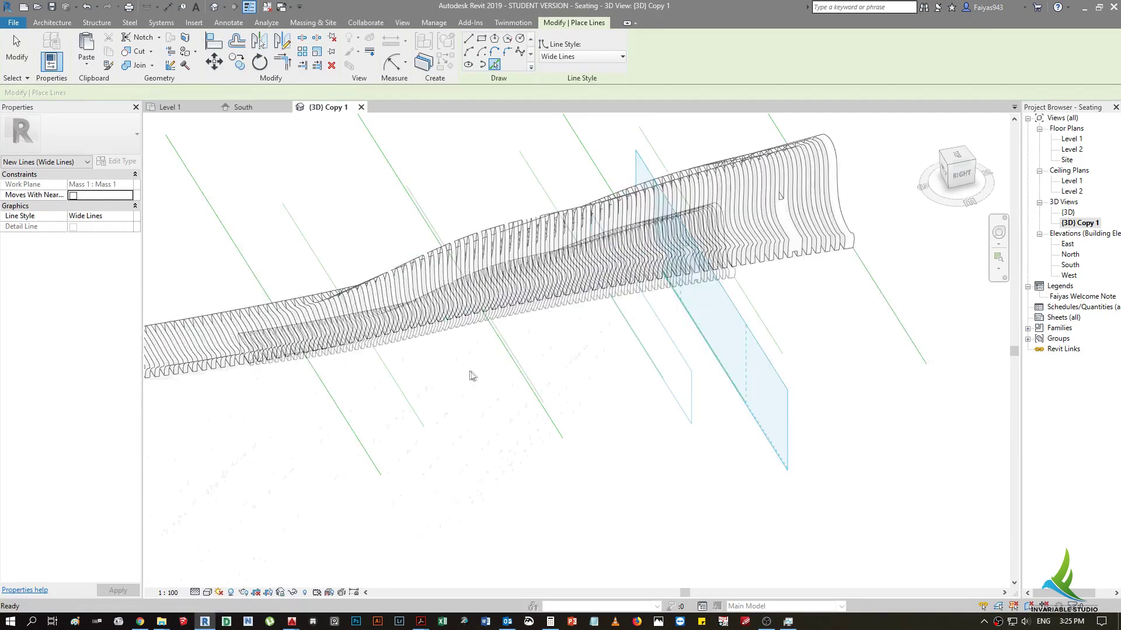
scroll(425, 394, "down", 2)
key("Escape")
key("Escape")
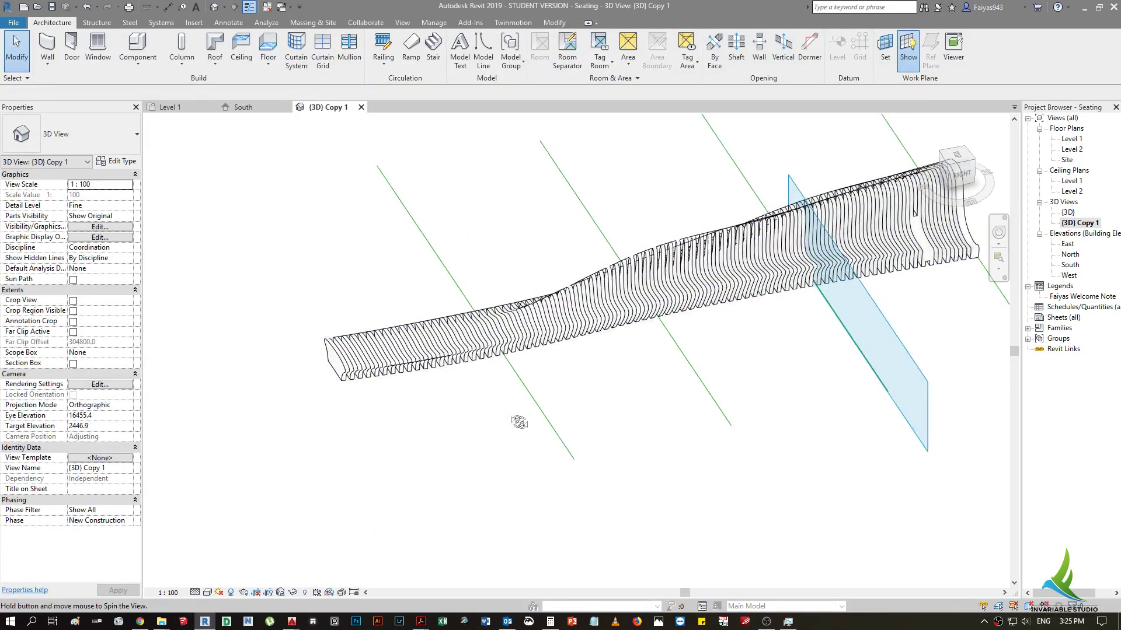
- Window-select the traced profile lines and displace them sideways along X as an exploded set
middle_click_drag(484, 403, 866, 86, "shift")
middle_click_drag(730, 280, 676, 307, "shift")
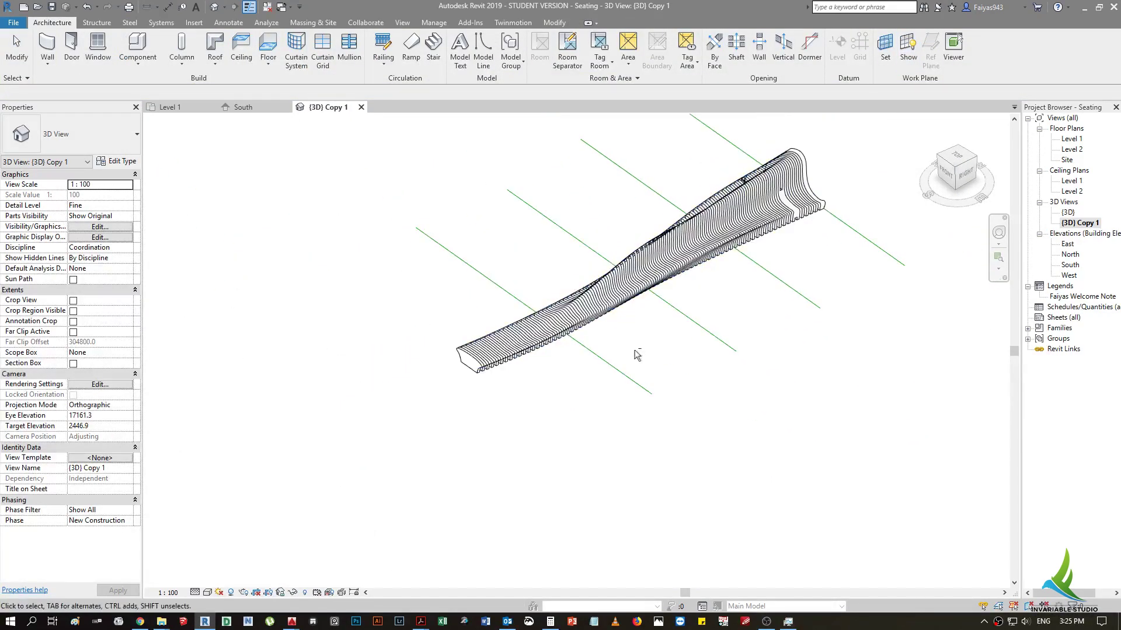
mouse_move(431, 149)
left_mouse_down()
mouse_move(753, 487)
mouse_move(744, 492)
mouse_move(744, 453)
left_mouse_up()
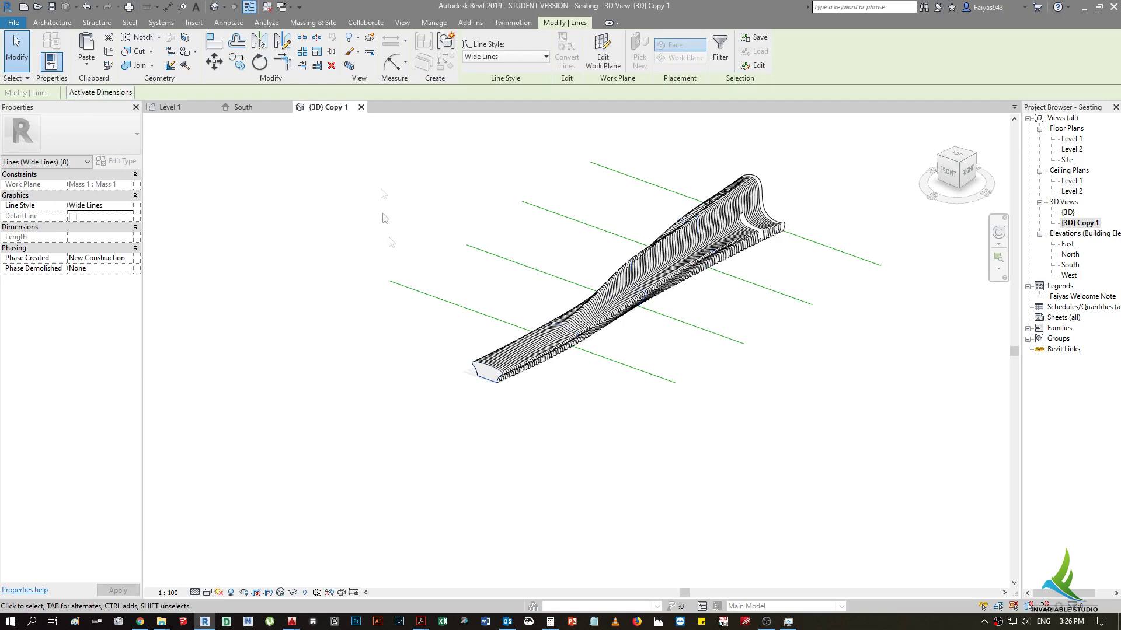
left_click(371, 41)
left_click_drag(617, 312, 700, 357)
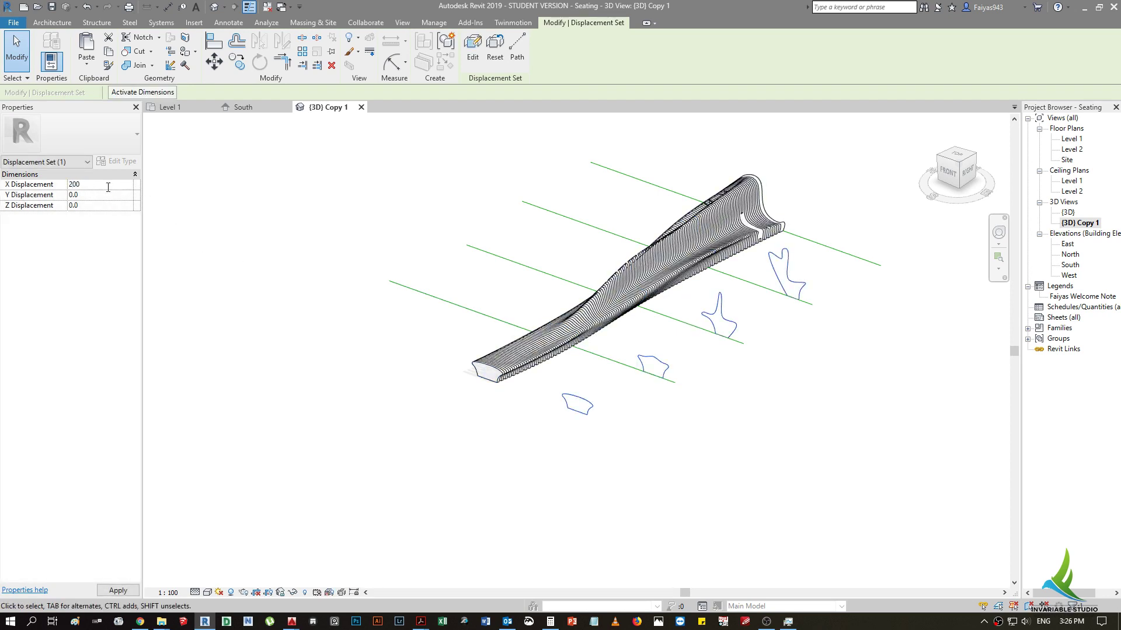
- Make the end slat's face the work plane and trace its curved profile edges as model lines
left_click(747, 422)
middle_click_drag(747, 423, 727, 299, "shift")
scroll(727, 299, "up", 5)
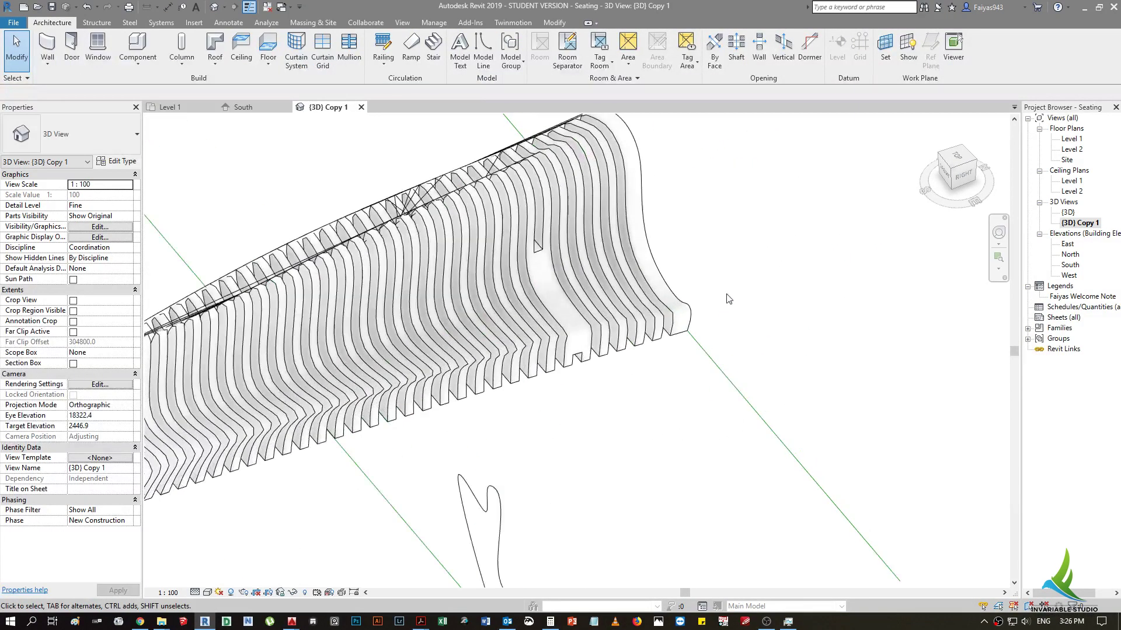
scroll(728, 299, "up", 3)
left_click(885, 44)
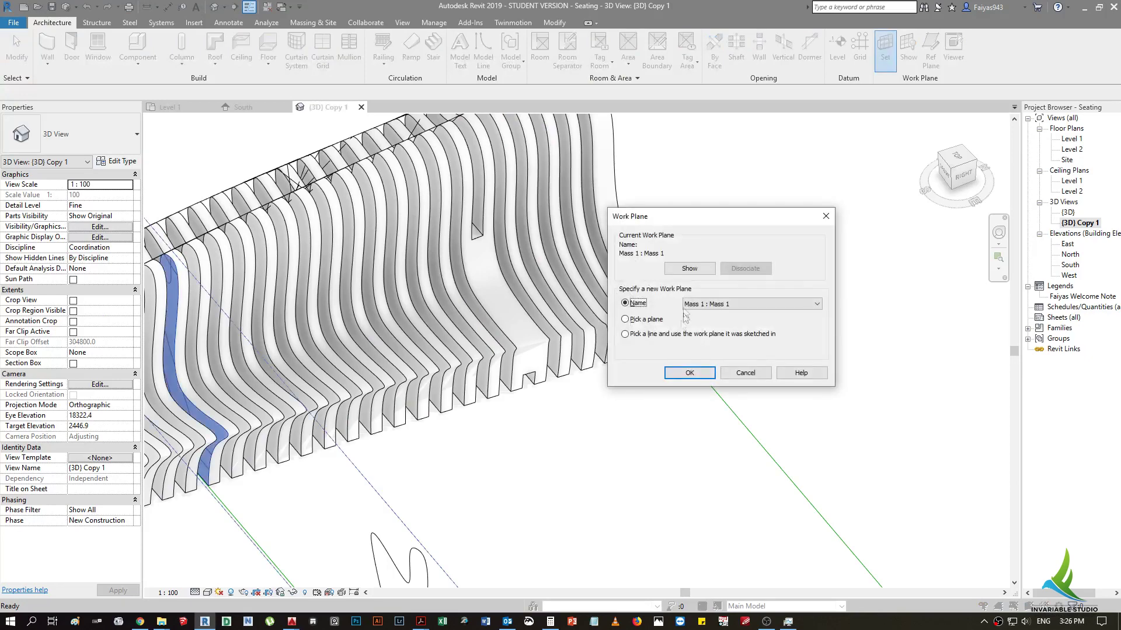
left_click(681, 376)
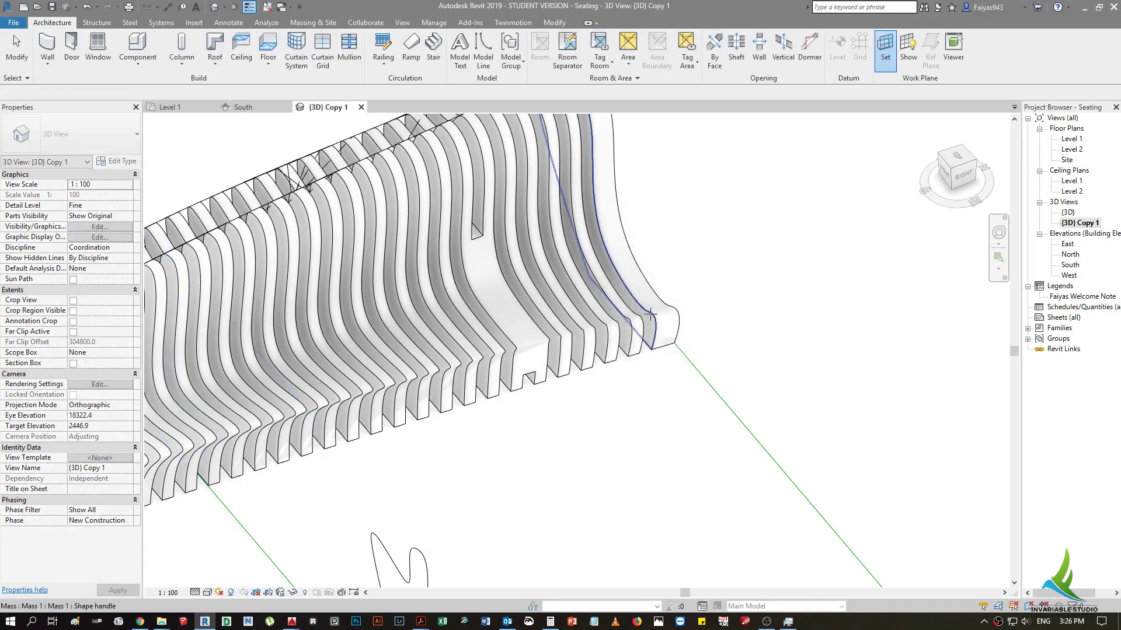
left_click(652, 315)
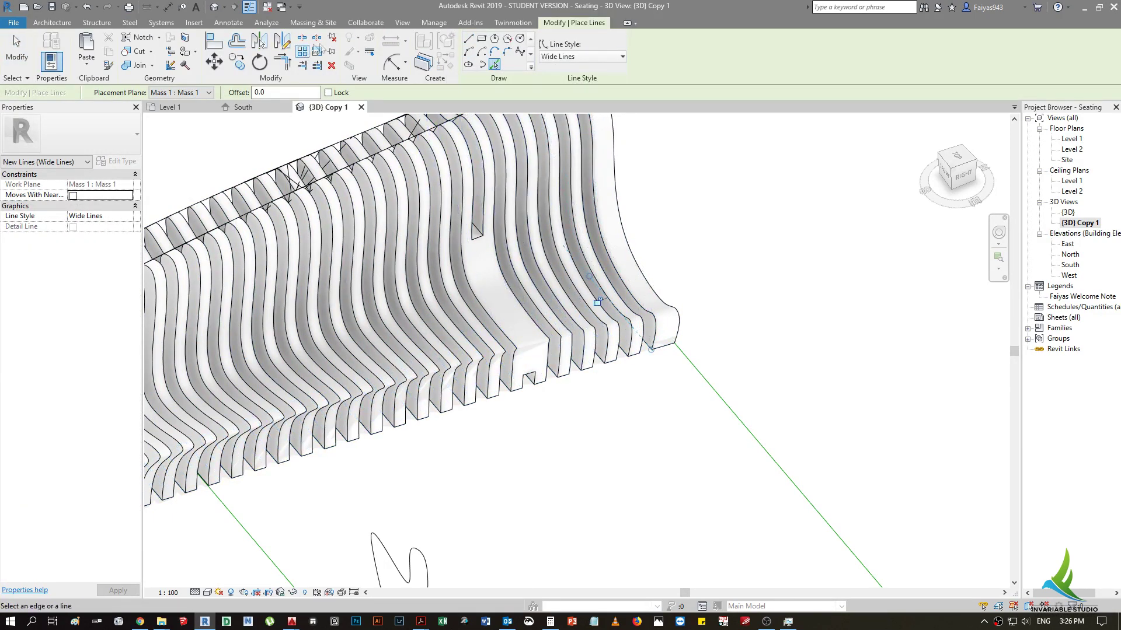
scroll(658, 363, "down", 5)
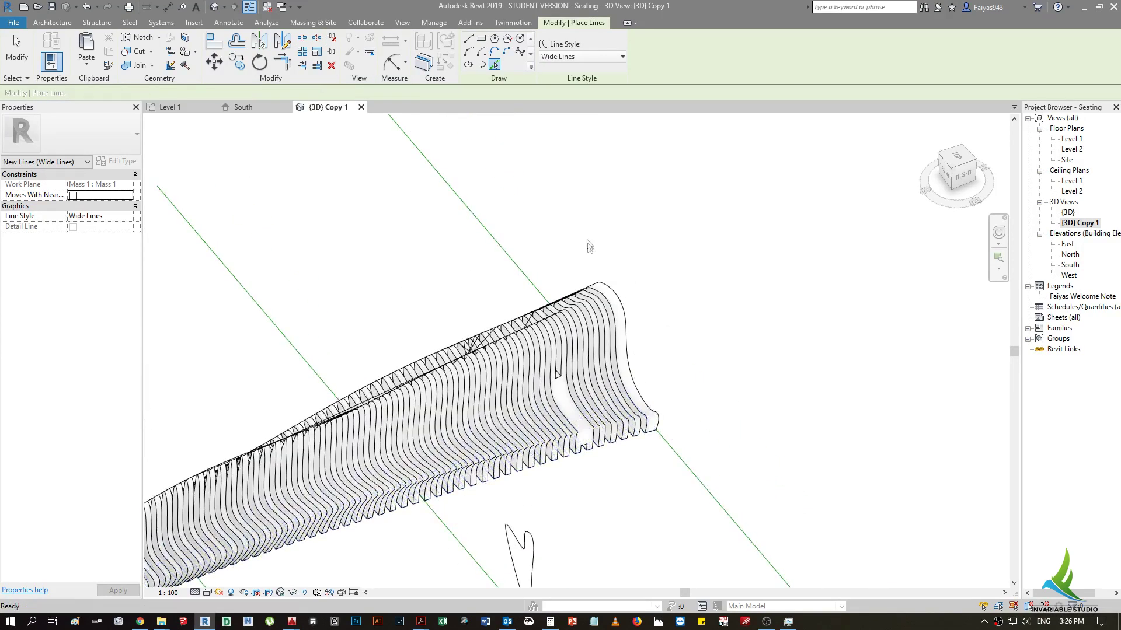
key("Escape")
key("Escape")
left_click(607, 368)
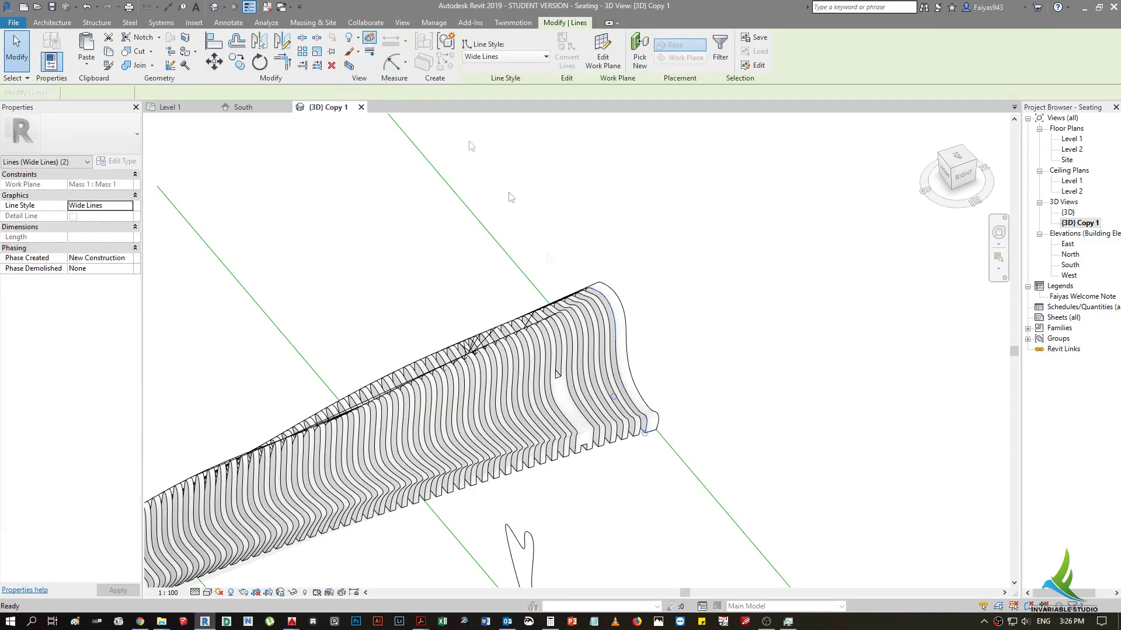
- Displace the end-slat profile 2000 out along X beside the other profiles
left_click_drag(630, 378, 739, 497)
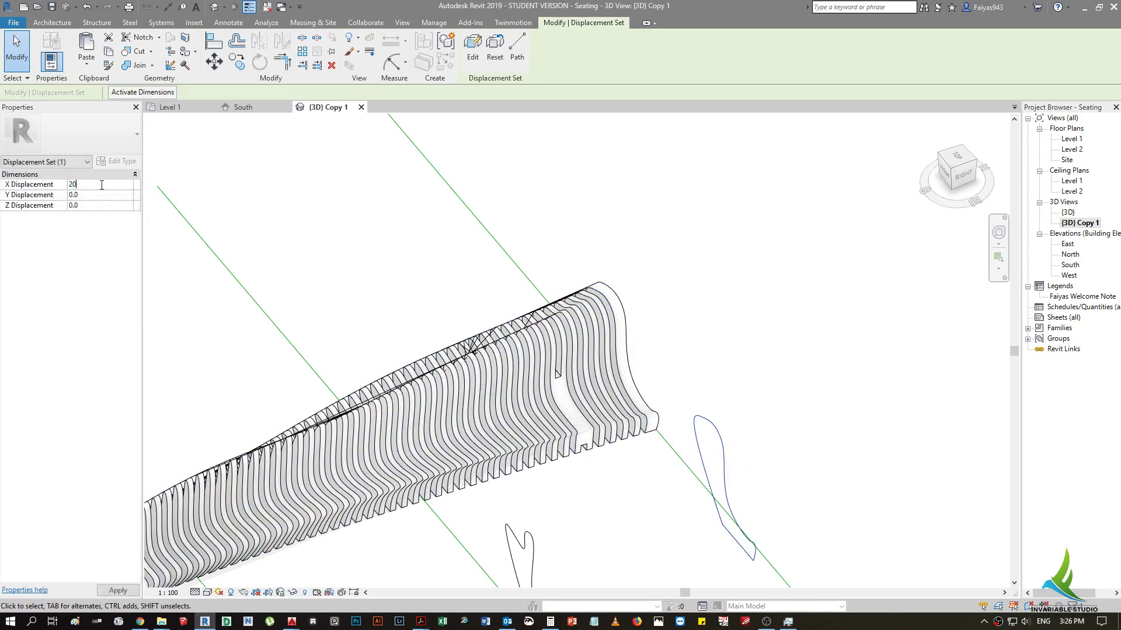
left_click(312, 271)
scroll(340, 299, "down", 5)
mouse_move(350, 350)
middle_mouse_down()
mouse_move(388, 415)
mouse_move(493, 390)
middle_mouse_up()
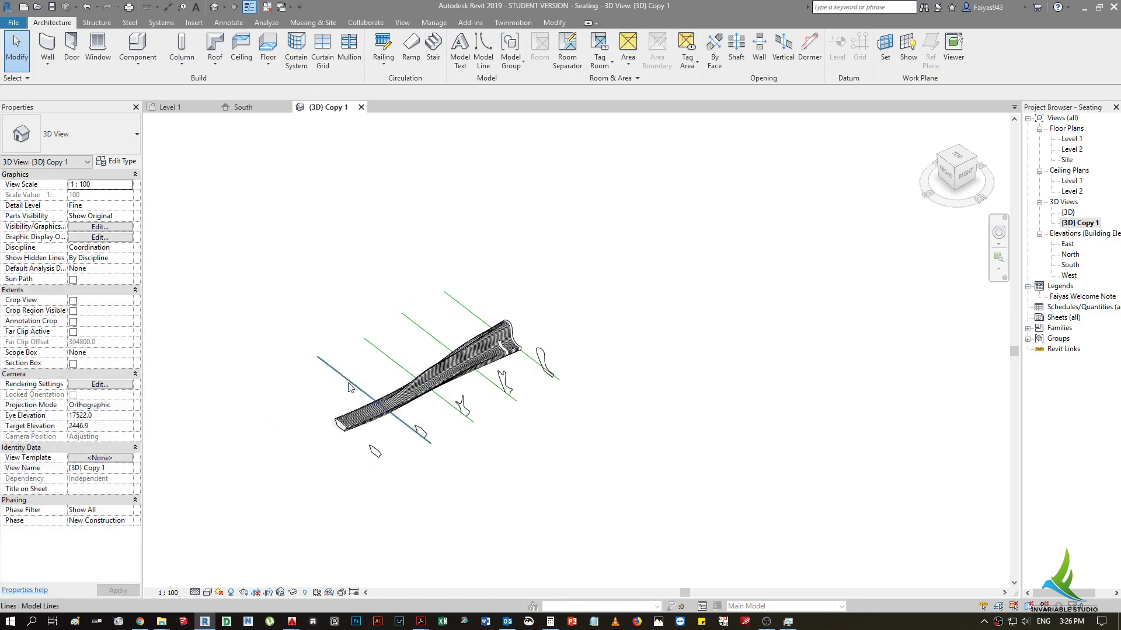
- Delete the two long leftover reference lines crossing the bench
left_click(390, 364)
left_click(443, 345, "ctrl")
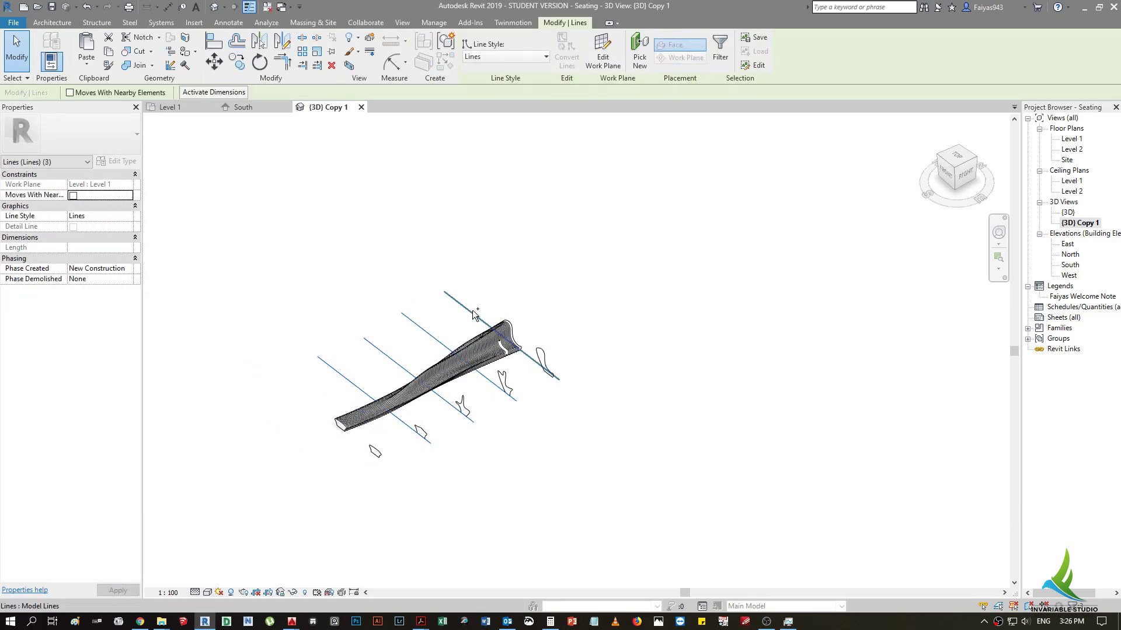
key("Delete")
scroll(799, 350, "up", 2)
scroll(799, 349, "up", 1)
scroll(799, 350, "up", 1)
left_click_drag(960, 169, 934, 140)
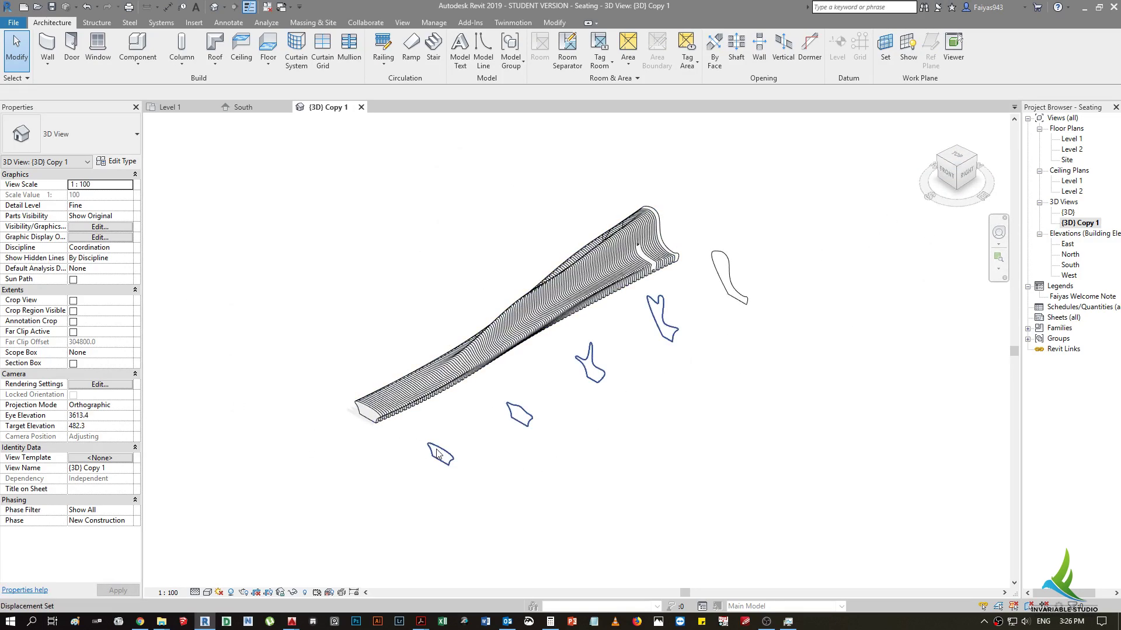
- Push the profile set to 2500 along X and add dashed paths linking each profile to the bench
left_click(520, 409)
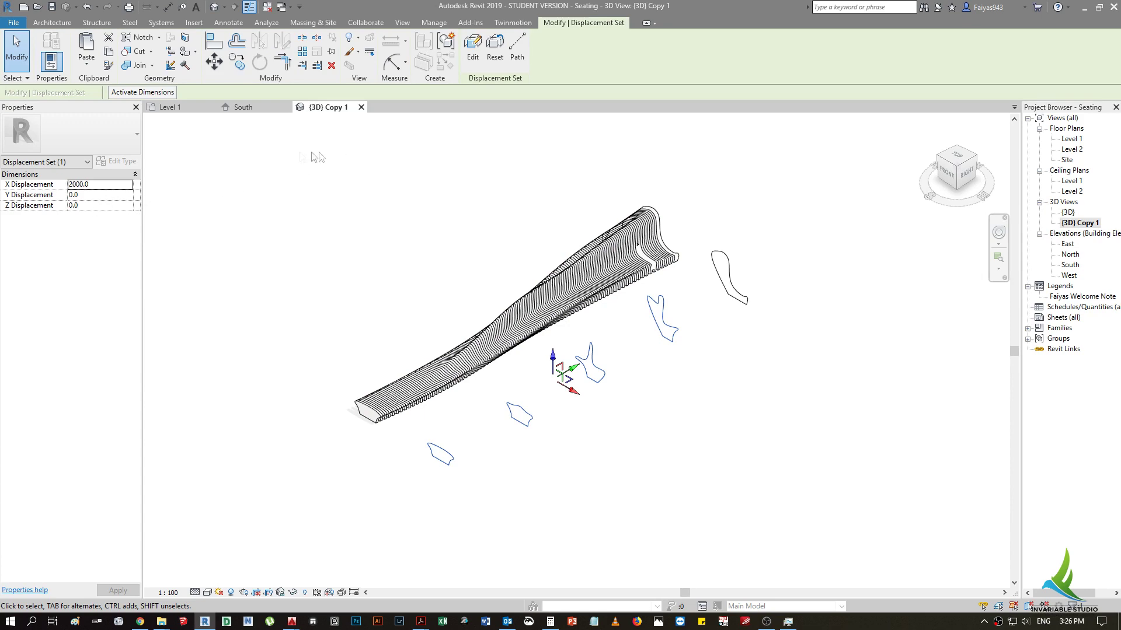
left_click(517, 52)
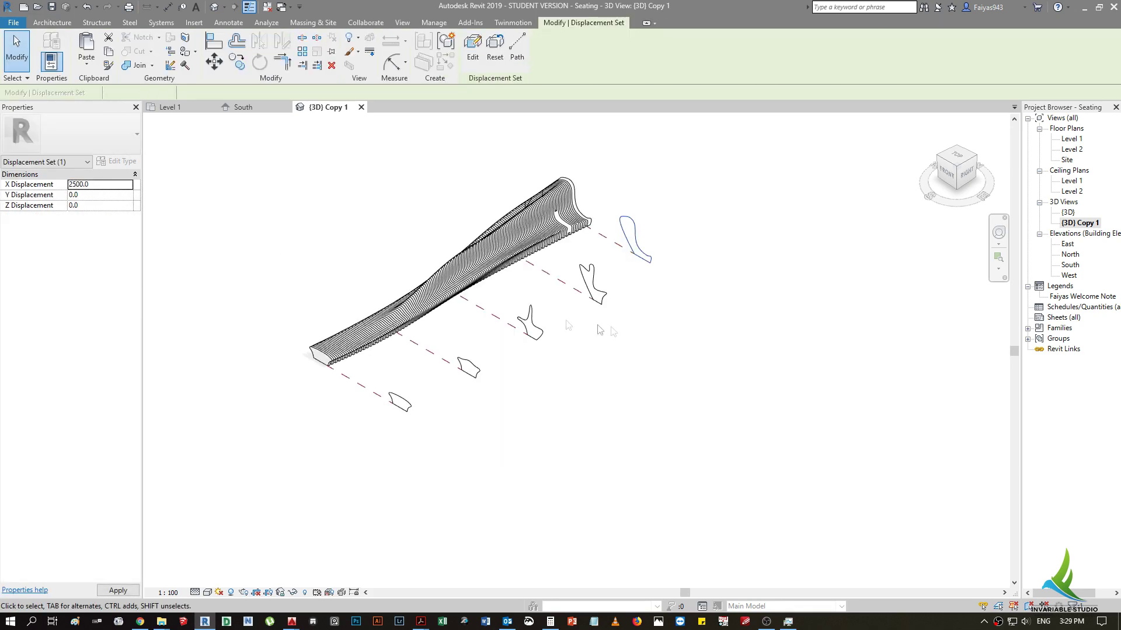
left_click(599, 330)
scroll(610, 350, "up", 2)
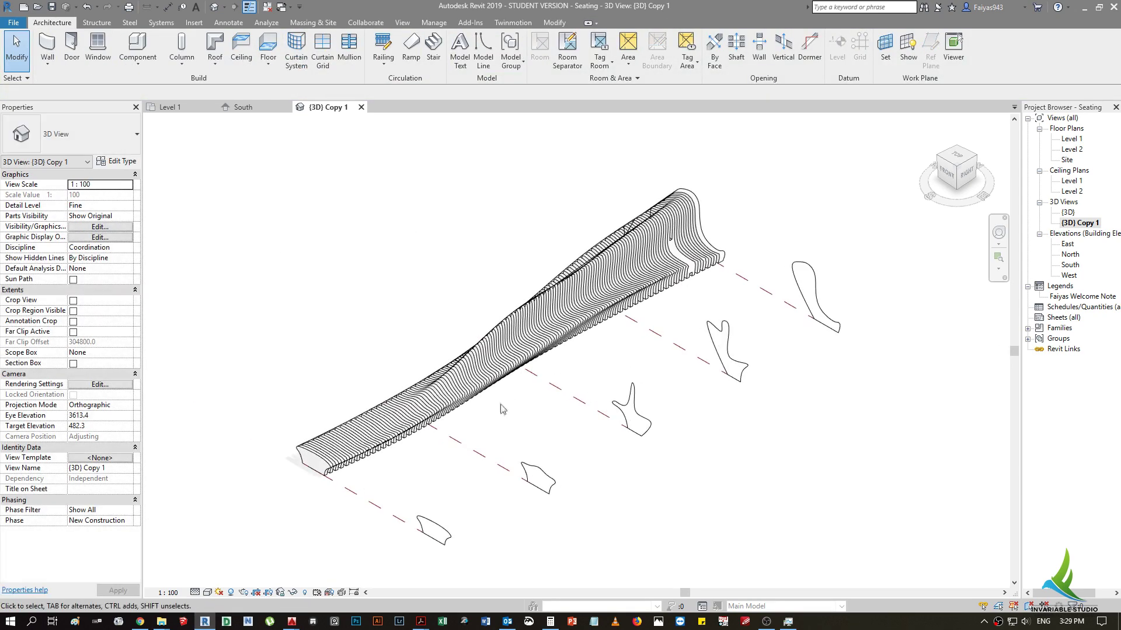
scroll(502, 408, "up", 1)
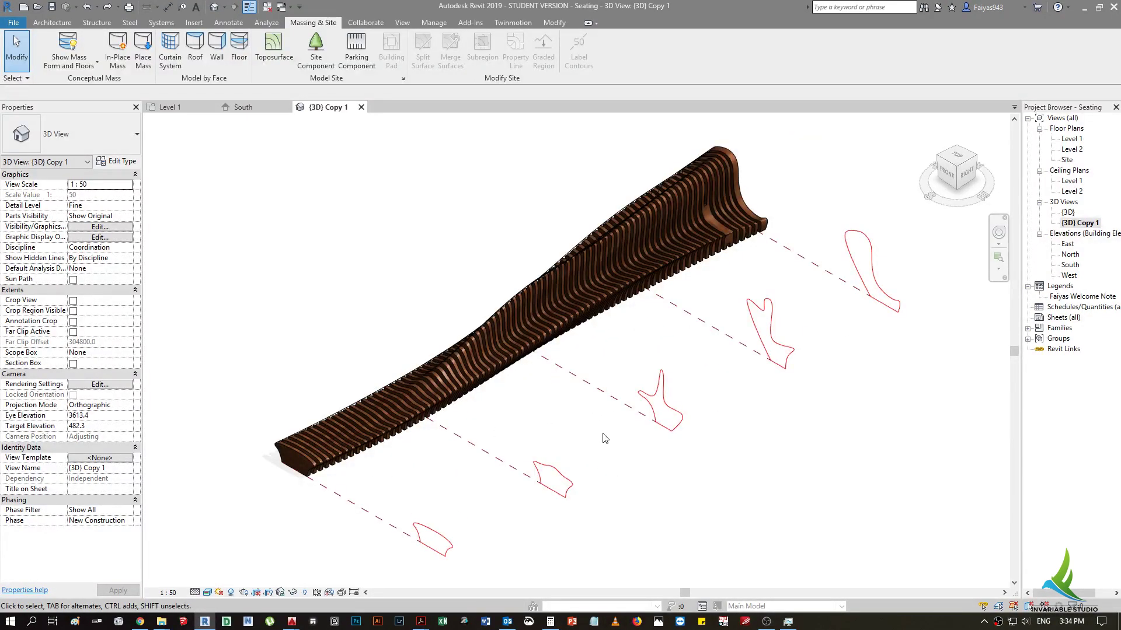
- Orbit the 3D view of the bench toward a side view
mouse_move(605, 437)
middle_mouse_down("shift")
mouse_move(494, 367)
mouse_move(695, 400)
mouse_move(771, 463)
mouse_move(851, 368)
mouse_move(927, 327)
mouse_move(1007, 313)
mouse_move(937, 374)
mouse_move(662, 430)
middle_mouse_up("shift")
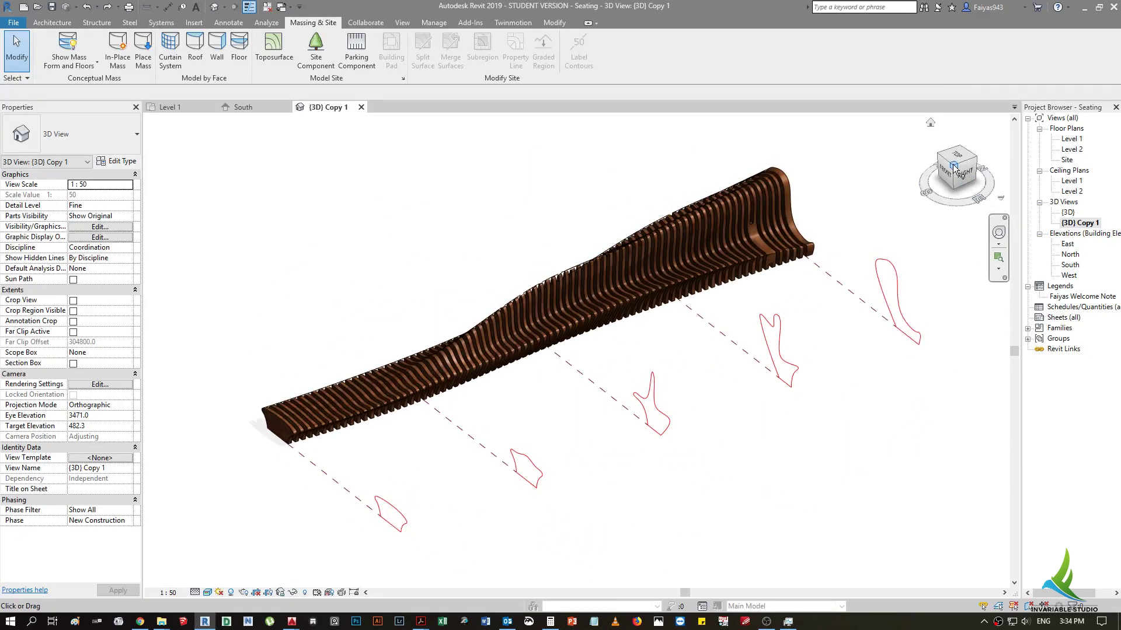